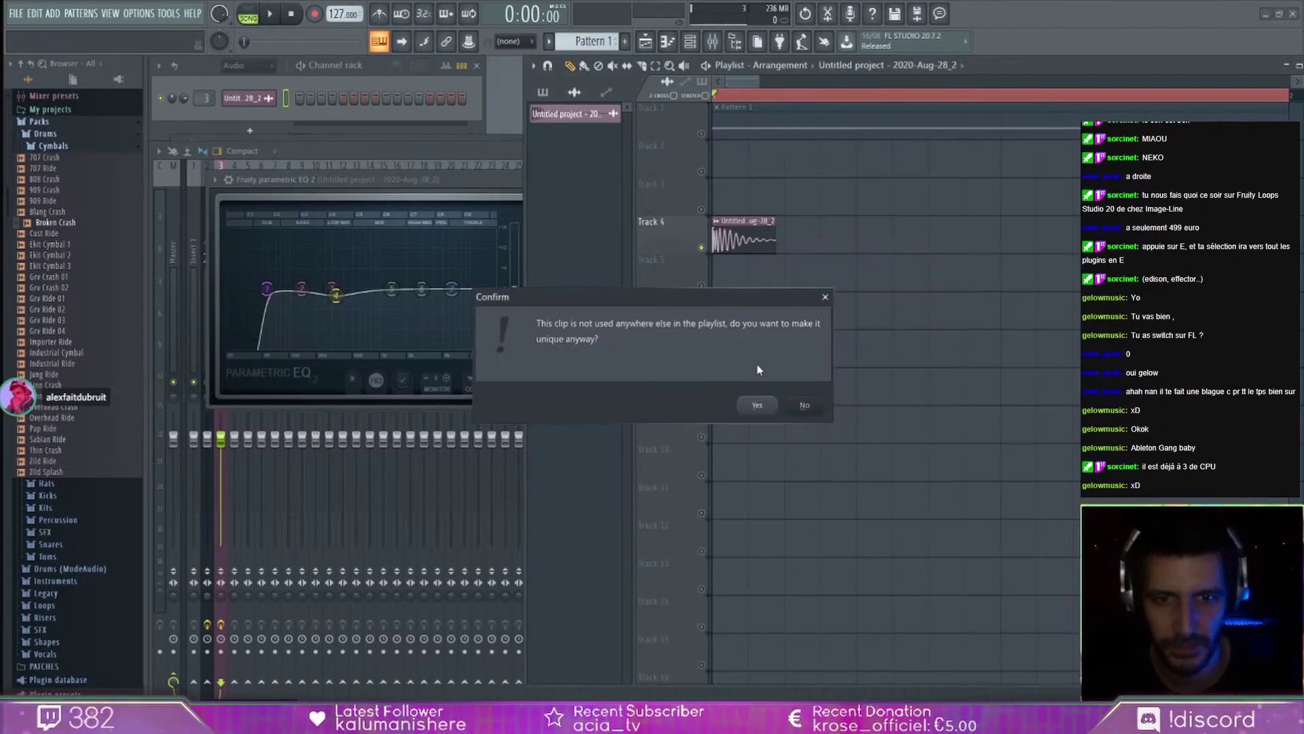
Make the audio clip on playlist Track 4 unique.
{"action": "left_click", "coordinate": [763, 408]}
{"action": "left_click", "coordinate": [538, 347]}
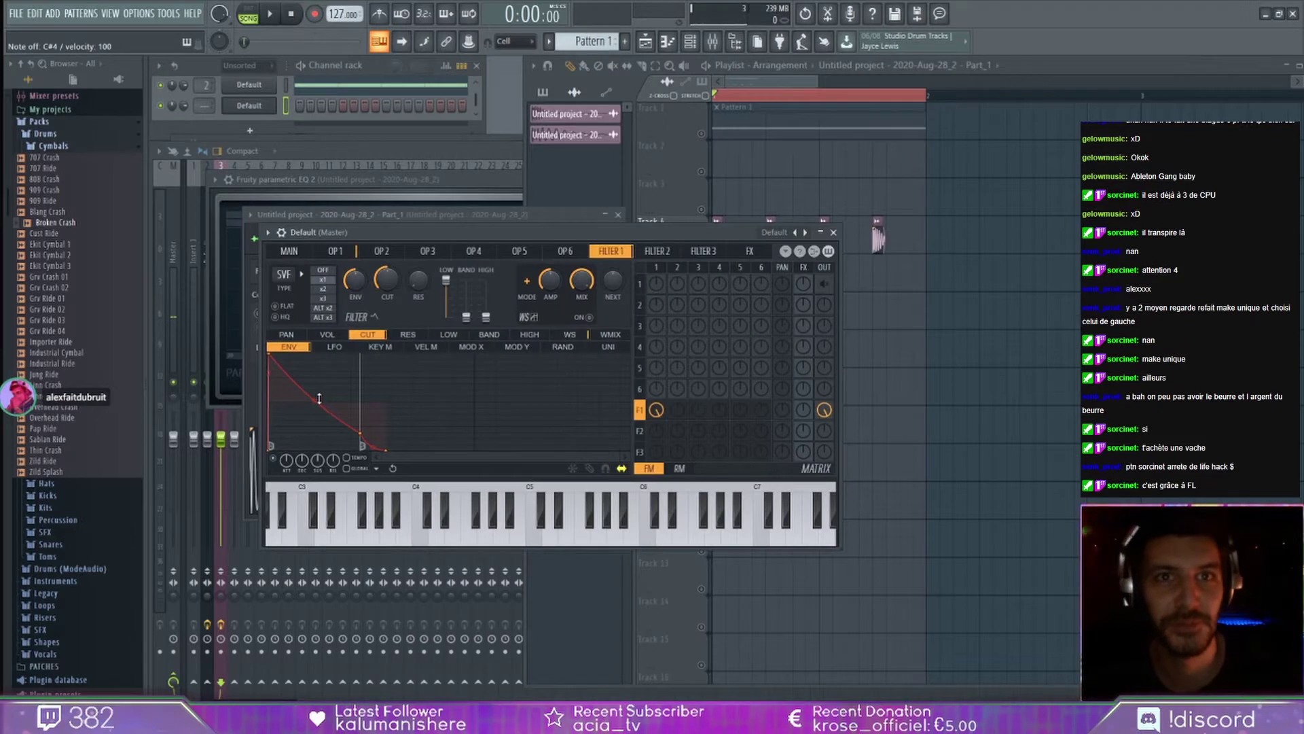
Reshape the decay of Filter 1's cutoff envelope, and place the last recorded hit from Edison in the playlist.
{"action": "left_click_drag", "start_coordinate": [314, 400], "coordinate": [364, 437]}
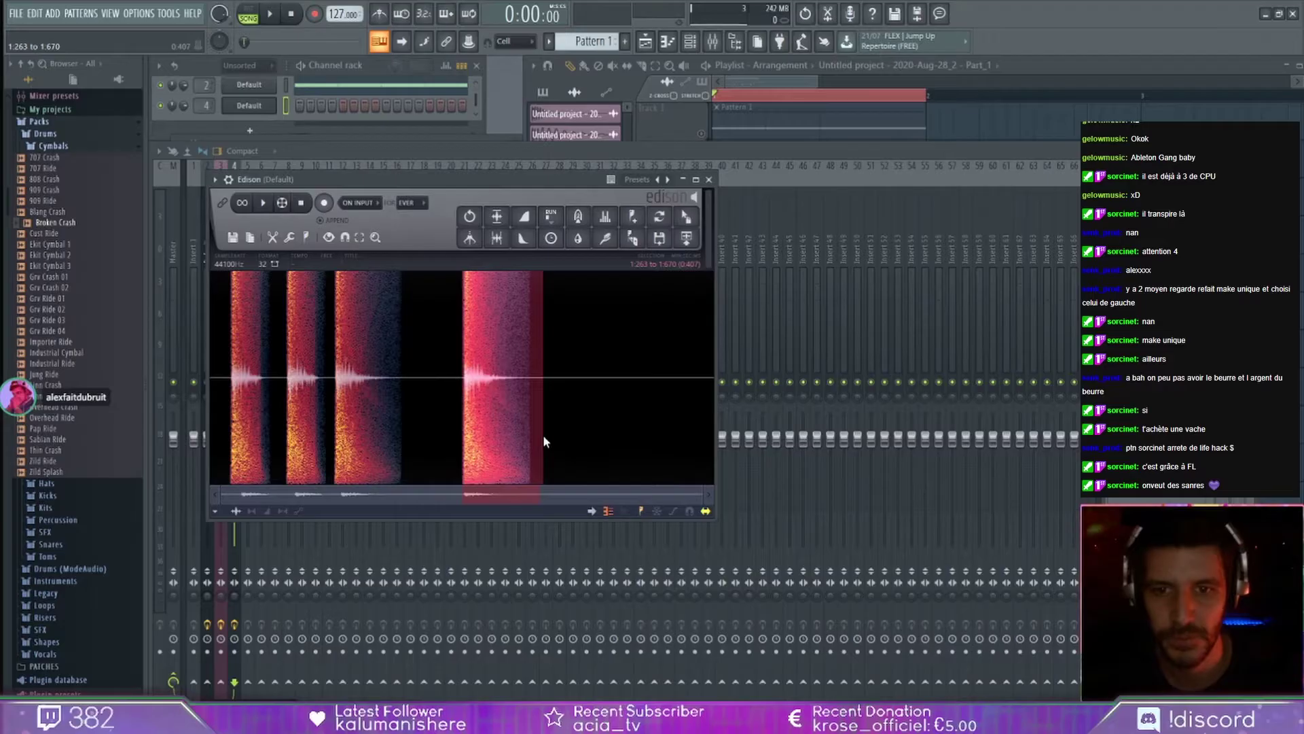
{"action": "left_click_drag", "start_coordinate": [543, 434], "coordinate": [554, 435]}
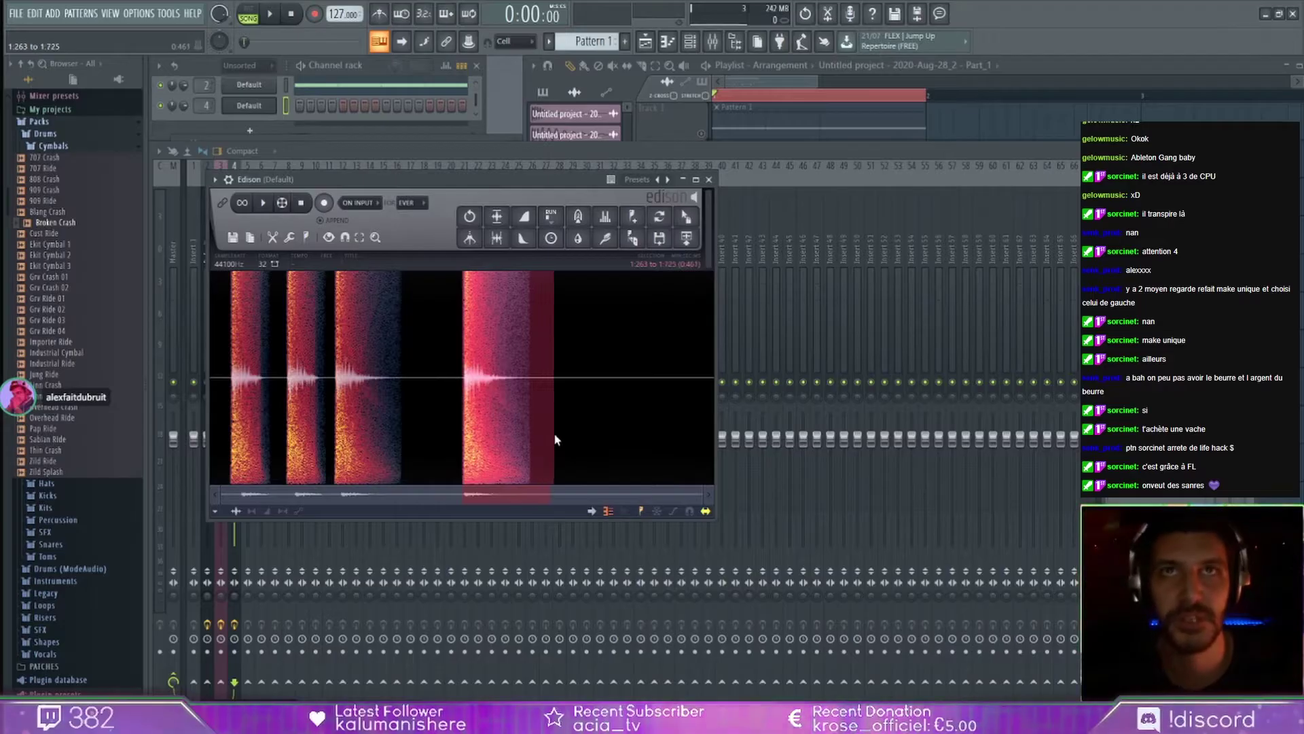
{"action": "left_click_drag", "start_coordinate": [686, 216], "coordinate": [1098, 118]}
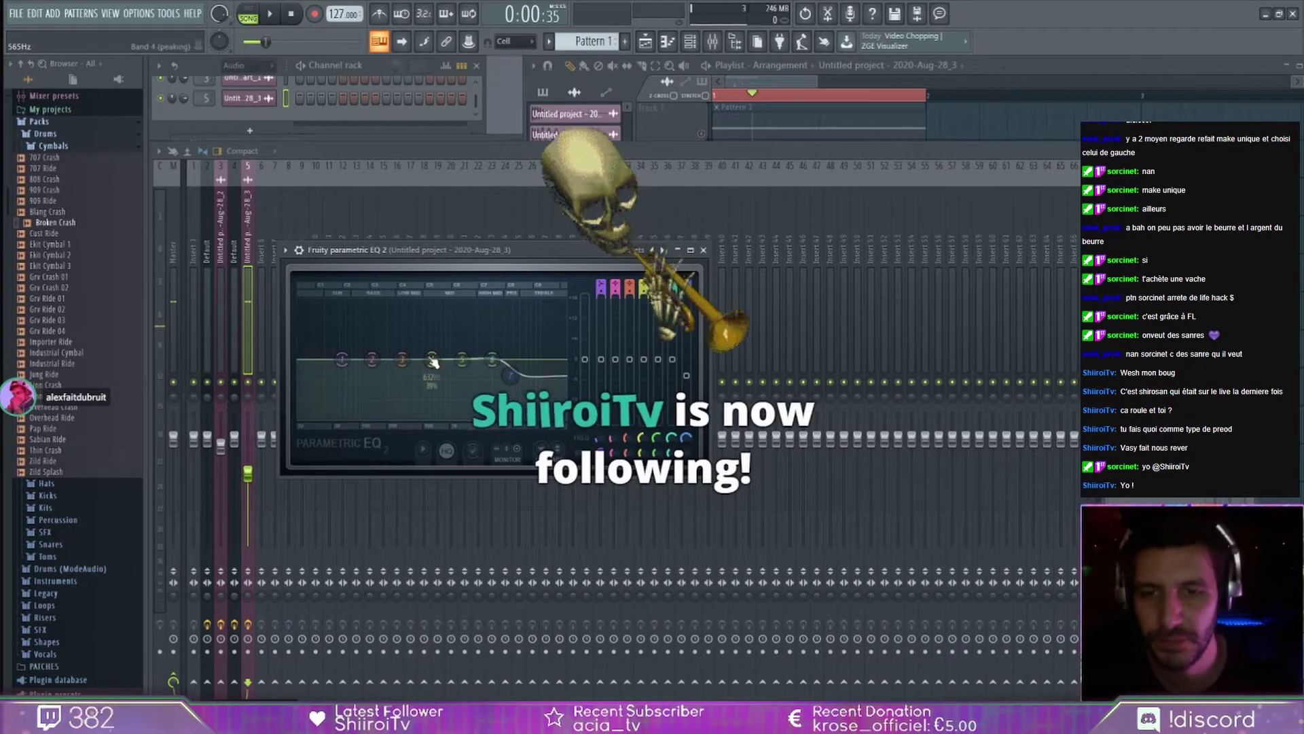
Set the low-shelf band 1 in insert 5's Parametric EQ 2 to about -2.6 dB at 233 Hz.
{"action": "left_click_drag", "start_coordinate": [342, 359], "coordinate": [396, 383]}
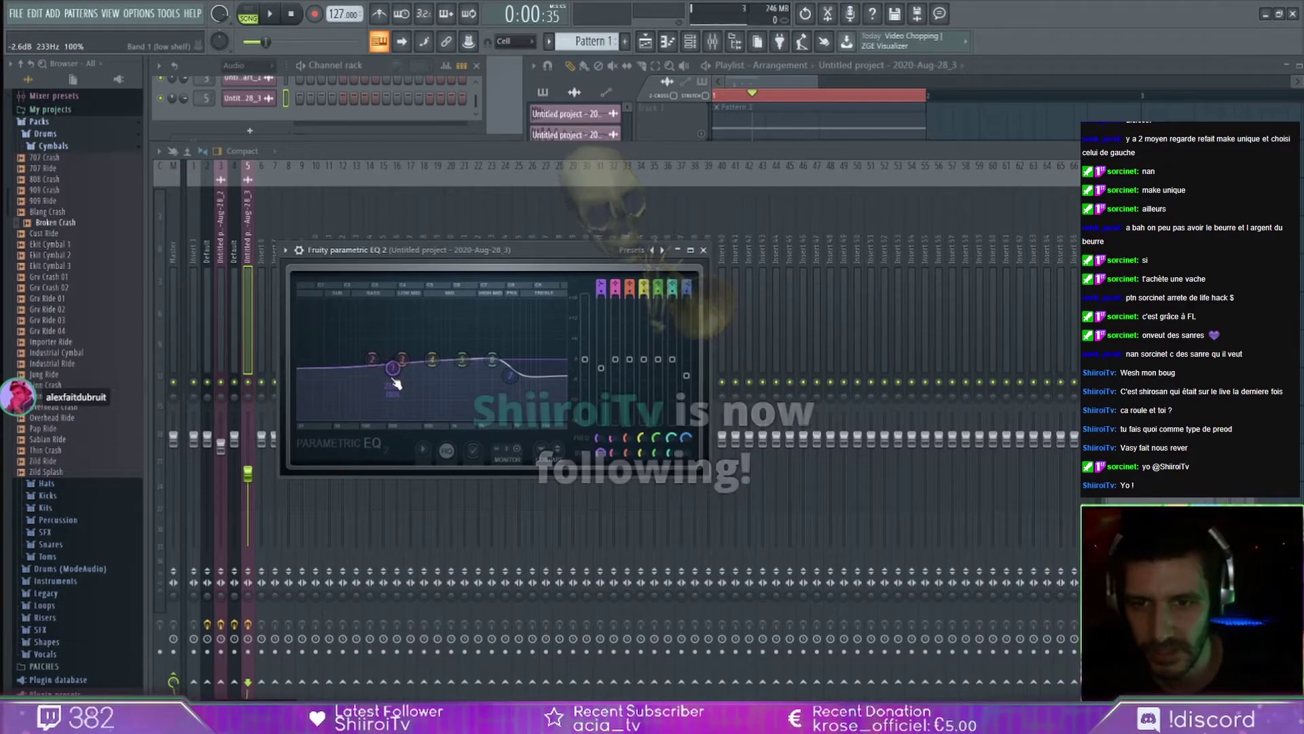
{"action": "scroll", "coordinate": [397, 369], "scroll_direction": "up", "scroll_amount": 5}
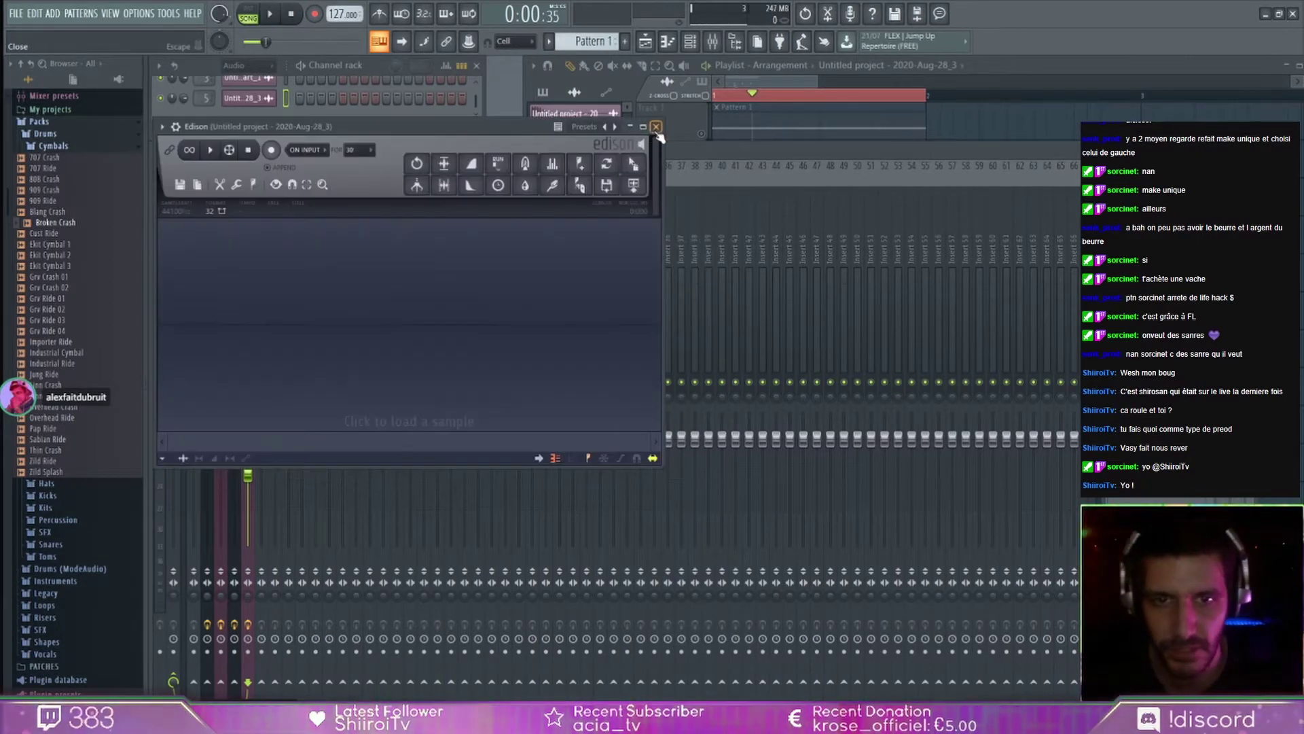
{"action": "left_click", "coordinate": [1114, 314]}
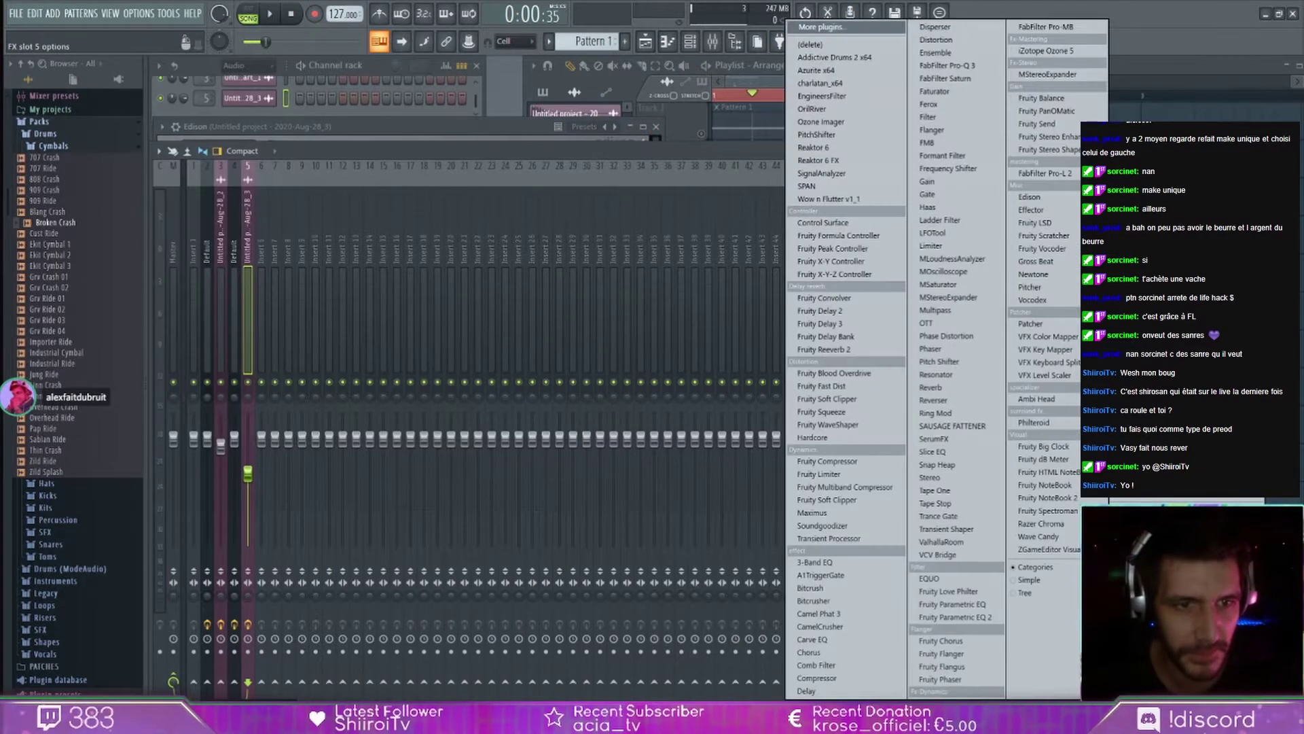
{"action": "key", "text": "Escape"}
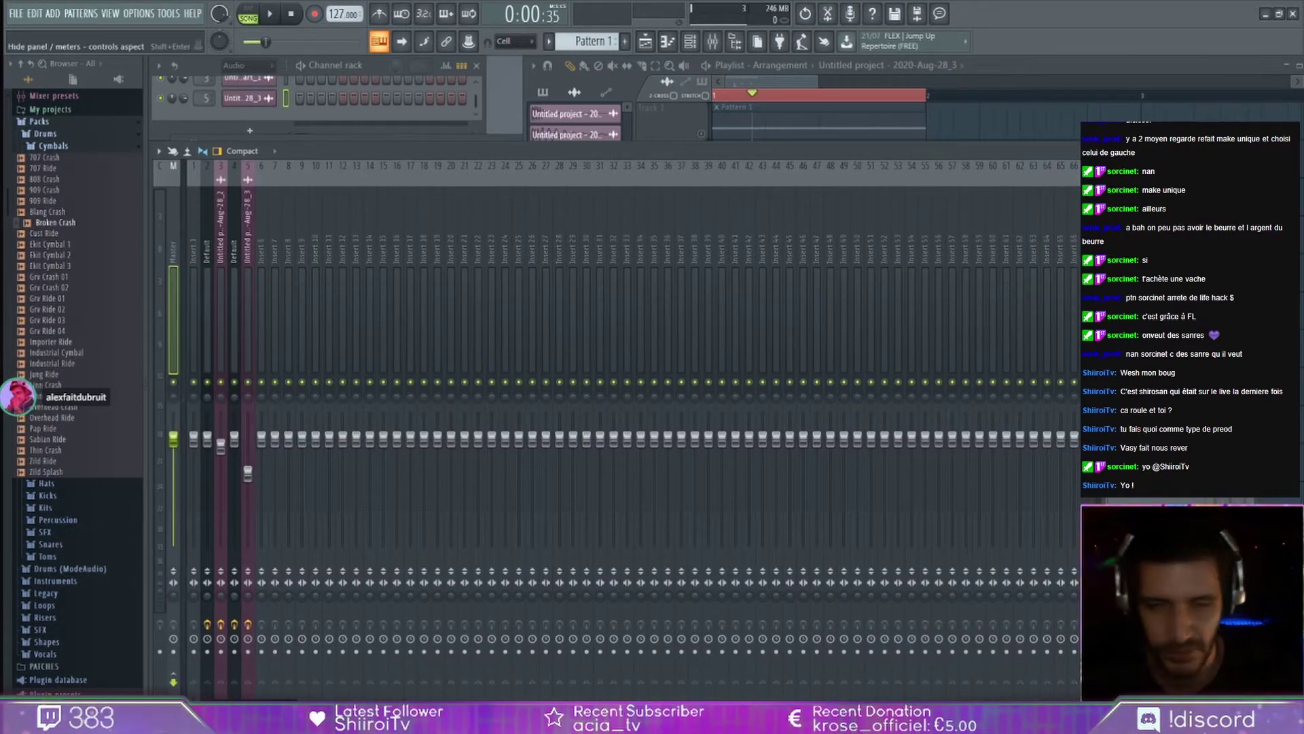
{"action": "left_click", "coordinate": [1114, 277]}
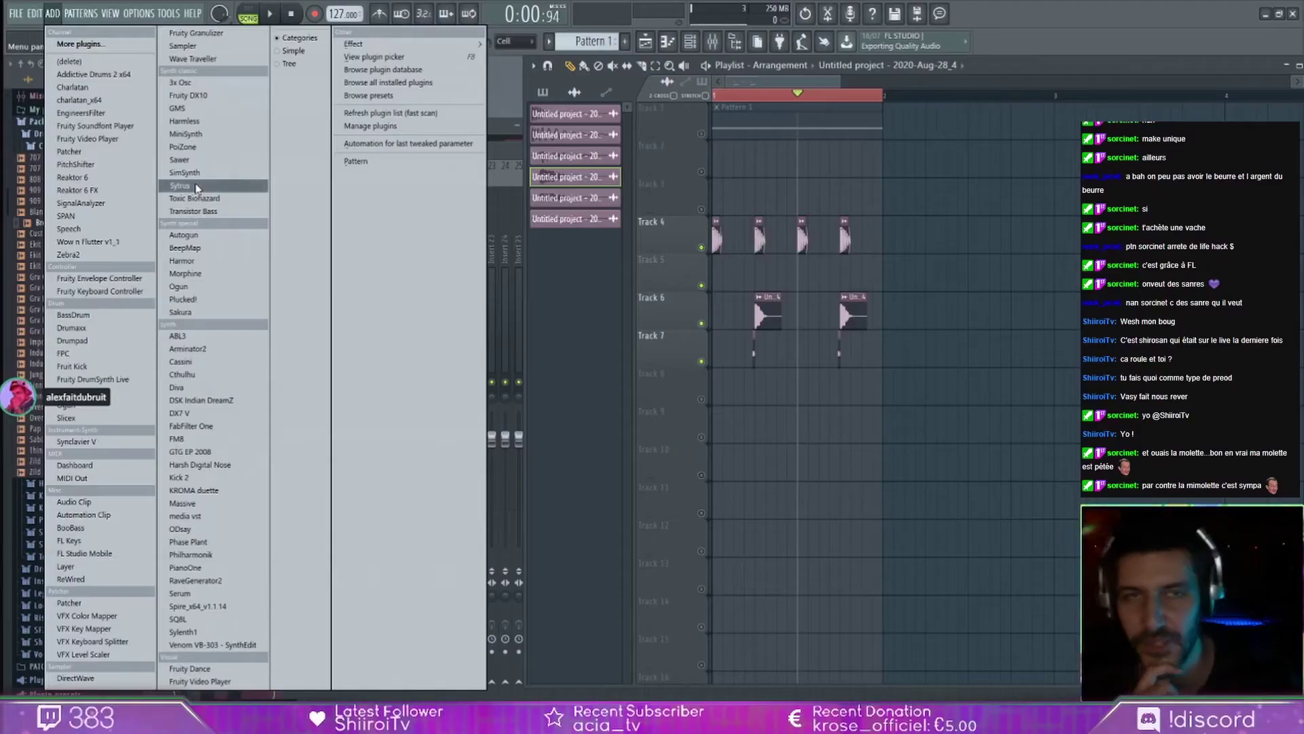
Add a new Sytrus instrument channel.
{"action": "left_click", "coordinate": [195, 189]}
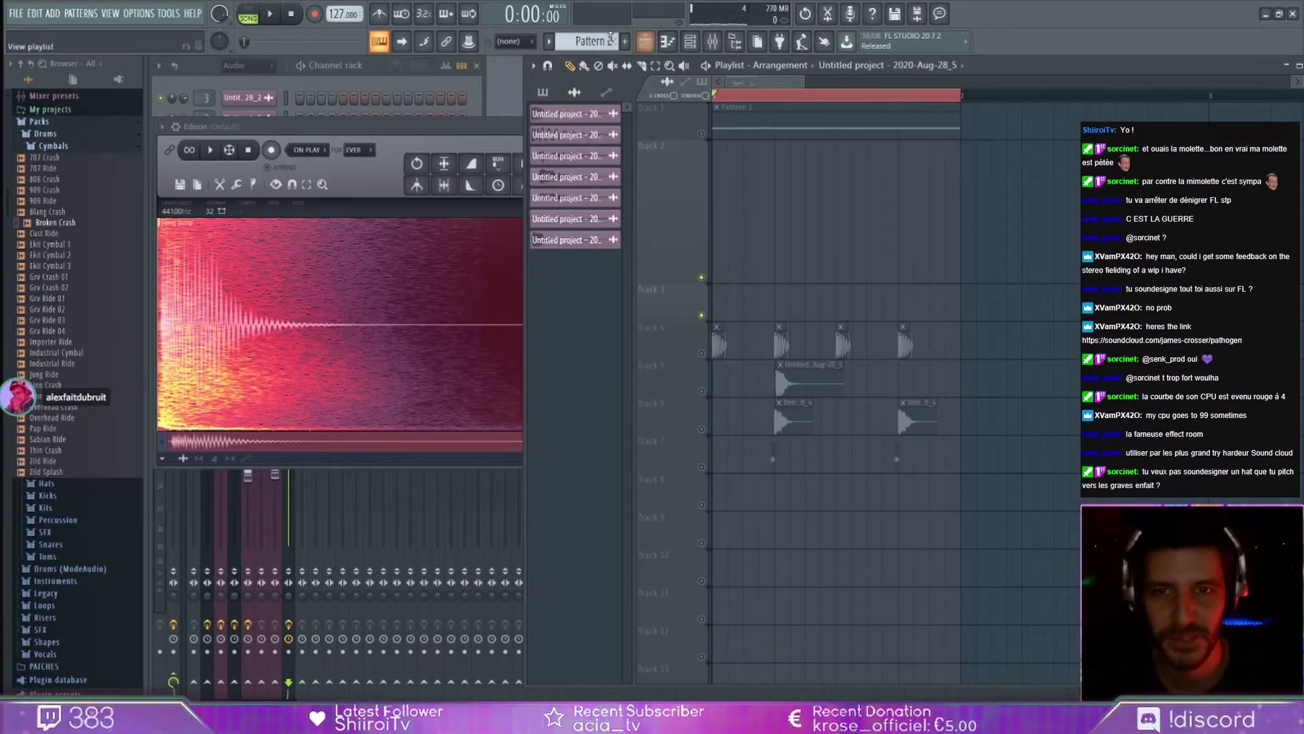
Switch playlist Tracks 4 to 11 back on and stop playback of the acapella clip on Track 9.
{"action": "scroll", "coordinate": [491, 45], "scroll_direction": "up", "scroll_amount": 1}
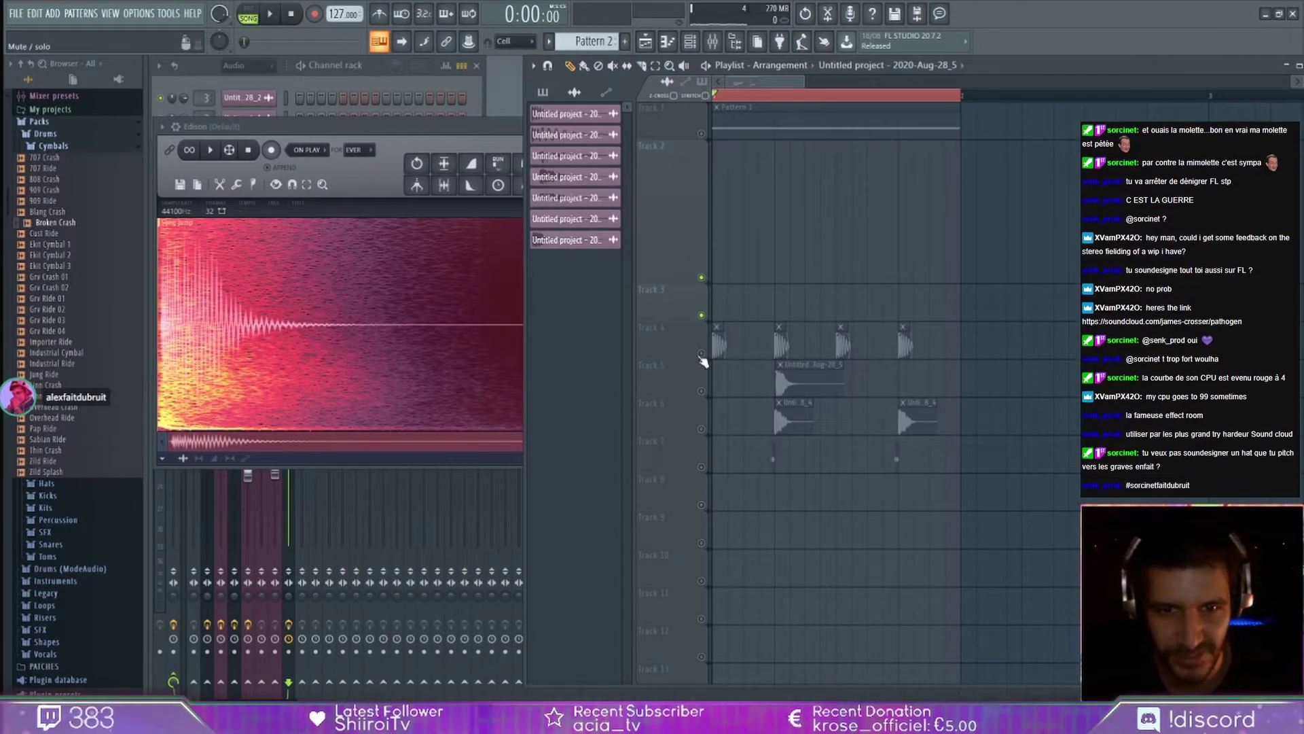
{"action": "left_click_drag", "start_coordinate": [702, 360], "coordinate": [702, 622]}
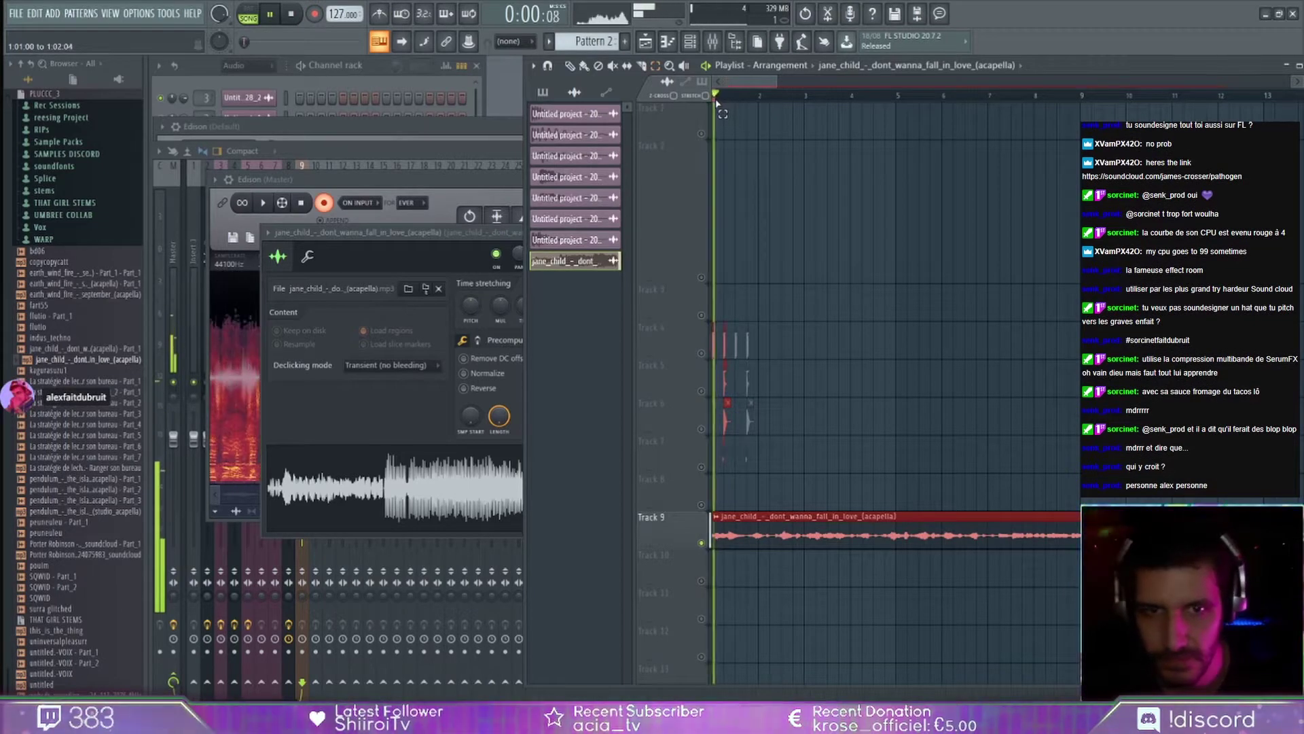
{"action": "key", "text": "space"}
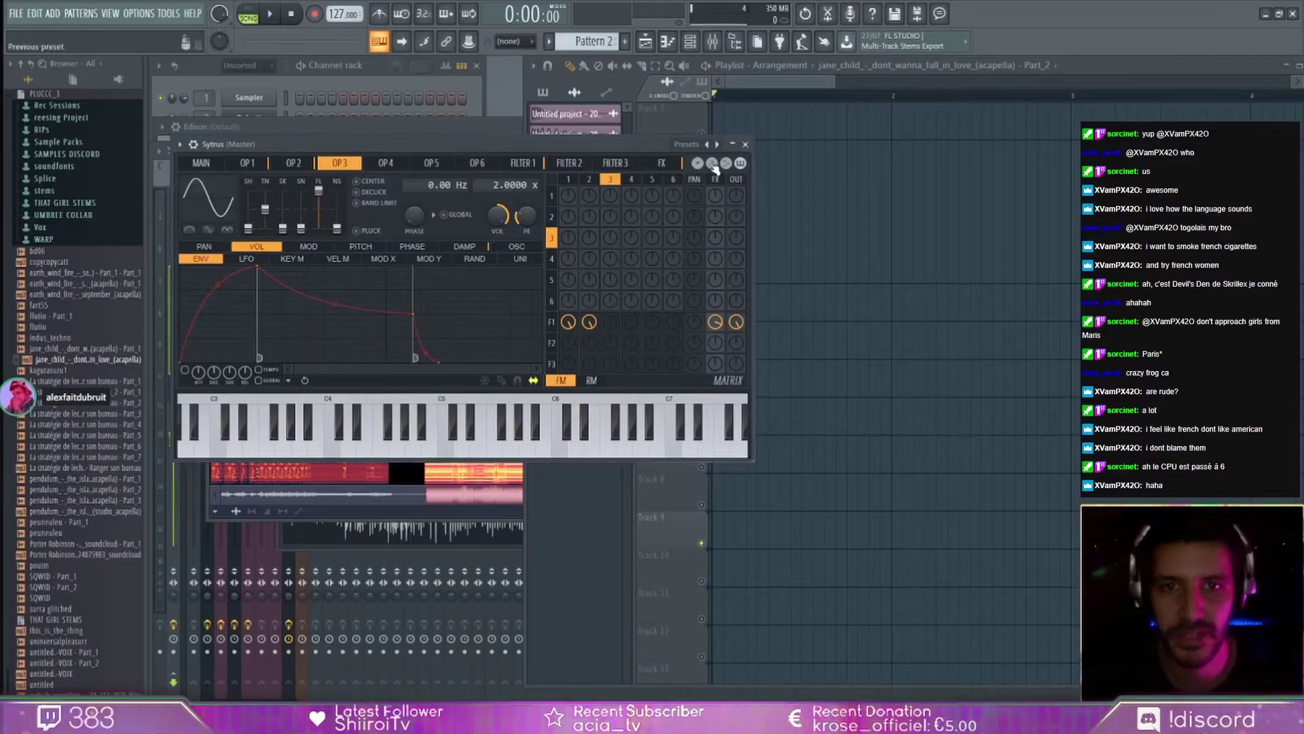
Load the Default preset in Sytrus.
{"action": "left_click", "coordinate": [714, 167]}
{"action": "left_click", "coordinate": [401, 175]}
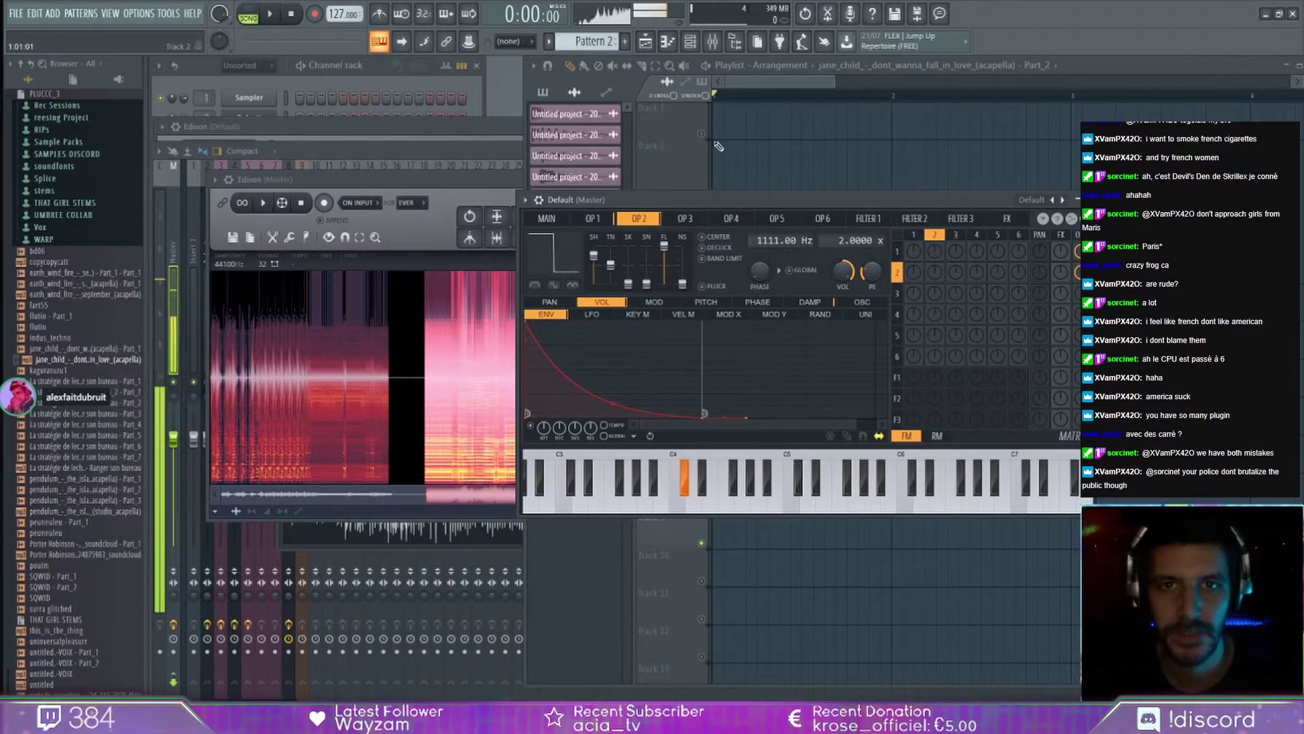
{"action": "left_click", "coordinate": [740, 77]}
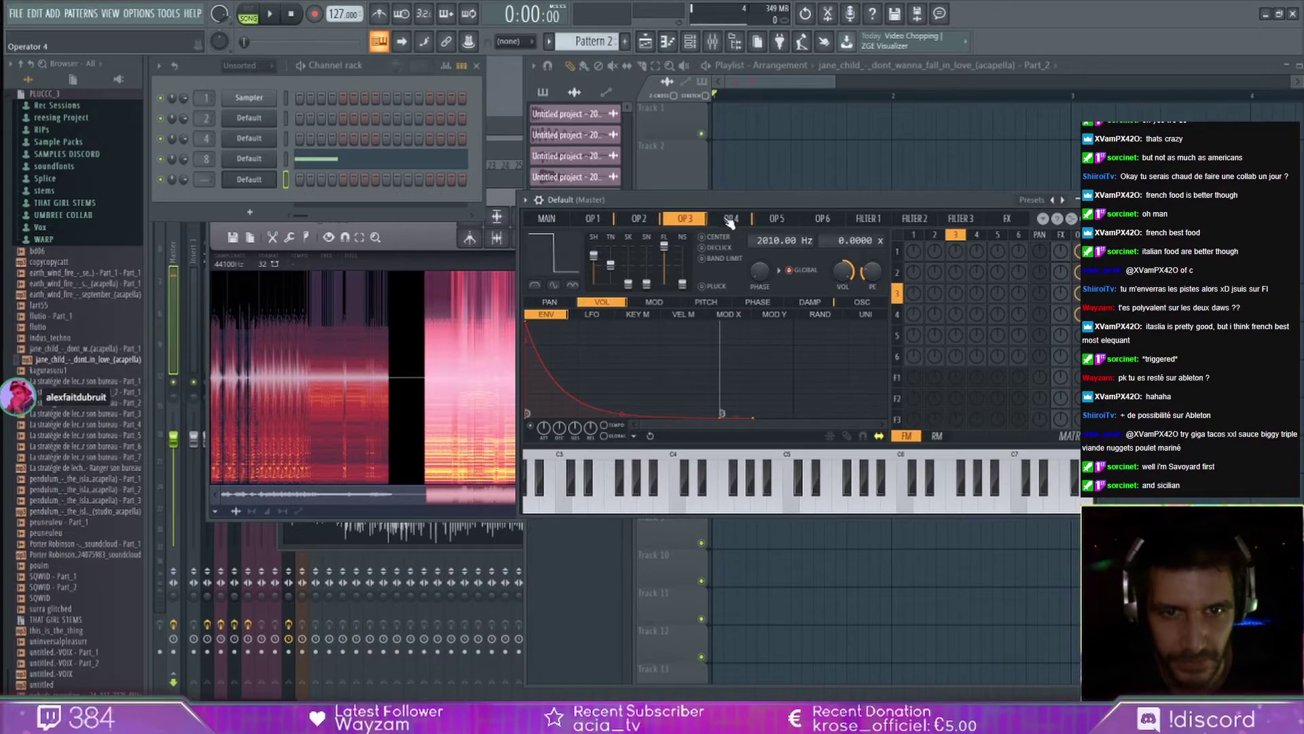
Set Sytrus operator 5 to 4200 Hz with a 0.0000 ratio, and bend Filter 1's high-pass cutoff envelope into a faster decay.
{"action": "left_click", "coordinate": [776, 218]}
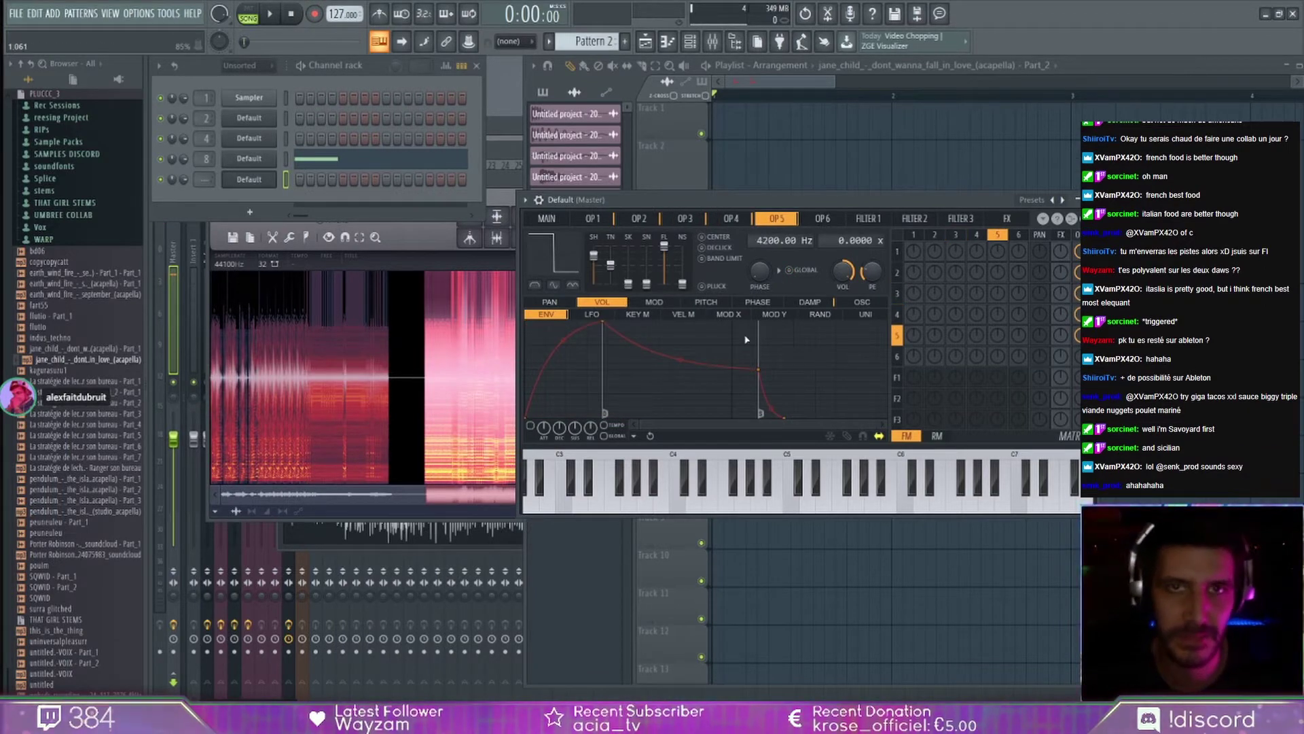
{"action": "left_click", "coordinate": [867, 219]}
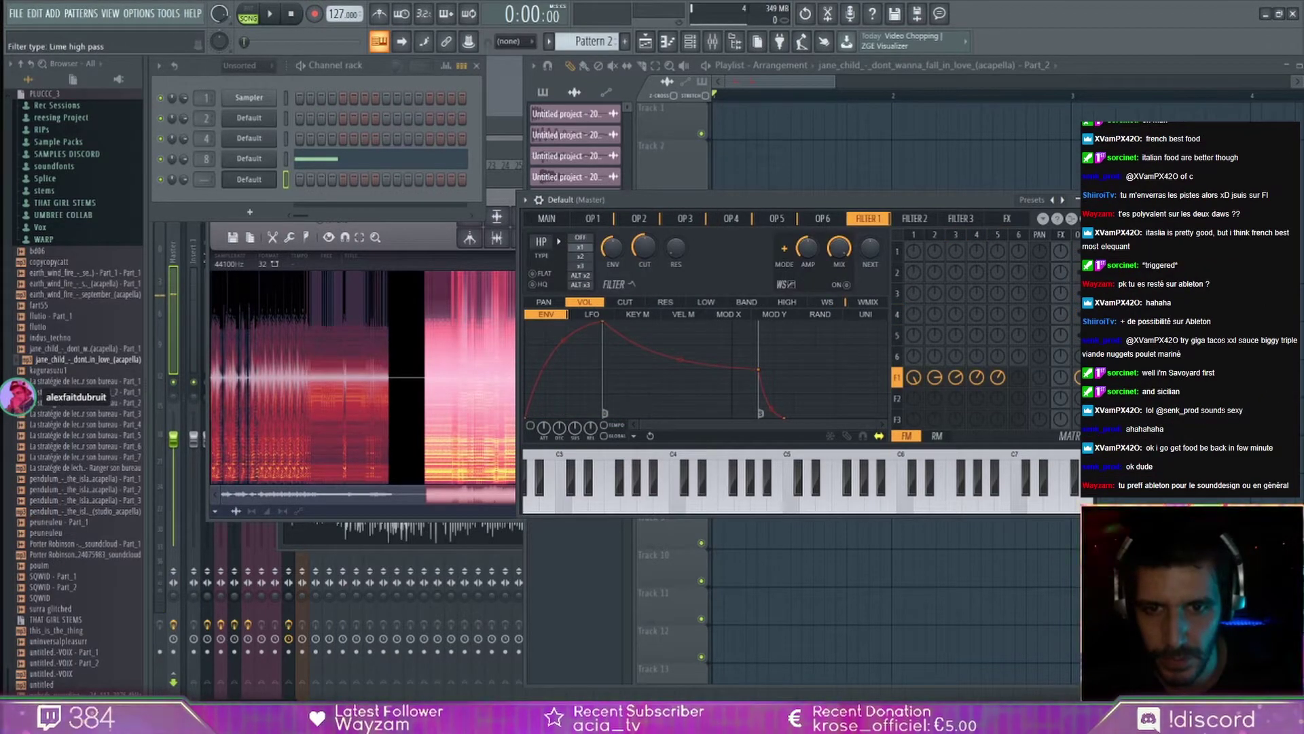
{"action": "left_click", "coordinate": [614, 256]}
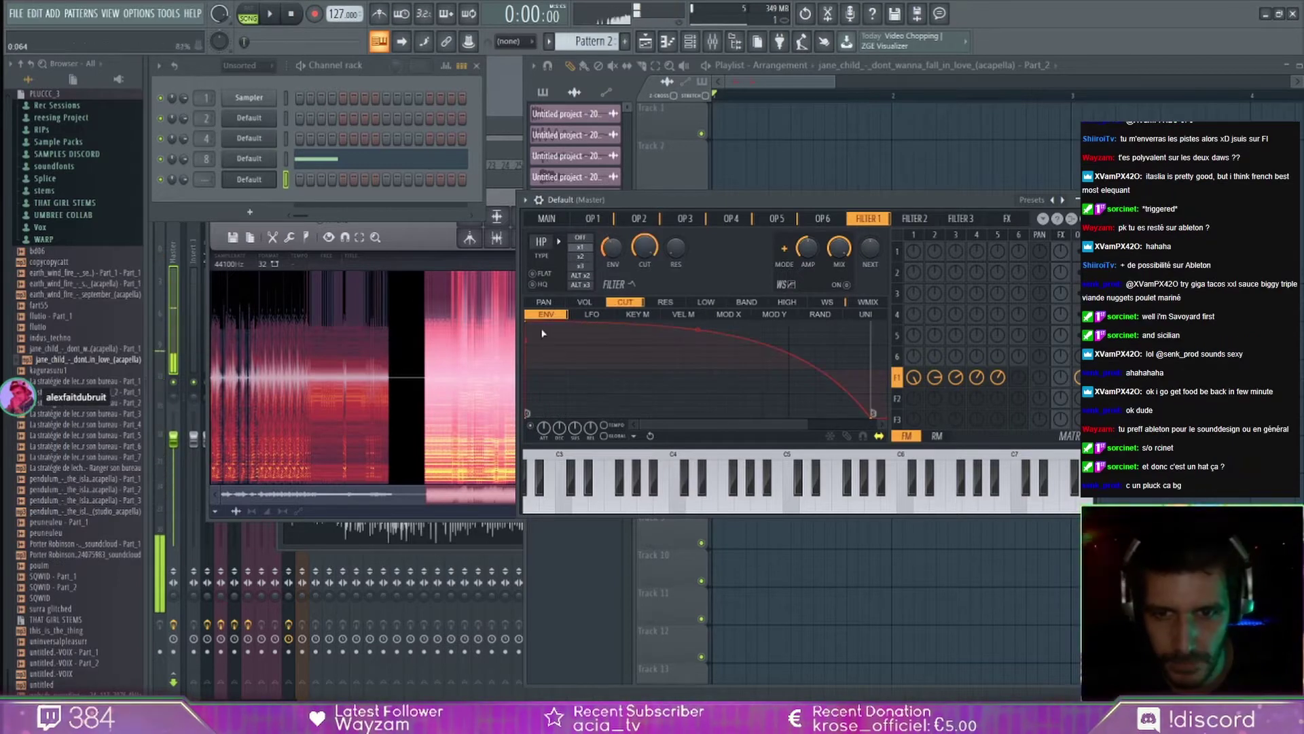
{"action": "left_click_drag", "start_coordinate": [698, 330], "coordinate": [698, 387]}
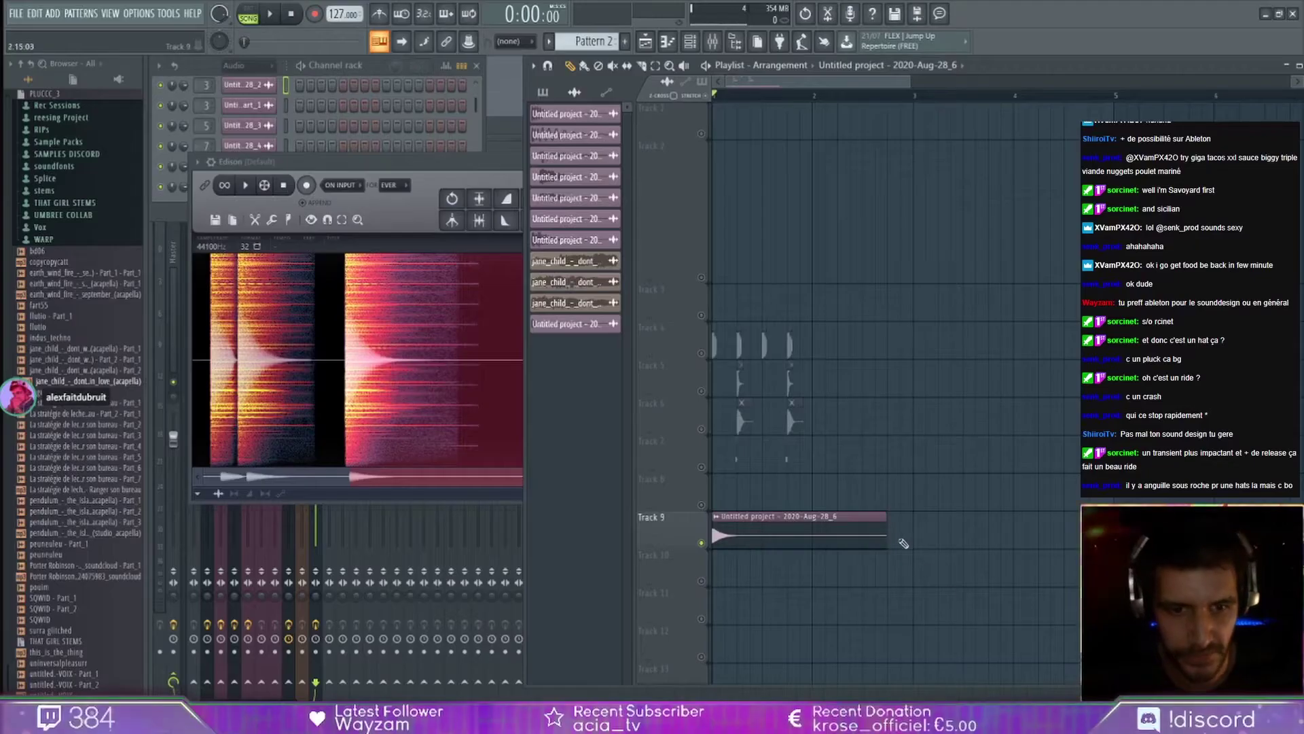
Extend the audio clip on Track 9 to nearly two bars.
{"action": "left_click_drag", "start_coordinate": [883, 526], "coordinate": [1039, 526]}
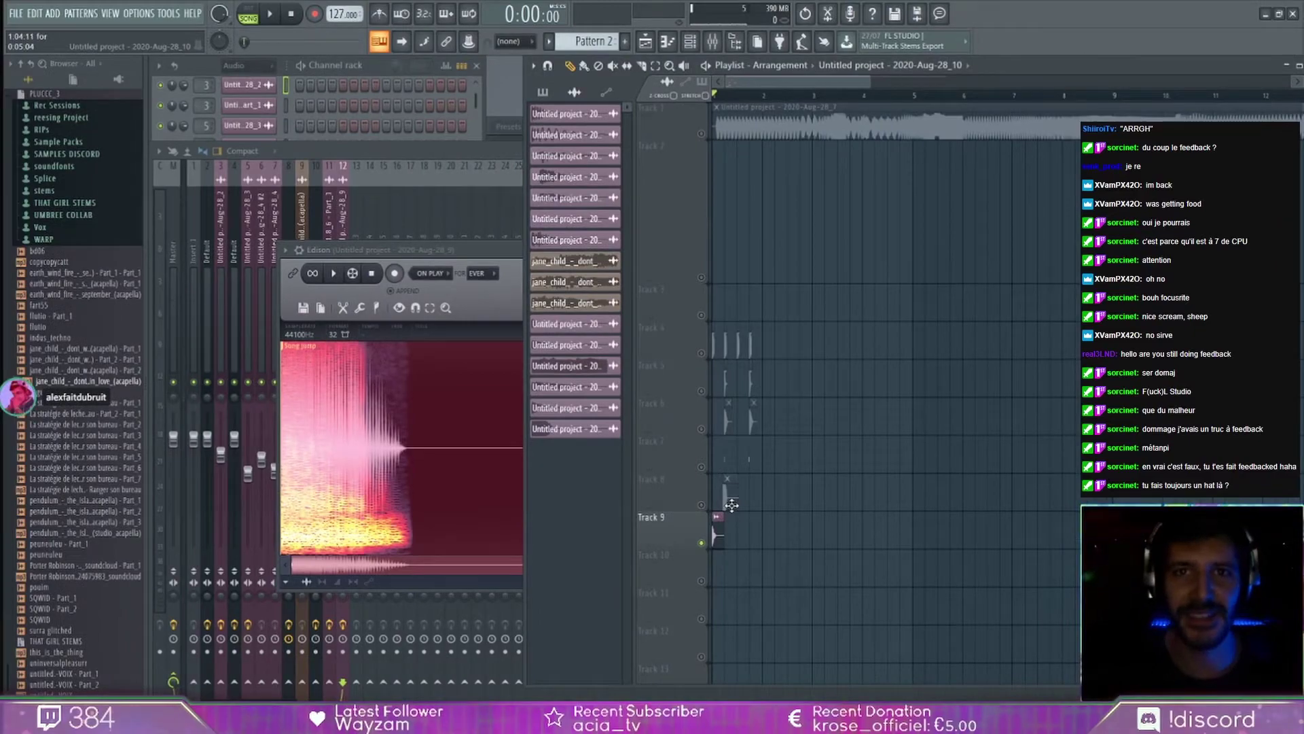
Open the sampler settings of the Track 8 clip, raise its trim amount and audition the sample.
{"action": "double_click", "coordinate": [730, 504]}
{"action": "left_click_drag", "start_coordinate": [640, 441], "coordinate": [640, 388]}
{"action": "left_click", "coordinate": [383, 489]}
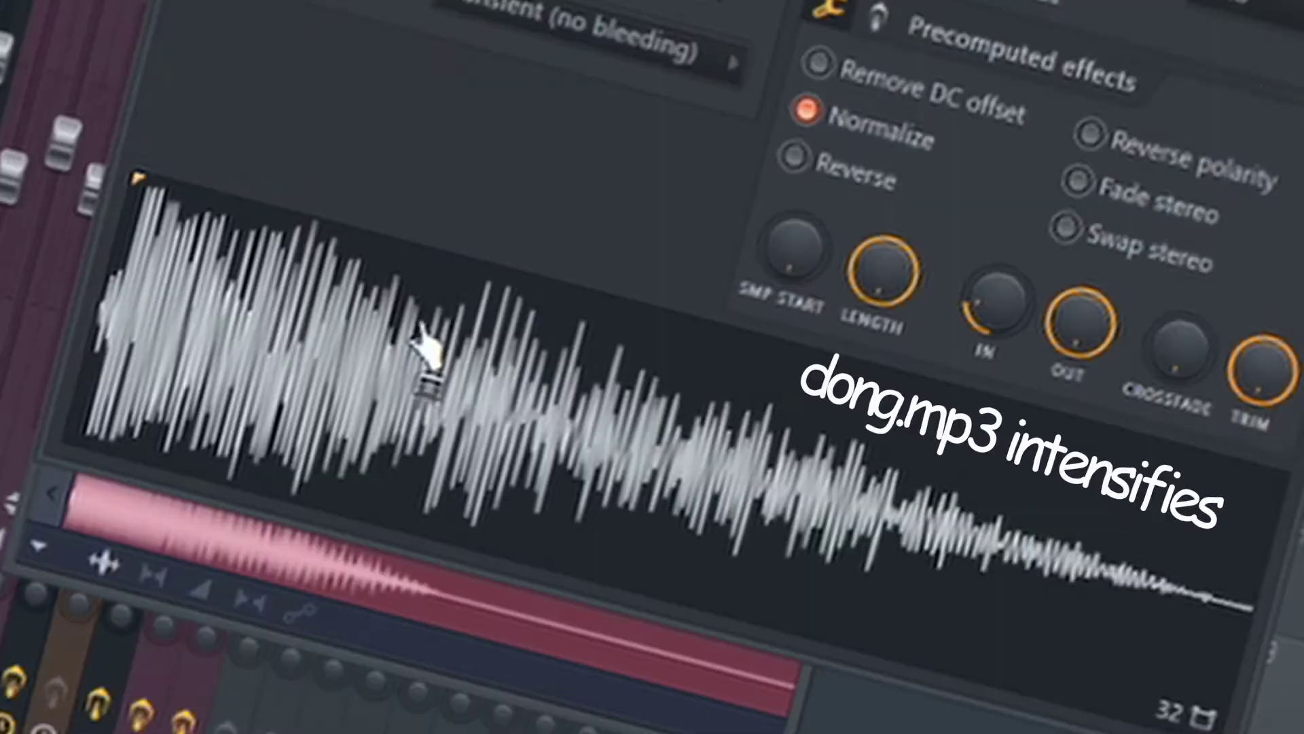
Bring the playlist forward and play back the drum arrangement from the start.
{"action": "scroll", "coordinate": [722, 101], "scroll_direction": "up", "scroll_amount": 5}
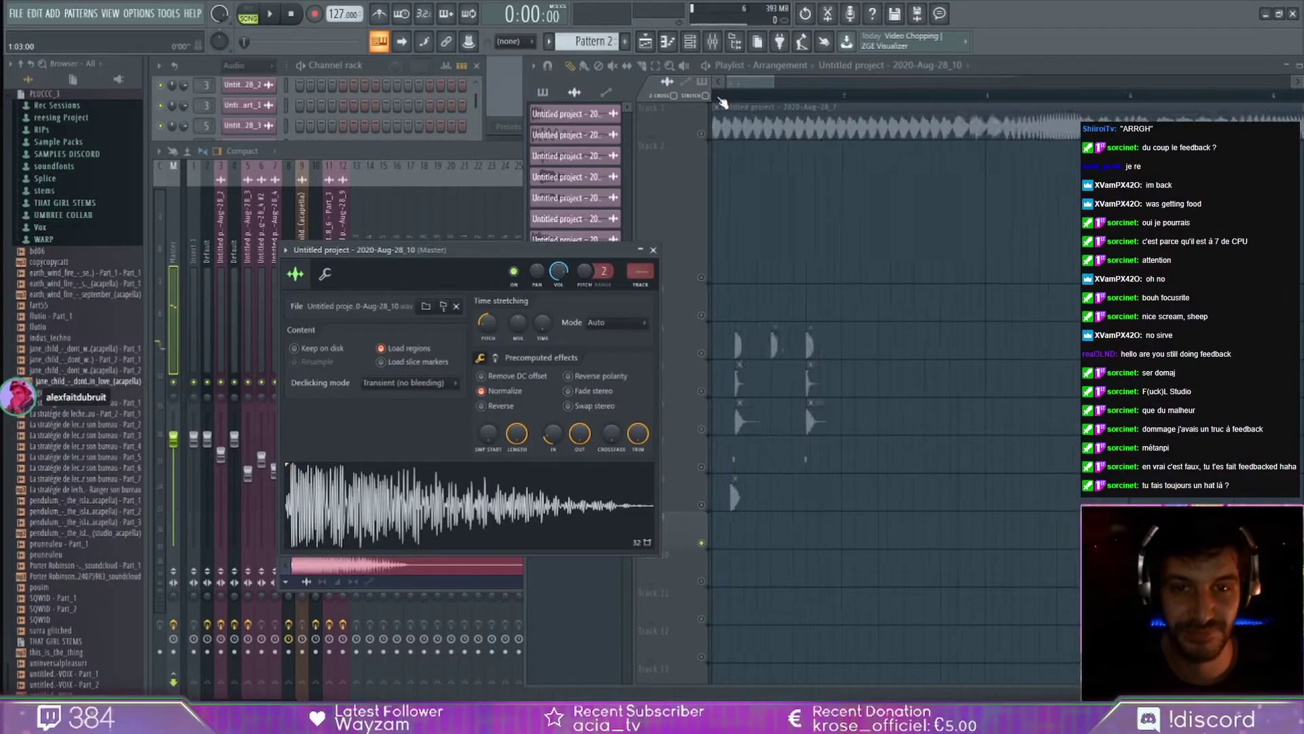
{"action": "left_click", "coordinate": [624, 60]}
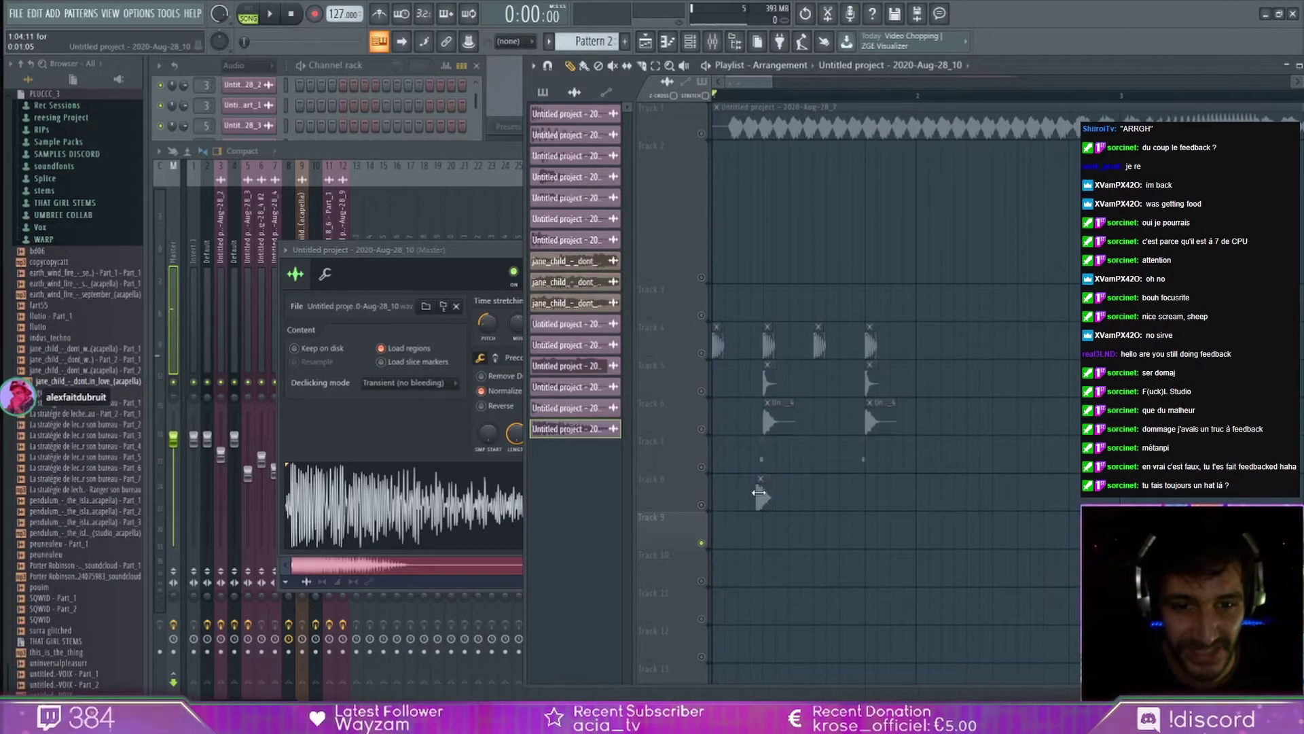
{"action": "key", "text": "space"}
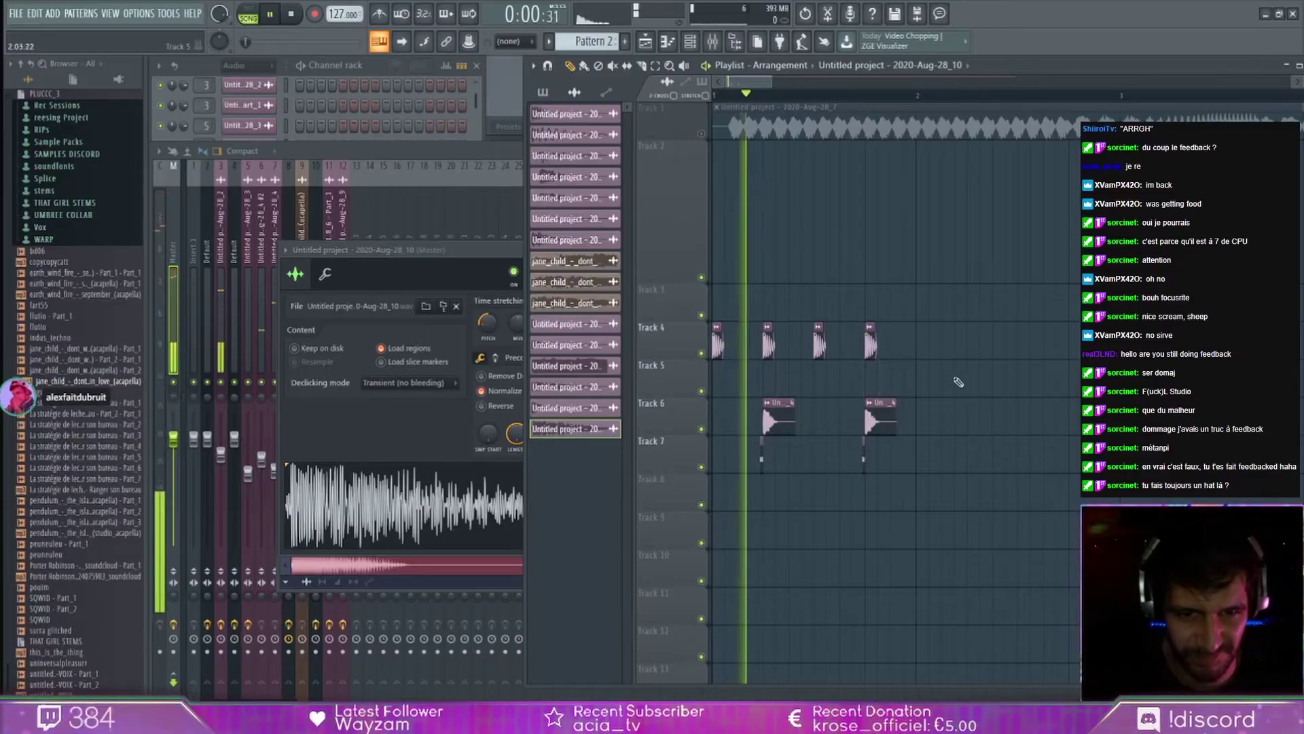
{"action": "key", "text": "space"}
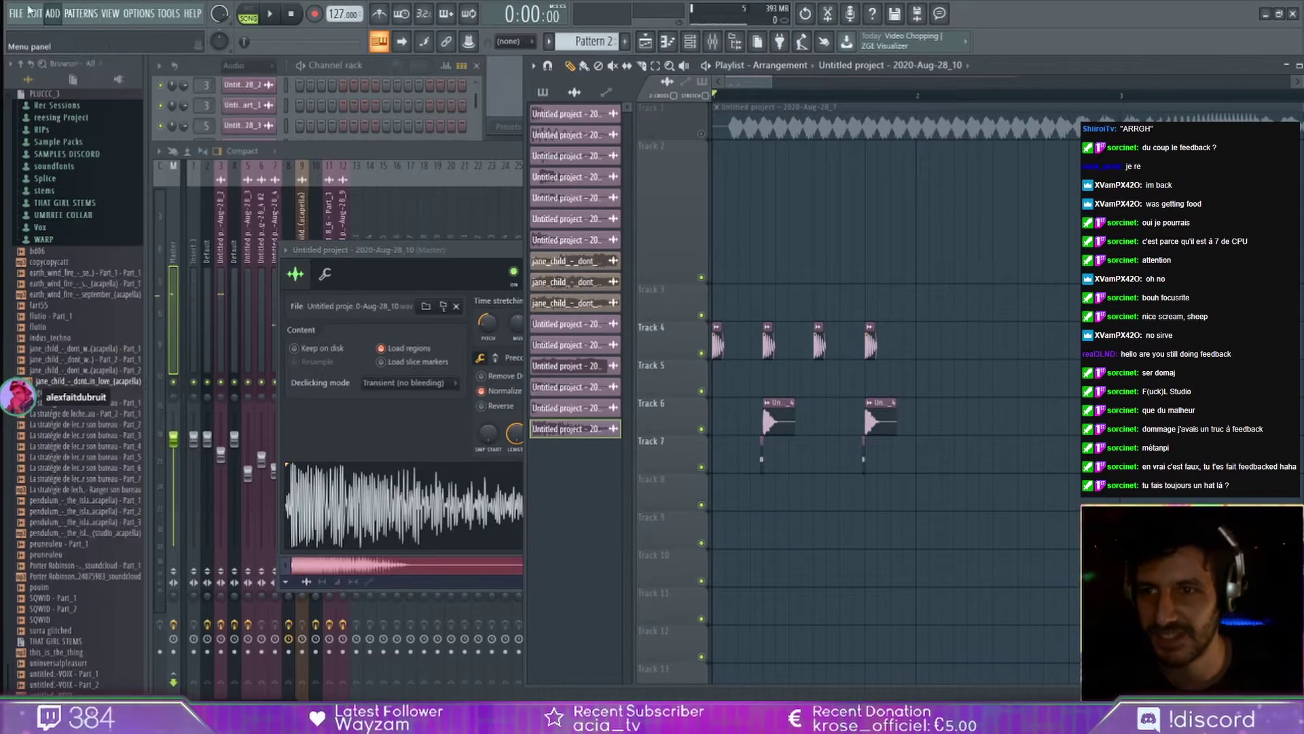
Add another Sytrus instrument channel and load its Default preset.
{"action": "left_click", "coordinate": [53, 13]}
{"action": "left_click", "coordinate": [178, 185]}
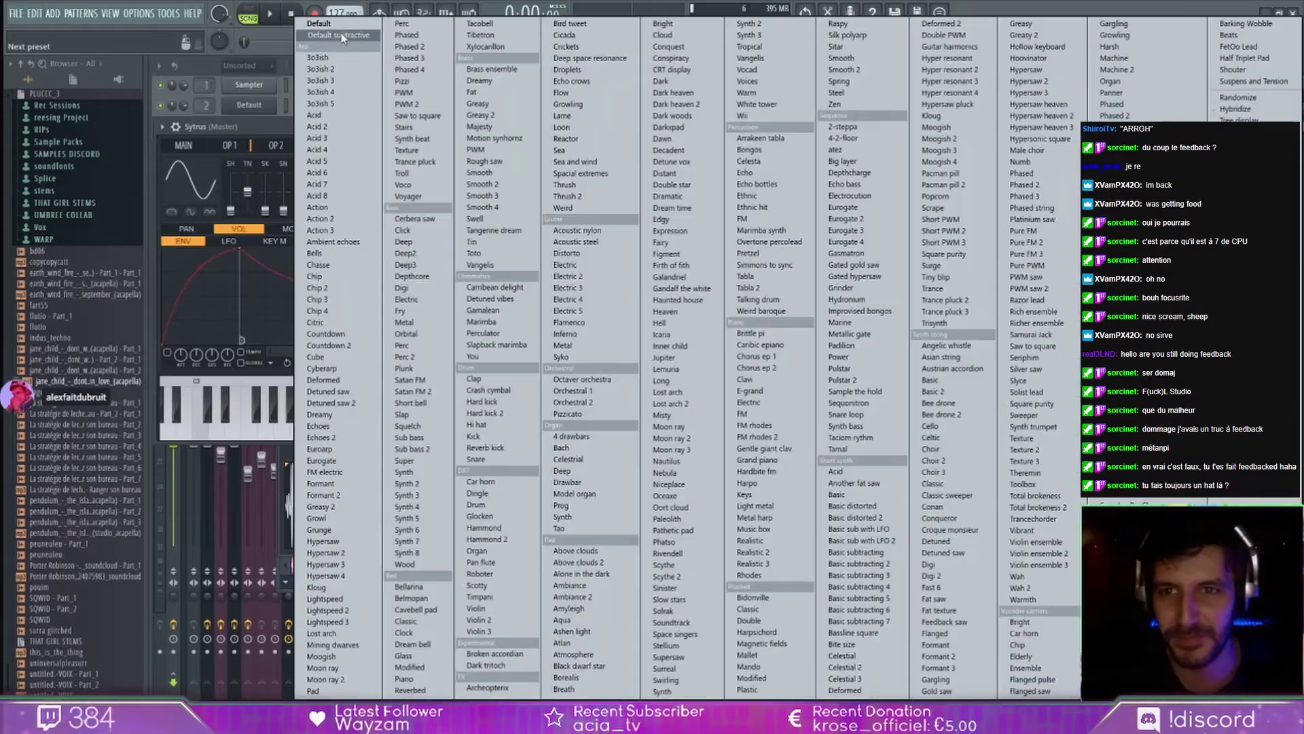
{"action": "left_click", "coordinate": [319, 23]}
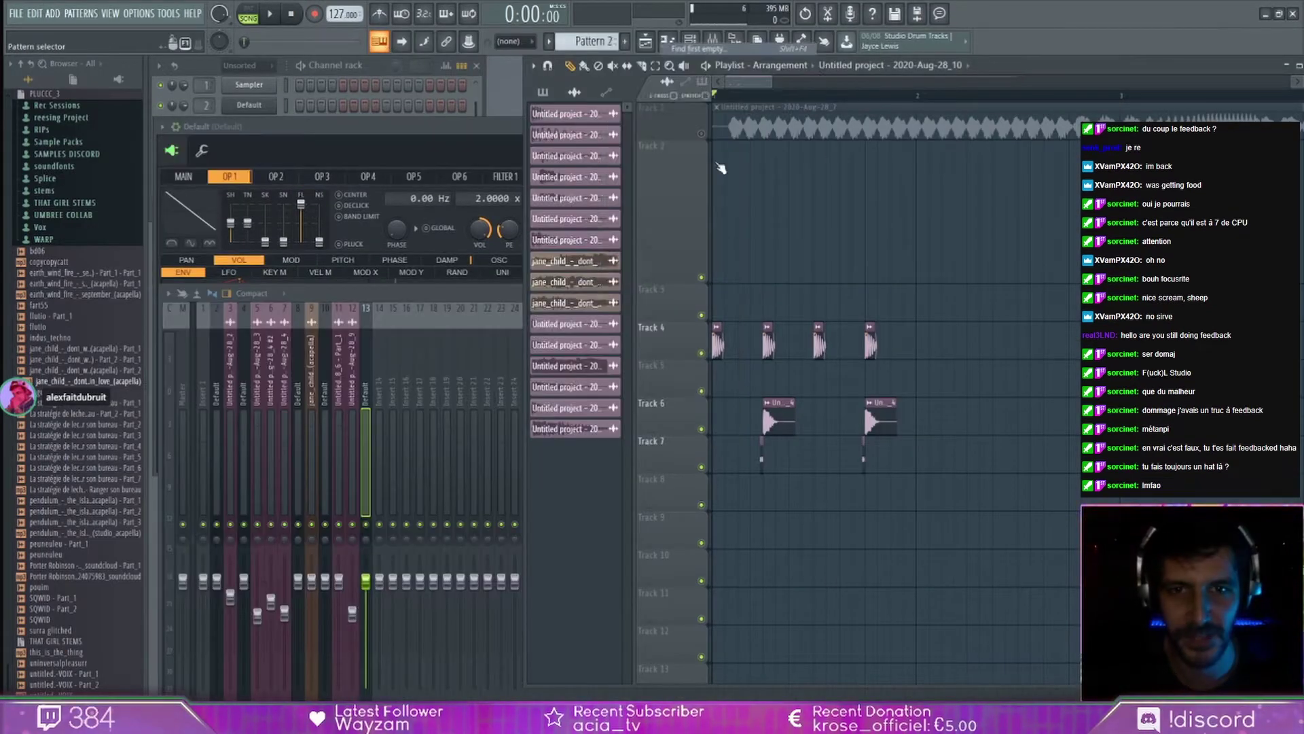
Open the piano roll of the new Sytrus channel in Pattern 3 and place one long sustained note between C4 and C5.
{"action": "right_click", "coordinate": [258, 187]}
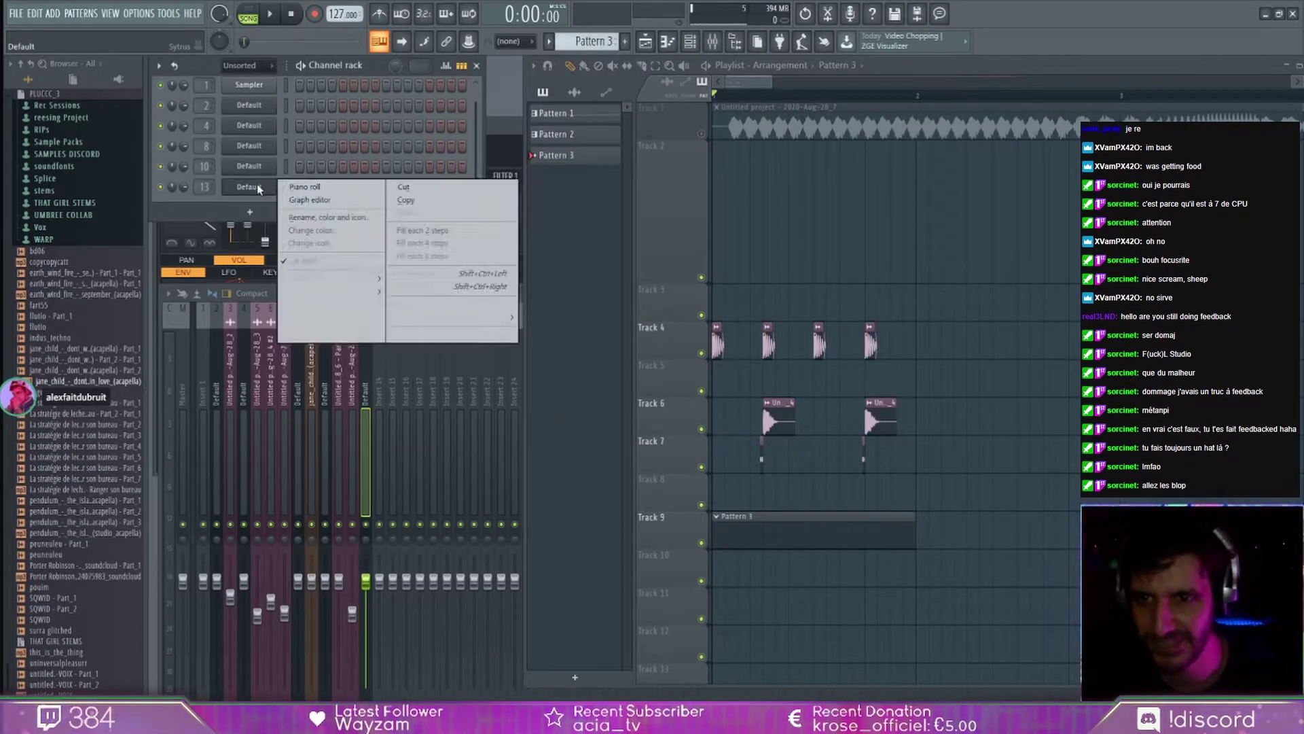
{"action": "left_click", "coordinate": [304, 187]}
{"action": "left_click_drag", "start_coordinate": [1074, 408], "coordinate": [883, 415]}
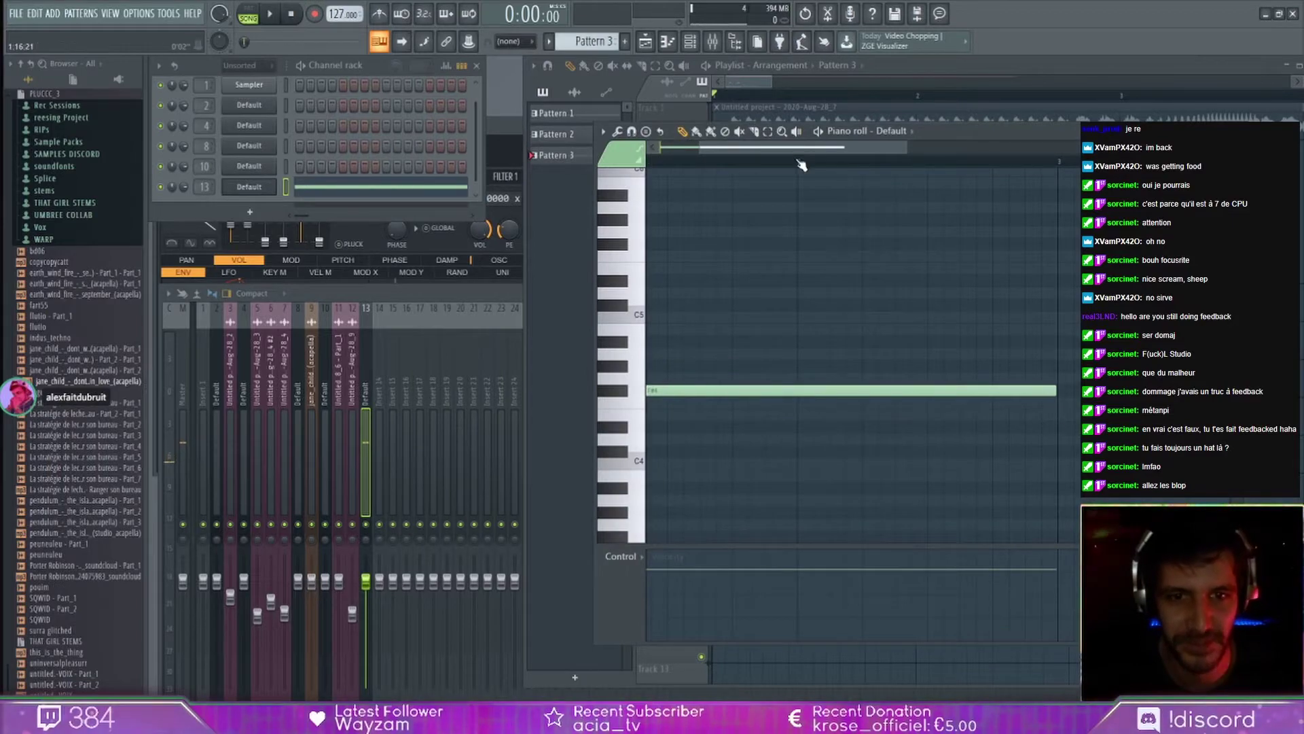
{"action": "scroll", "coordinate": [802, 166], "scroll_direction": "down", "scroll_amount": 2}
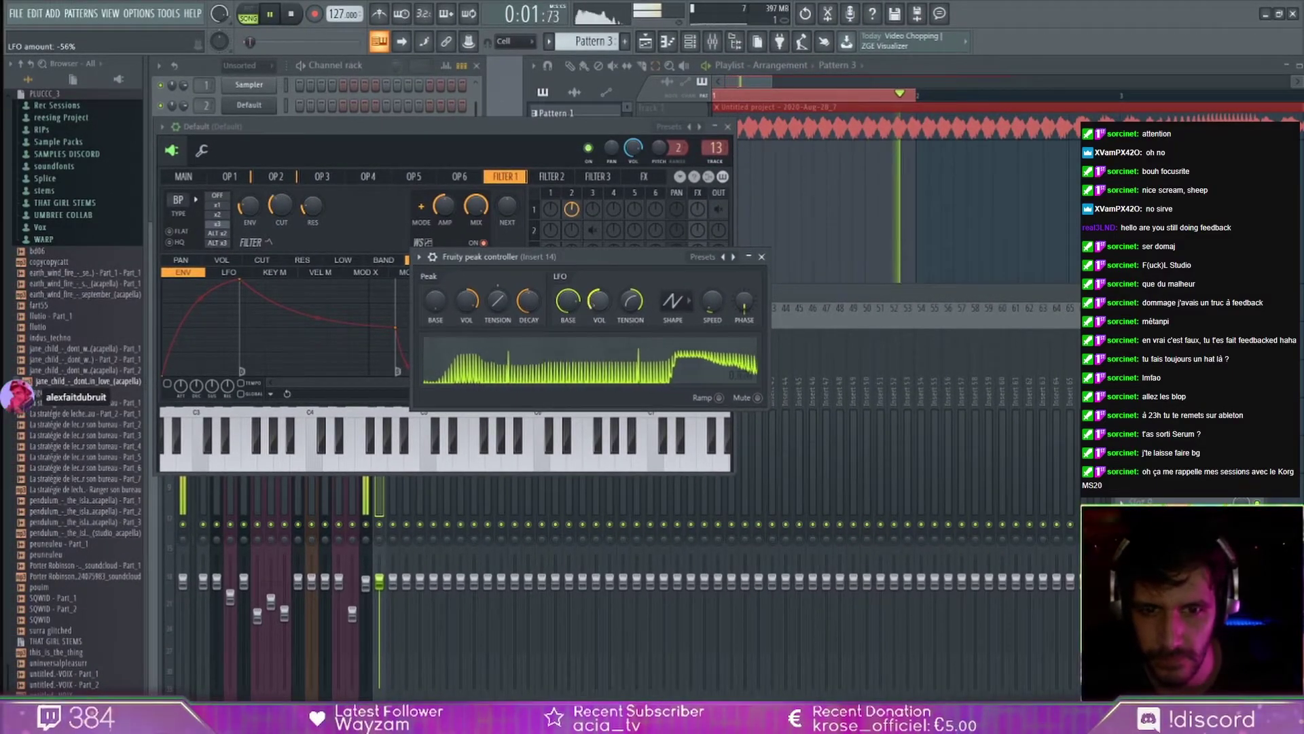
Set the Fruity peak controller's LFO speed to 0:23, base to 64% and amount to about -81% while auditioning the pattern.
{"action": "left_click_drag", "start_coordinate": [710, 306], "coordinate": [710, 280]}
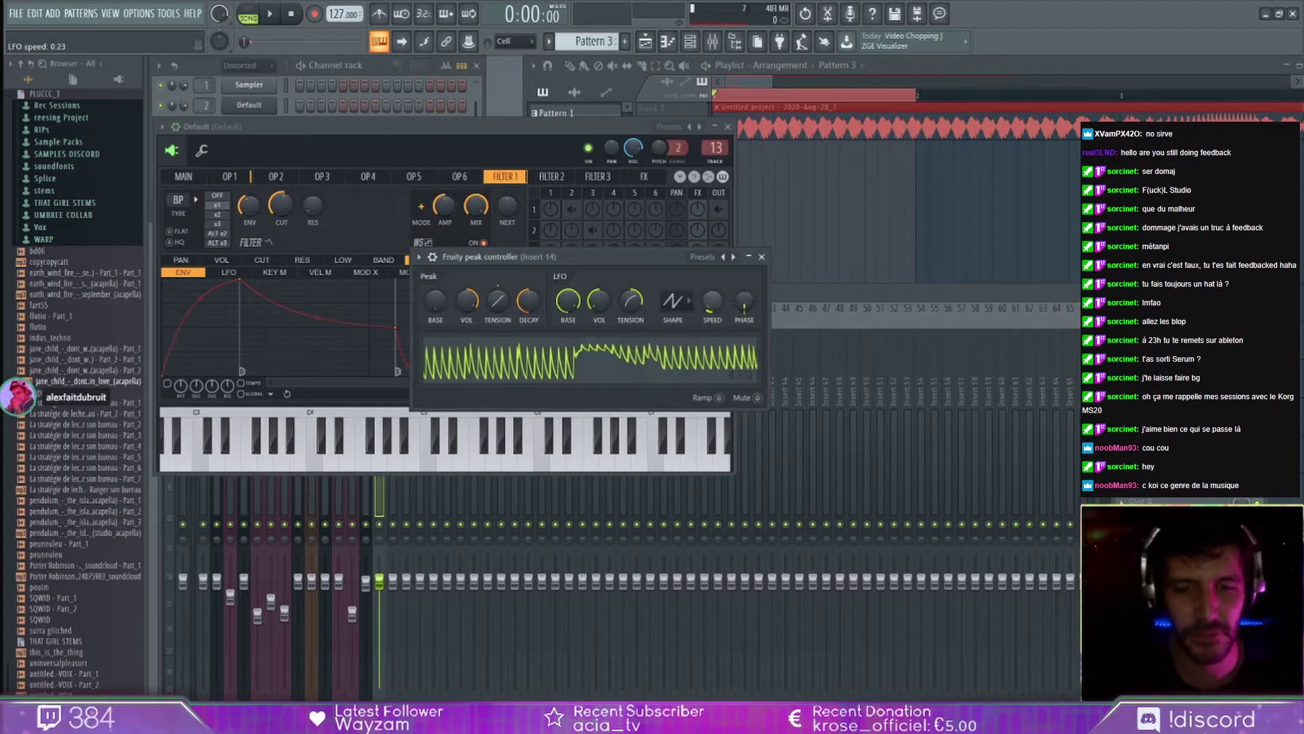
{"action": "key", "text": "space"}
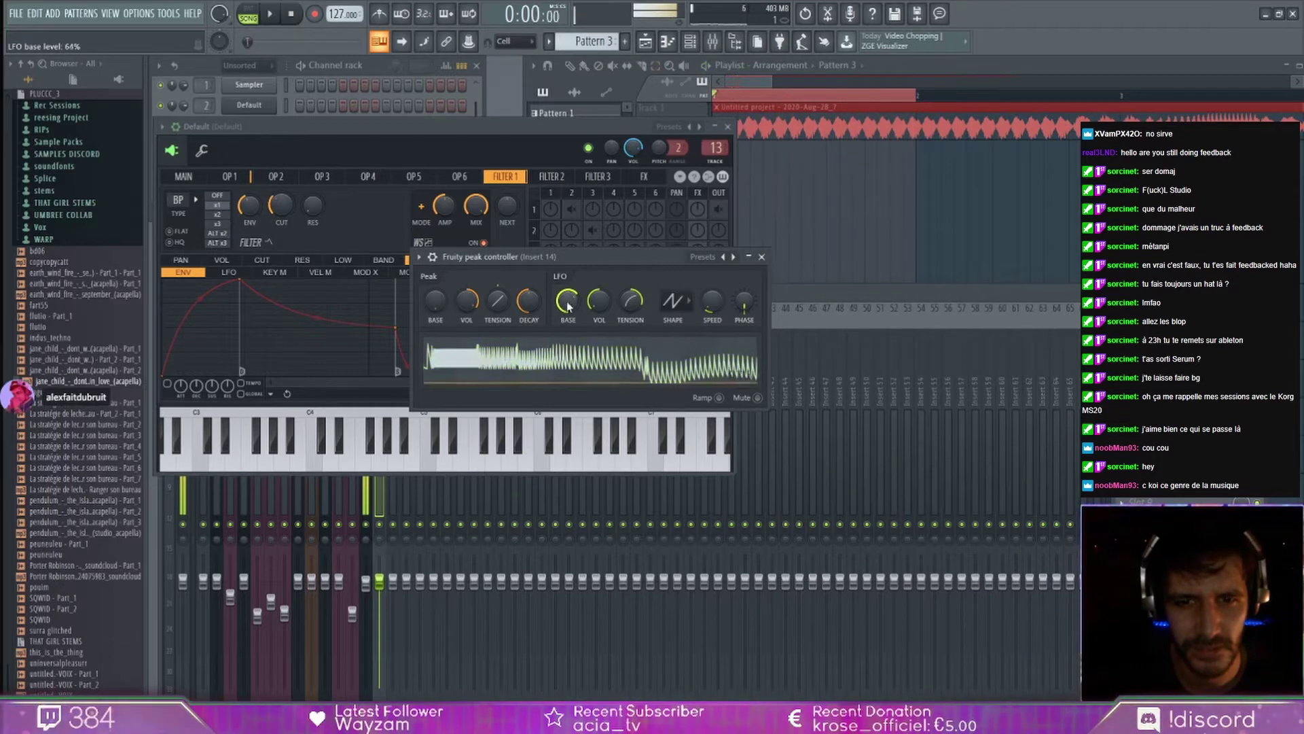
{"action": "key", "text": "space"}
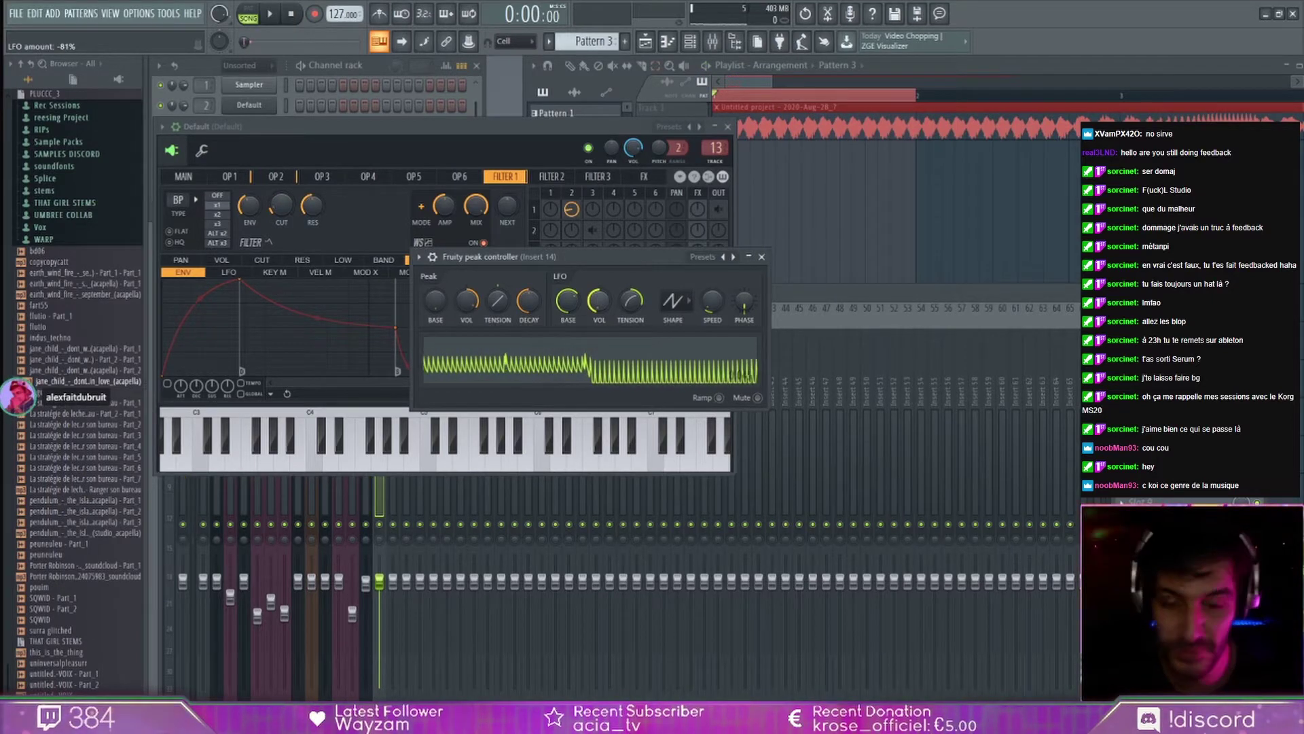
{"action": "key", "text": "space"}
Close the Fruity peak controller and bring up the mixer on the Sytrus channel's insert 13.
{"action": "left_click", "coordinate": [761, 256]}
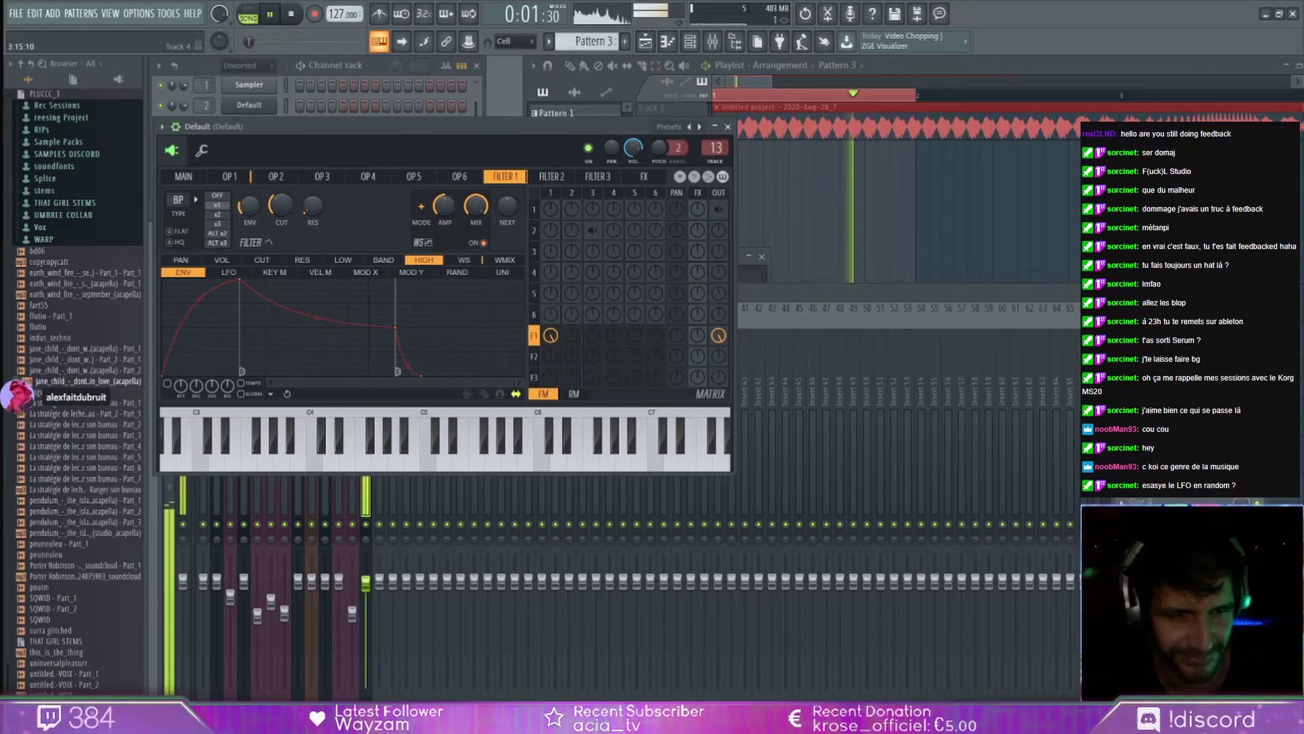
{"action": "key", "text": "F9"}
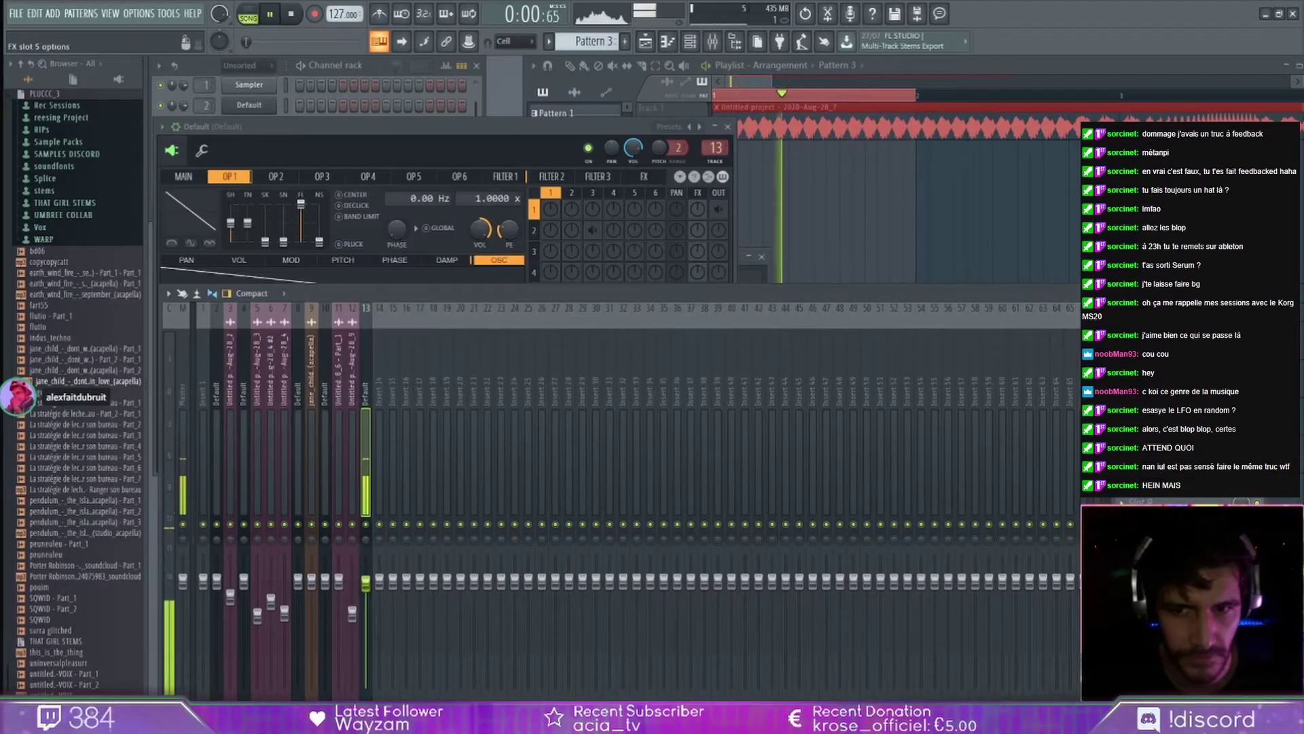
Load Maximus on the Sytrus channel's insert 13 and switch it to a different preset.
{"action": "left_click", "coordinate": [1122, 399]}
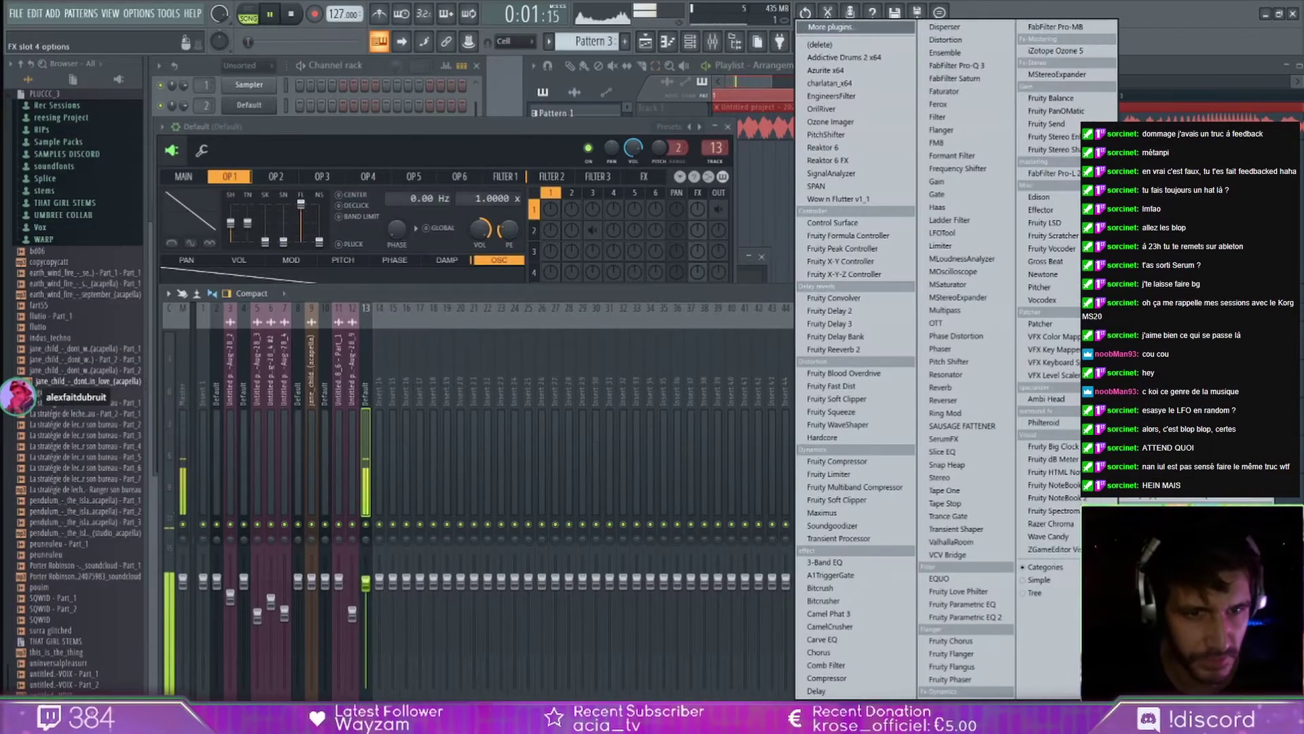
{"action": "left_click", "coordinate": [821, 513]}
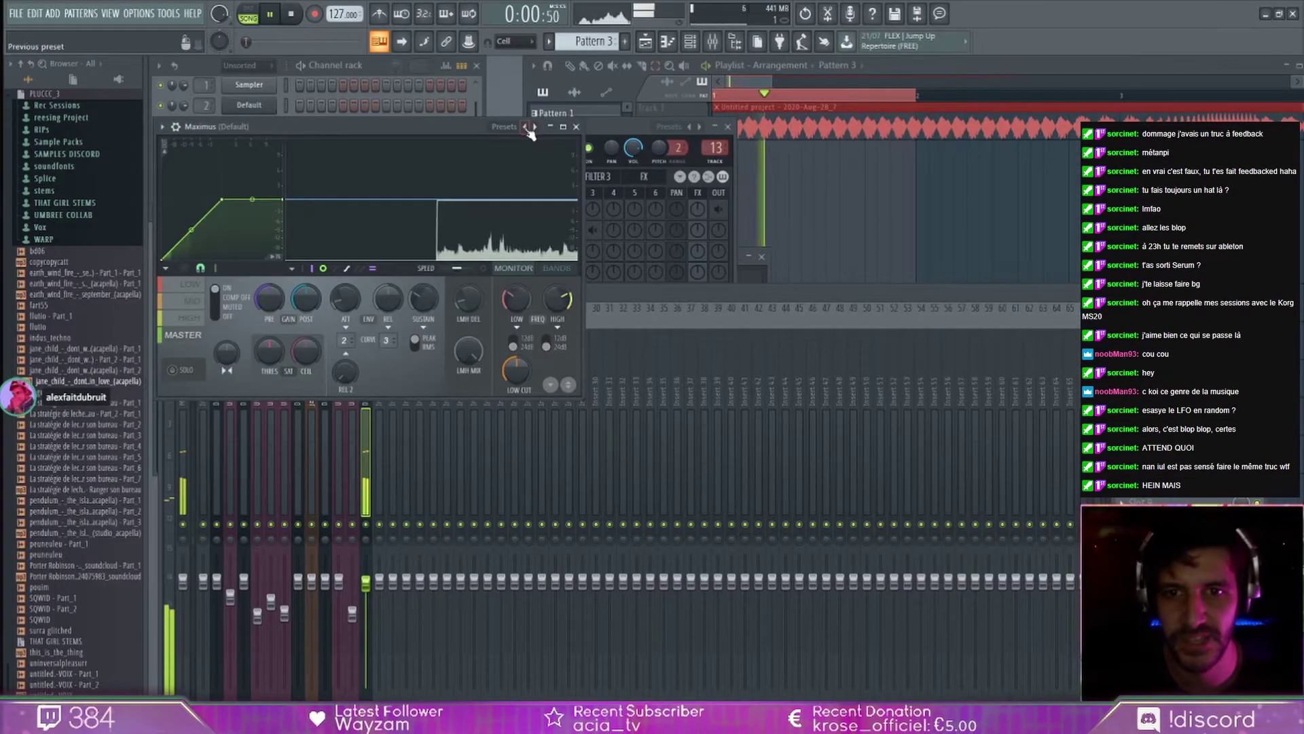
{"action": "left_click", "coordinate": [535, 128]}
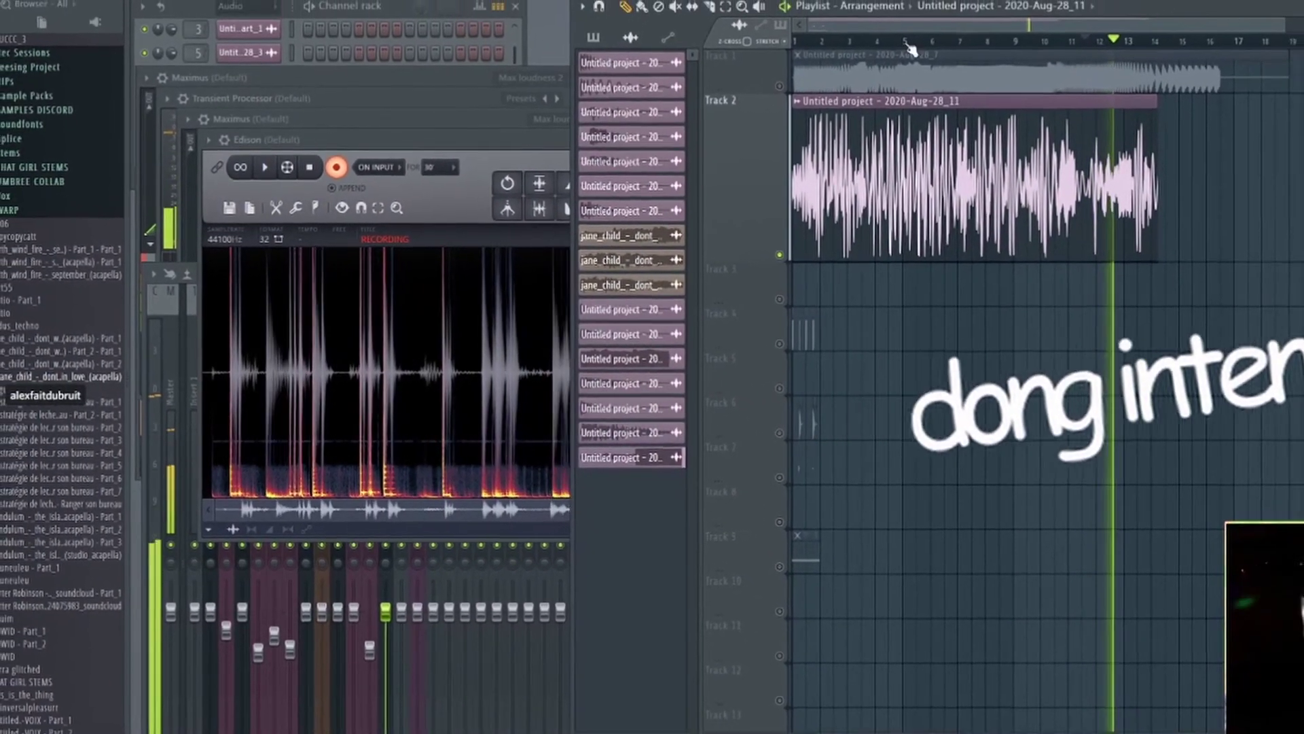
Audition the resampled Edison recording on Track 2 of the playlist, starting playback just before bar 5.
{"action": "left_click", "coordinate": [854, 4]}
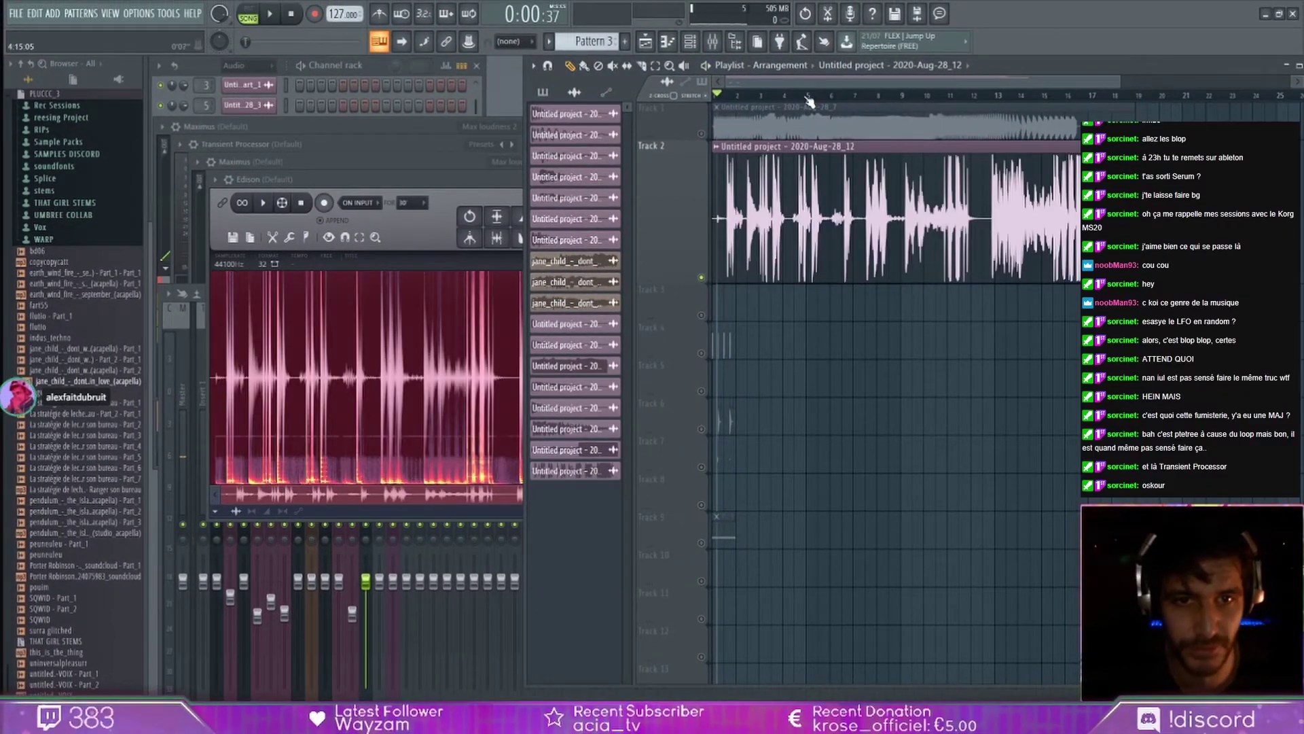
{"action": "scroll", "coordinate": [810, 100], "scroll_direction": "up", "scroll_amount": 4}
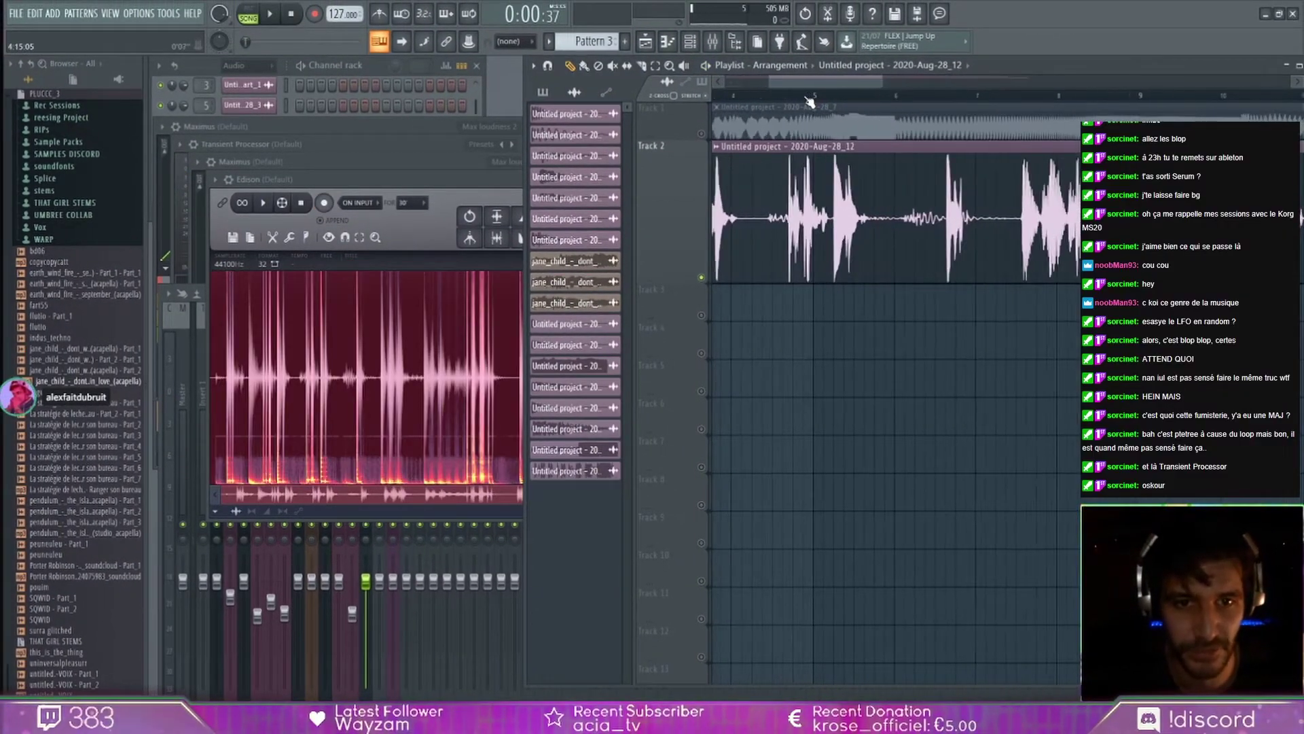
{"action": "left_click", "coordinate": [792, 102]}
{"action": "key", "text": "space"}
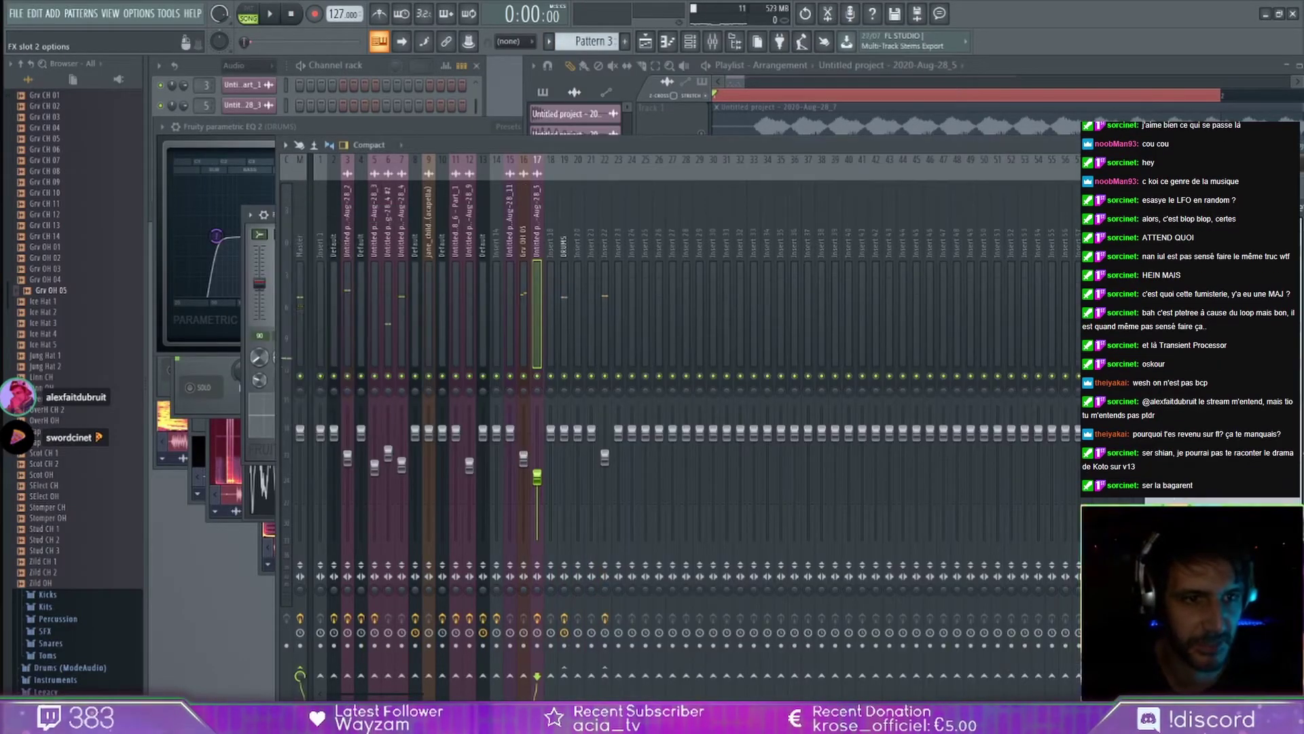
Load Fruity Parametric EQ 2 on insert 17 and turn band 1 into a high pass at about 62 Hz.
{"action": "mouse_move", "coordinate": [1182, 272]}
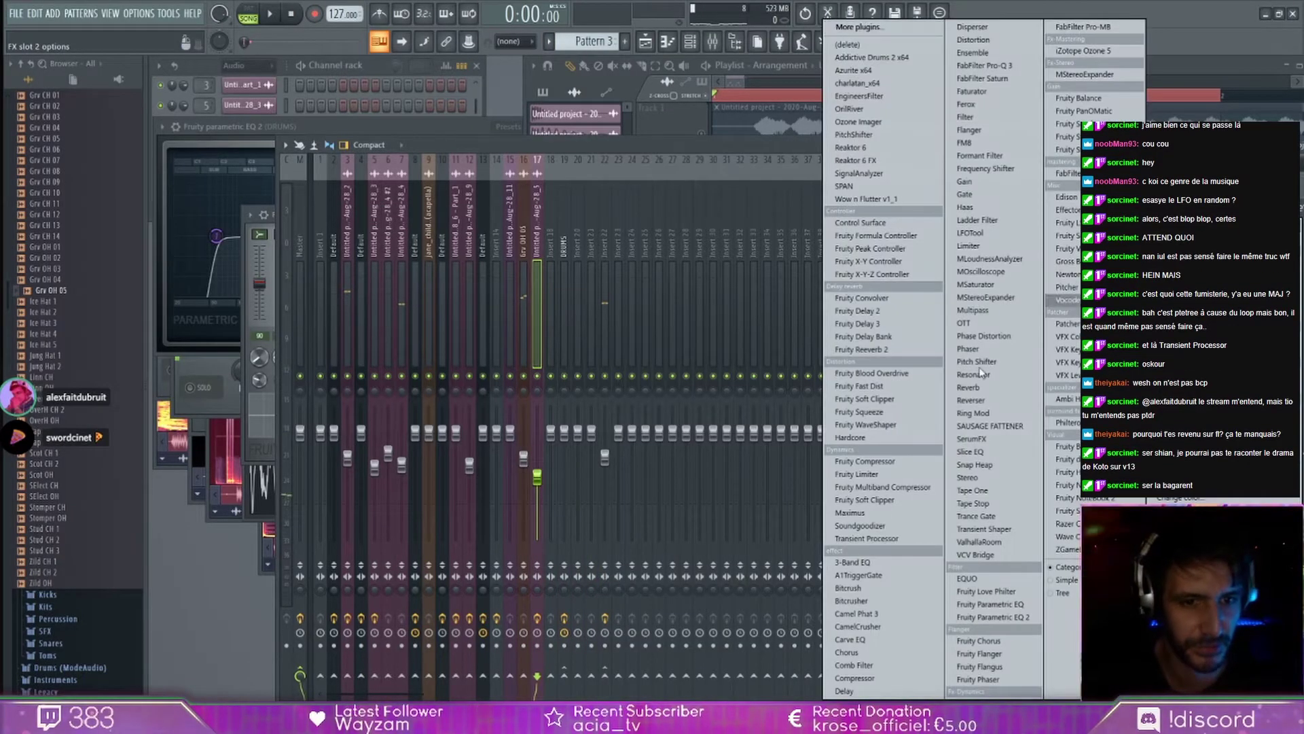
{"action": "left_click", "coordinate": [993, 617]}
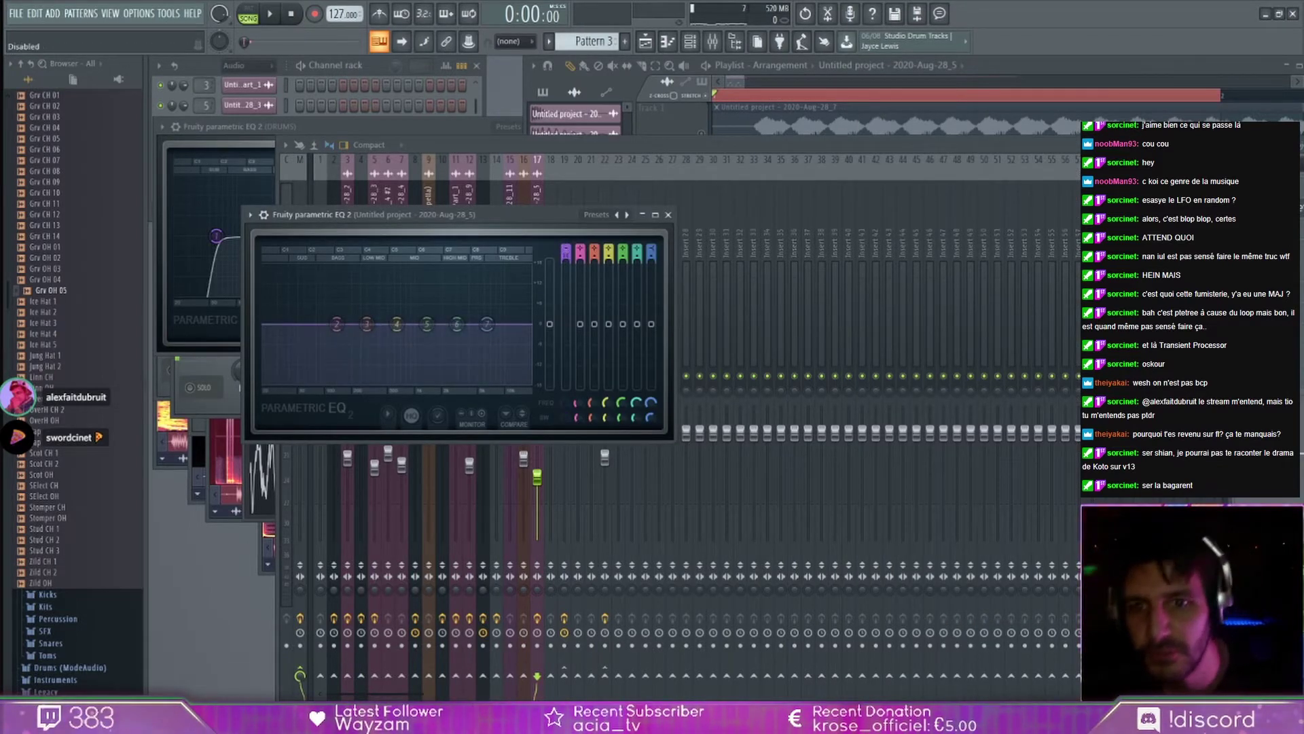
{"action": "scroll", "coordinate": [563, 417], "scroll_direction": "up", "scroll_amount": 1}
{"action": "scroll", "coordinate": [563, 417], "scroll_direction": "up", "scroll_amount": 1}
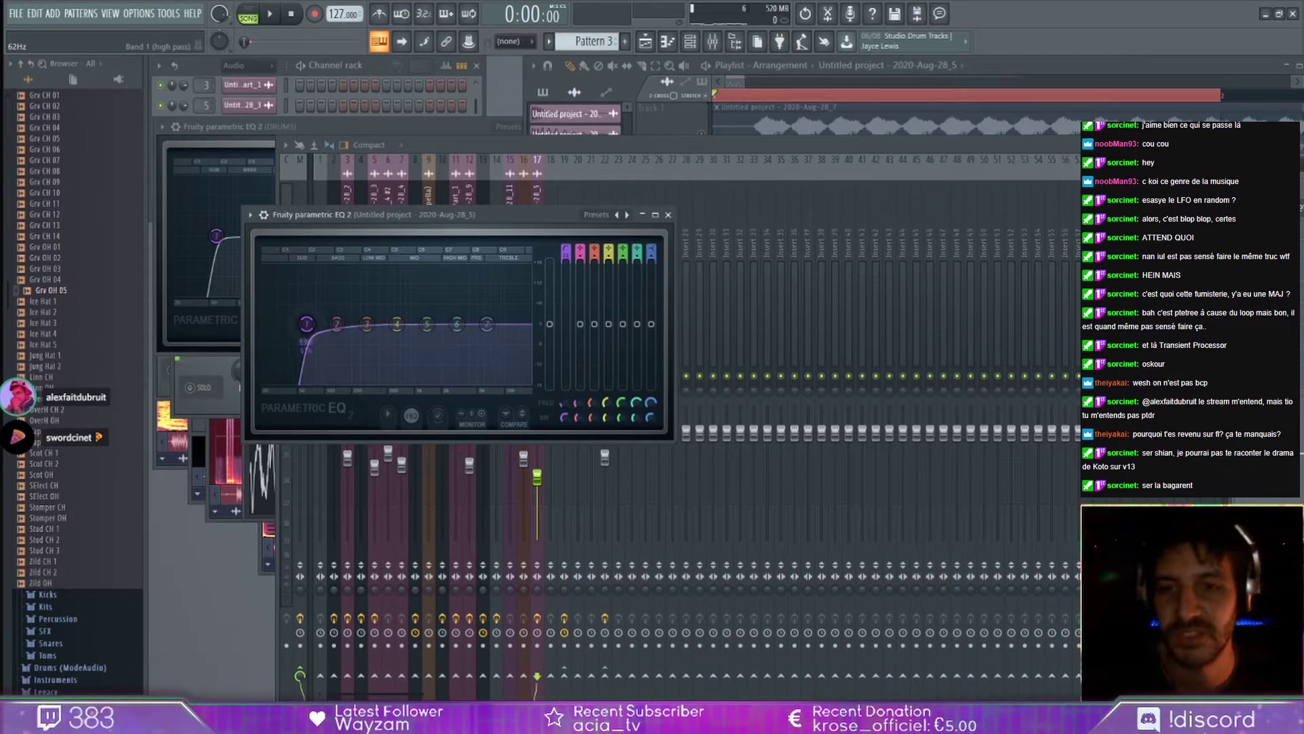
{"action": "left_click", "coordinate": [1016, 148]}
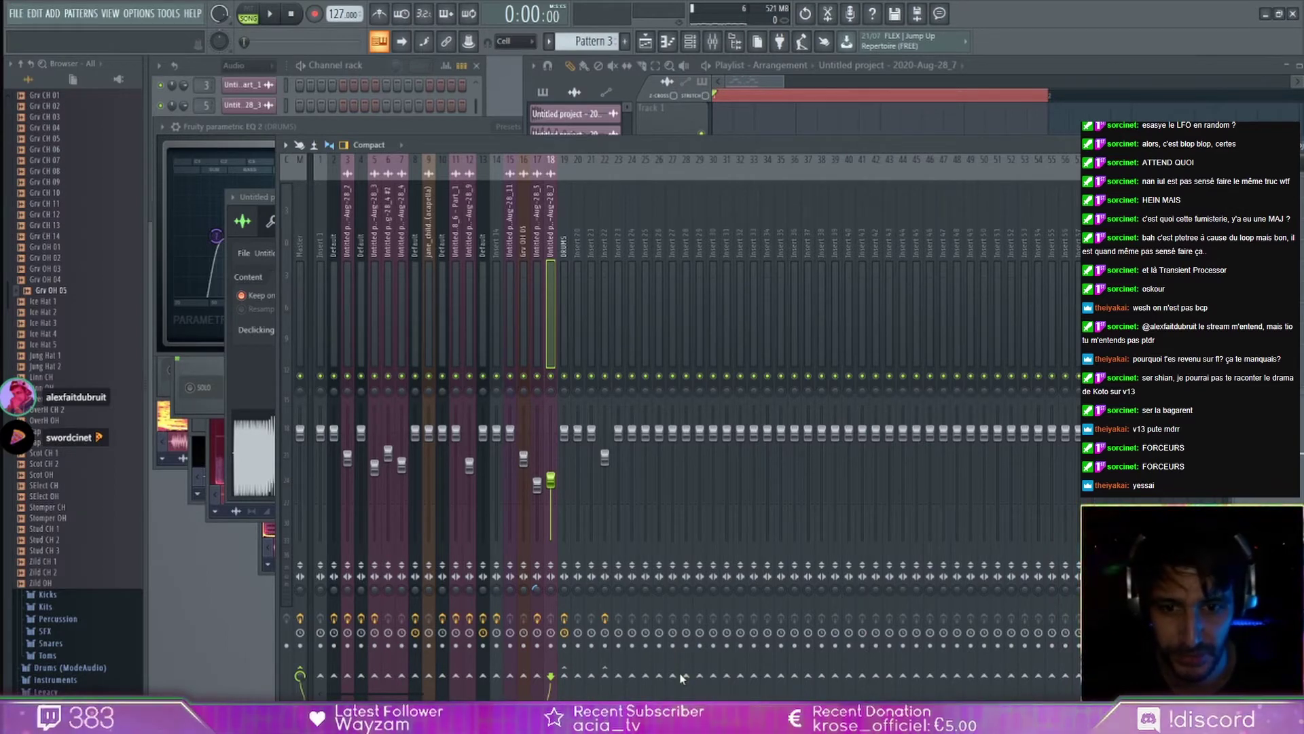
Rename mixer insert 26 as SIDECHAIN and load Fruity Parametric EQ 2 on it.
{"action": "right_click", "coordinate": [668, 247]}
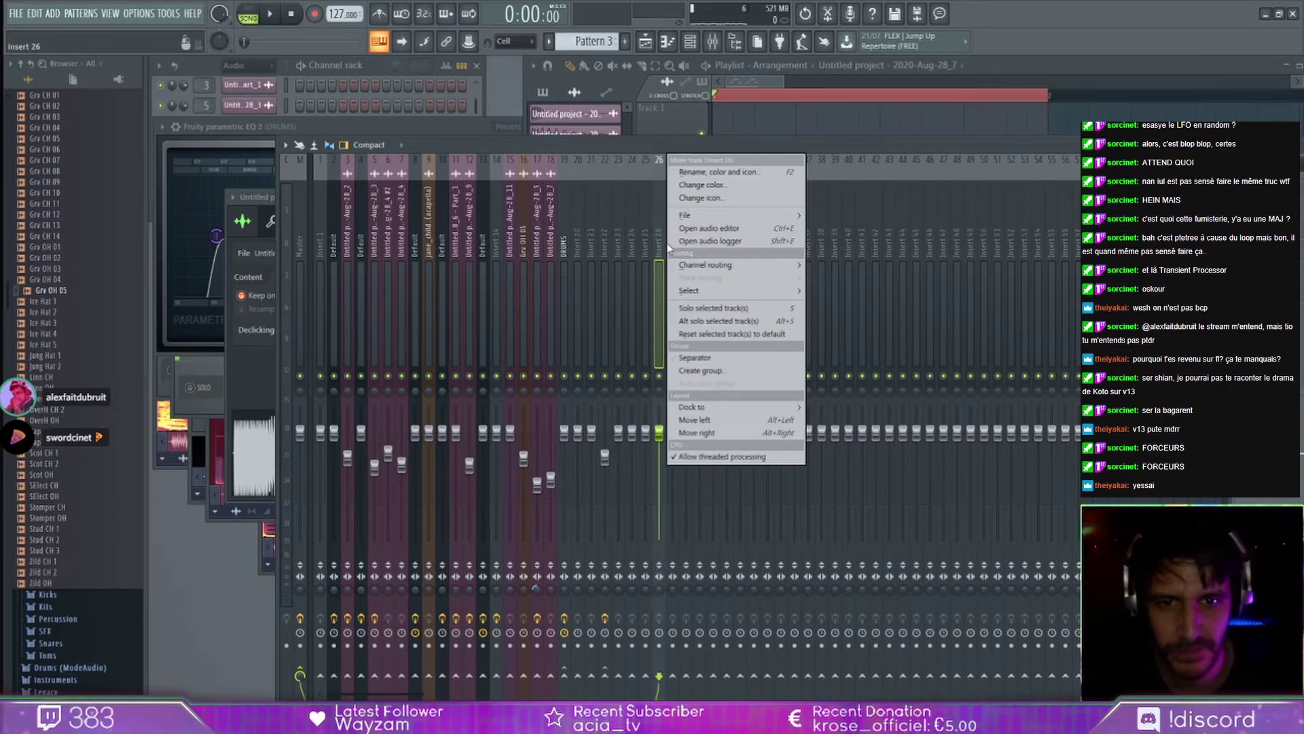
{"action": "left_click", "coordinate": [724, 176]}
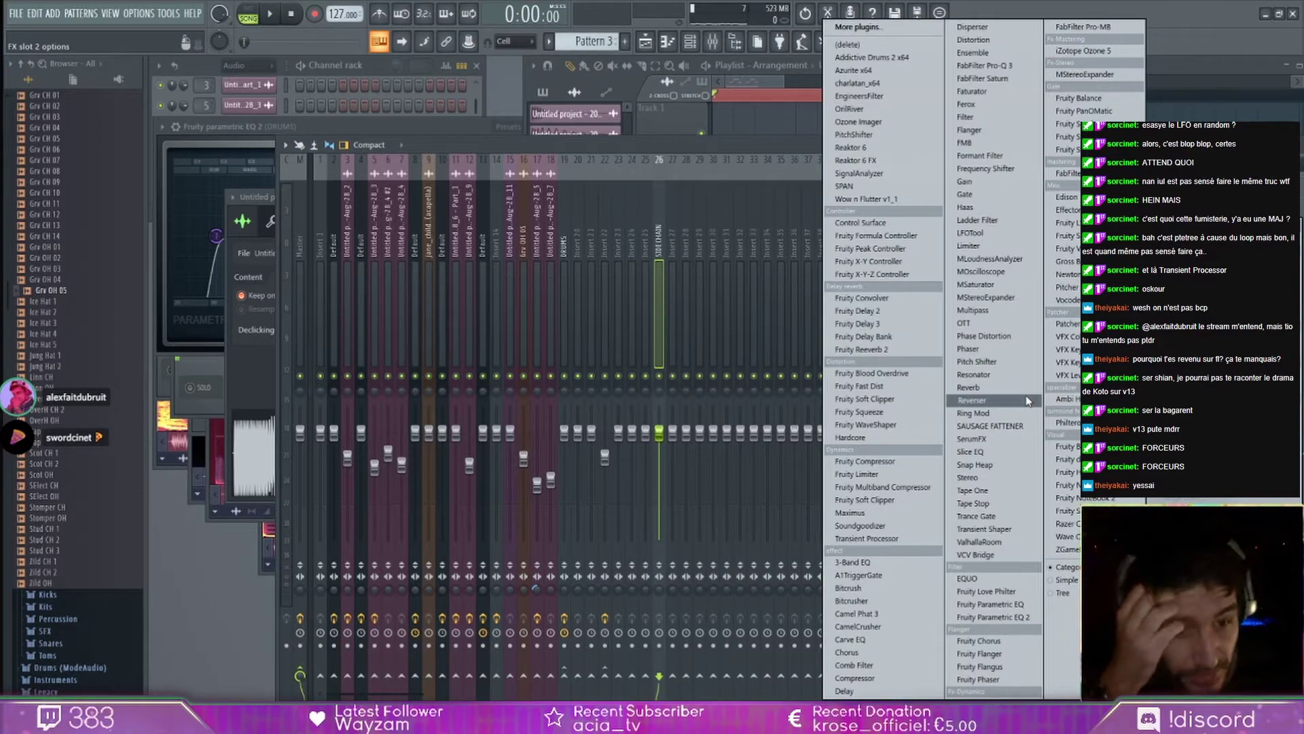
{"action": "left_click", "coordinate": [981, 616]}
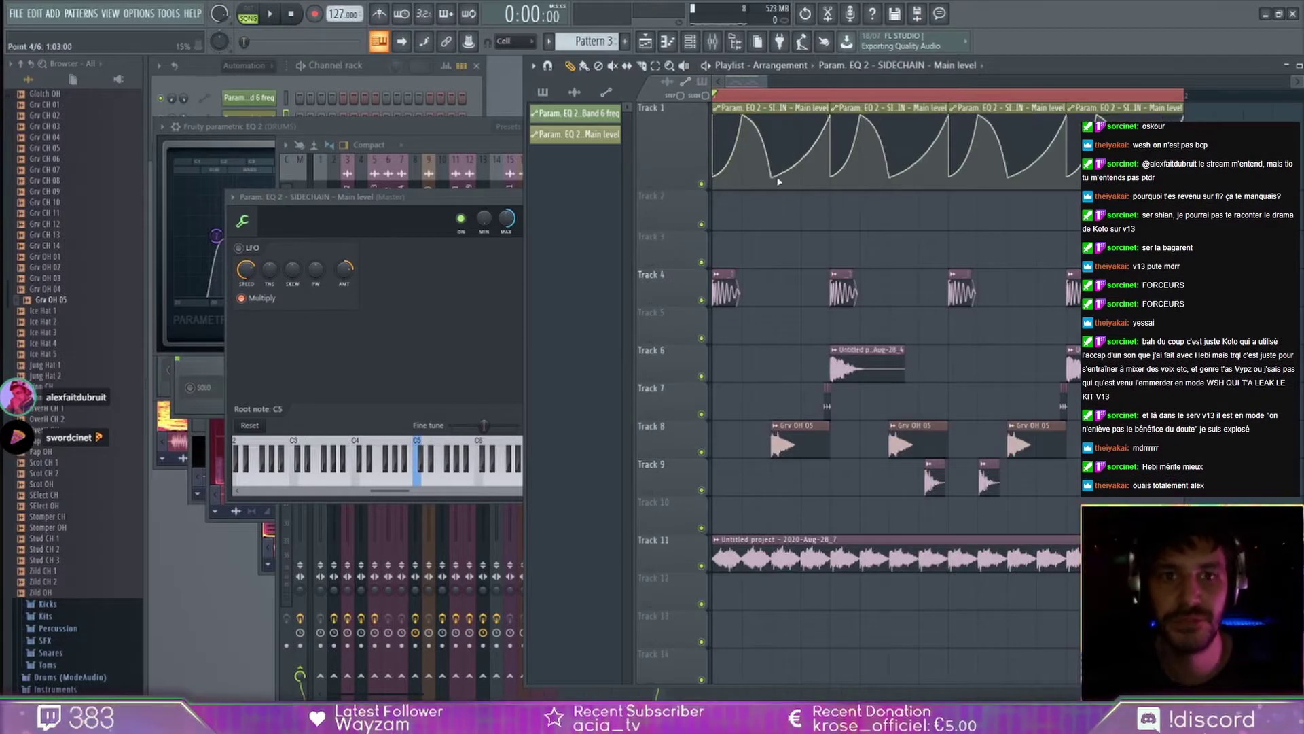
Undo the last automation point edits in the SIDECHAIN main level clip and set the snap to 1/2 step.
{"action": "key", "text": "ctrl+z"}
{"action": "key", "text": "ctrl+z"}
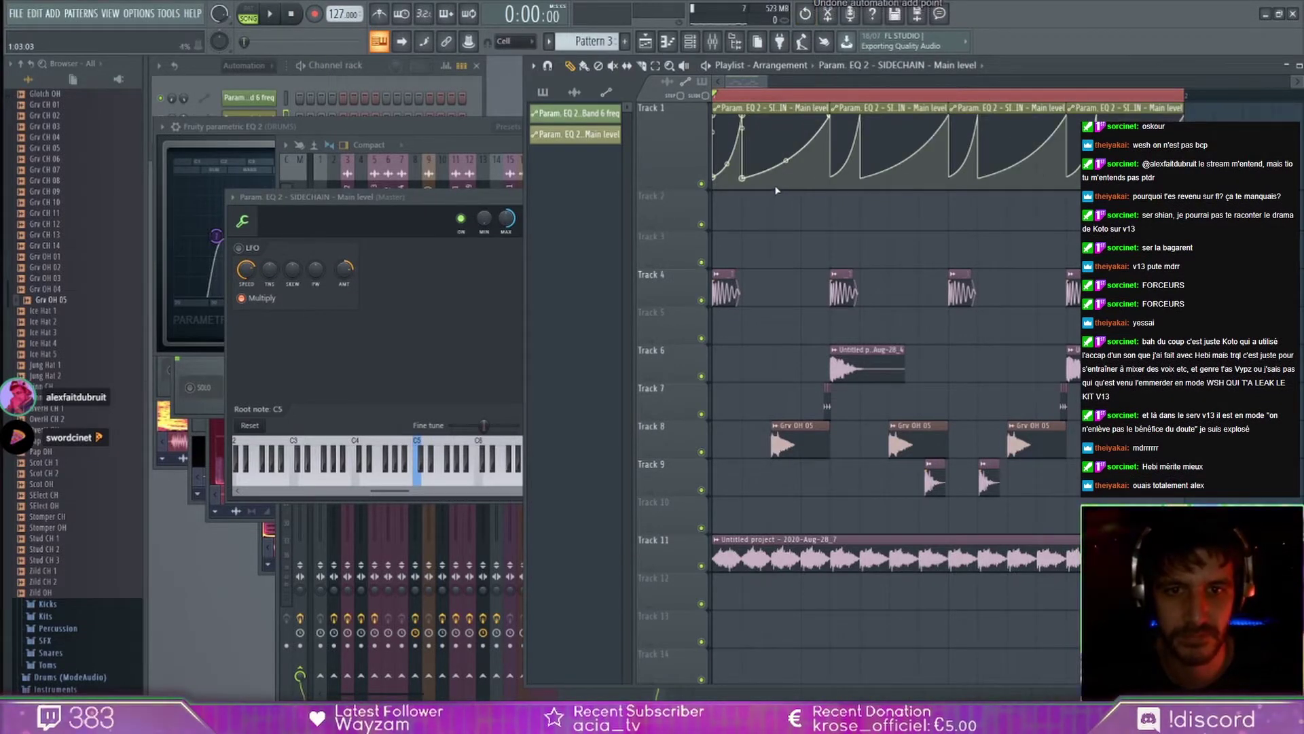
{"action": "left_click", "coordinate": [515, 41]}
{"action": "left_click", "coordinate": [533, 134]}
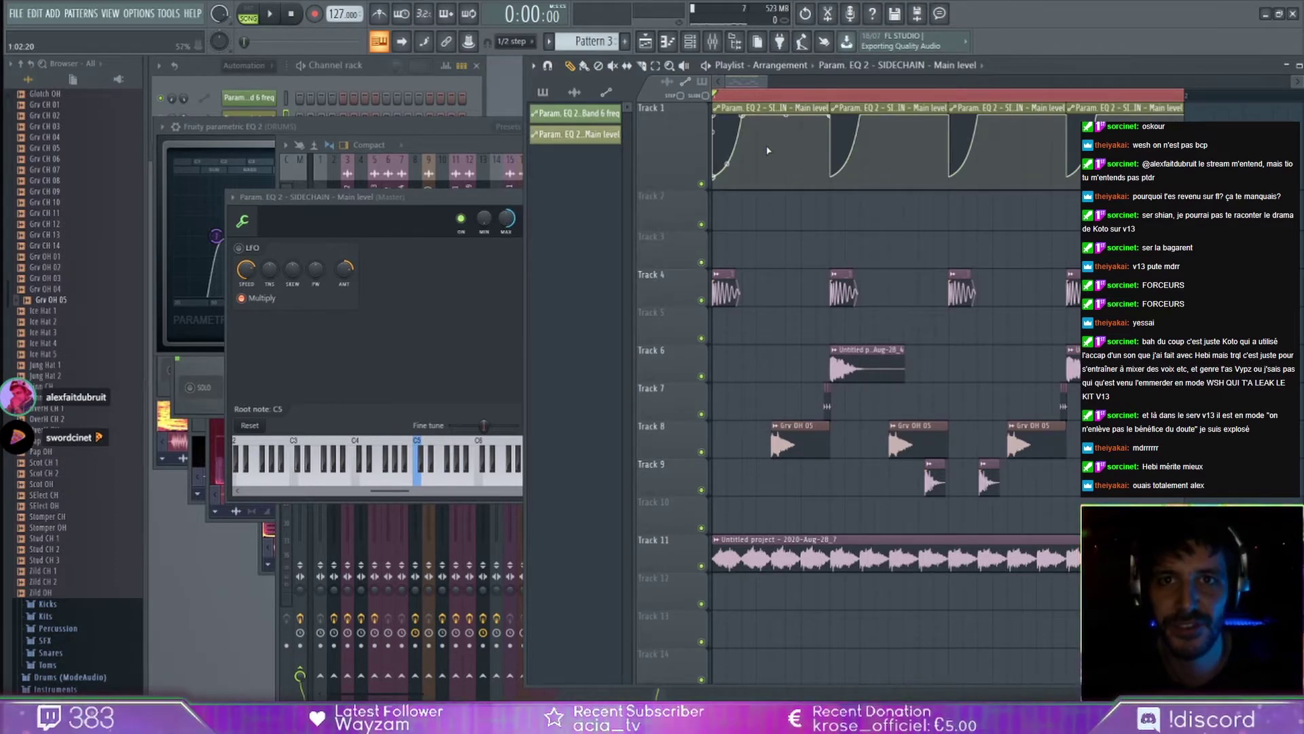
Delete the extra dip point in the SIDECHAIN main level automation and bend its rising curve, auditioning the result.
{"action": "right_click", "coordinate": [742, 165]}
{"action": "left_click_drag", "start_coordinate": [734, 144], "coordinate": [734, 150]}
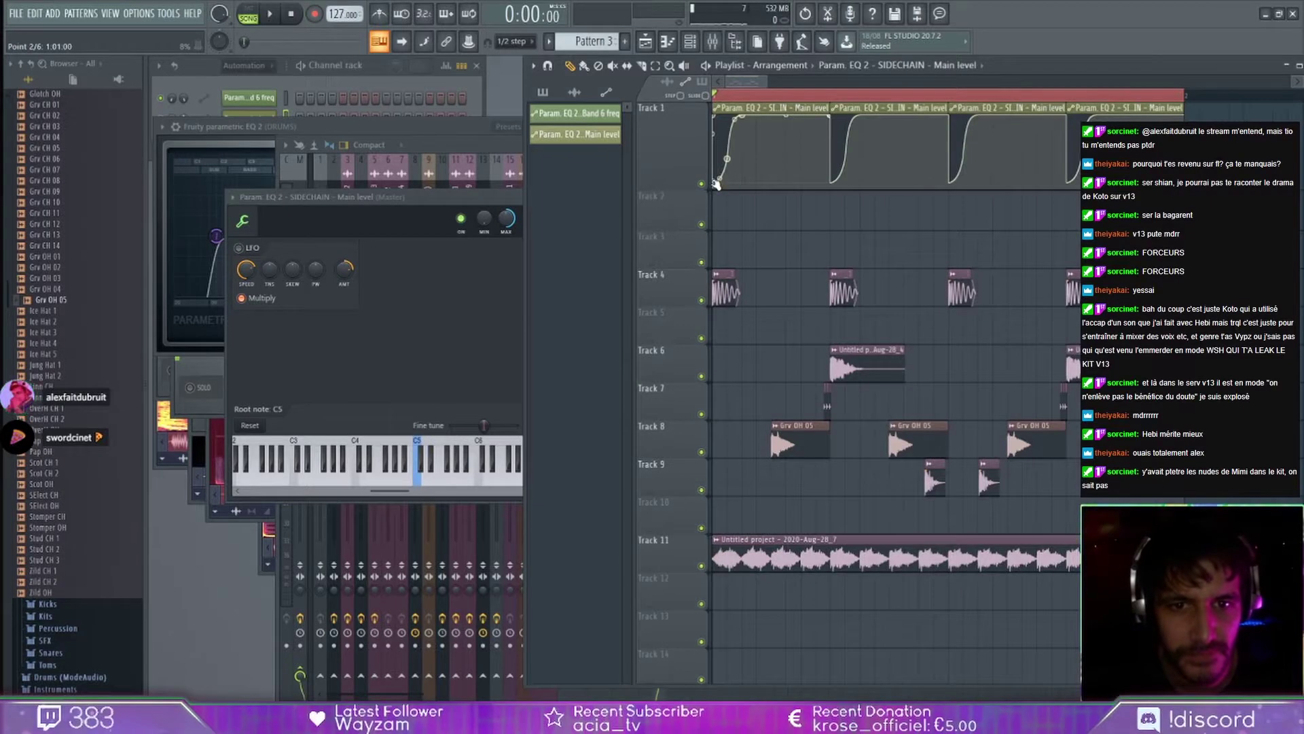
{"action": "key", "text": "space"}
{"action": "key", "text": "space"}
Link the main level of the SIDECHAIN insert's Fruity Parametric EQ 2 to a controller.
{"action": "key", "text": "F9"}
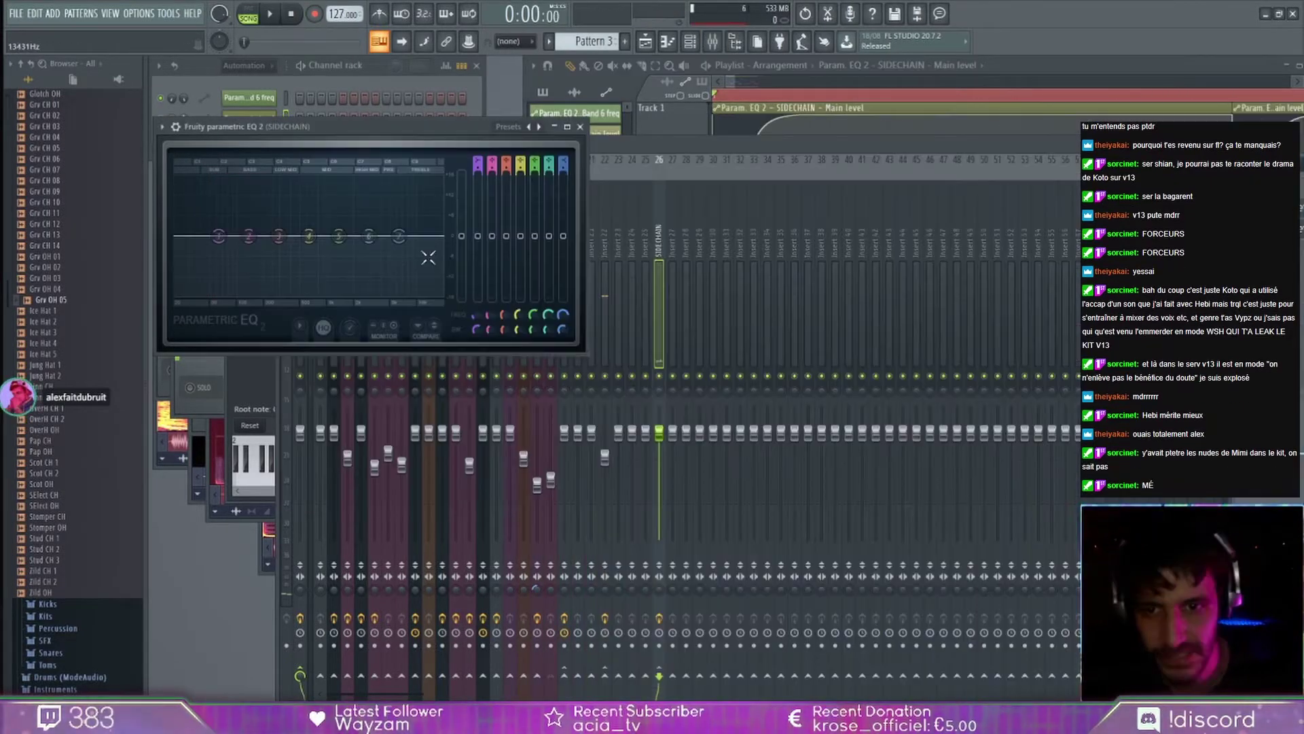
{"action": "right_click", "coordinate": [461, 241]}
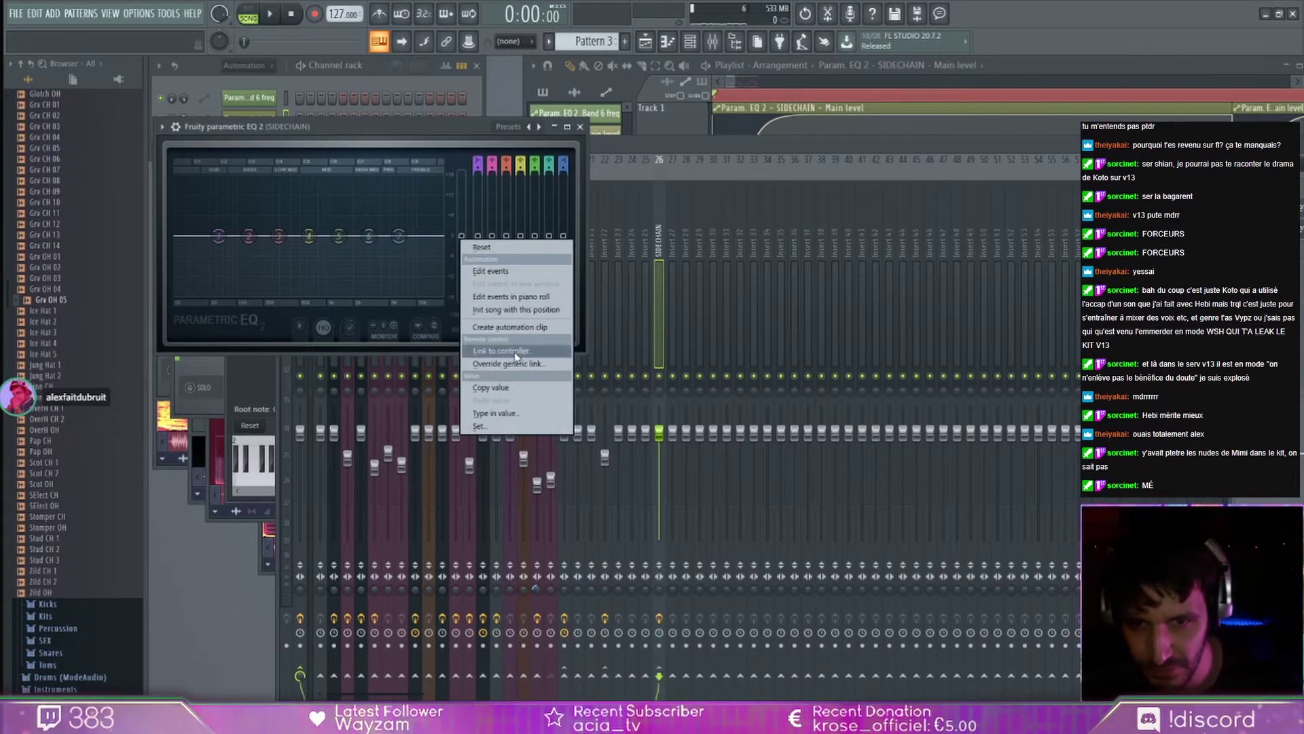
{"action": "left_click", "coordinate": [501, 351]}
{"action": "left_click", "coordinate": [651, 328]}
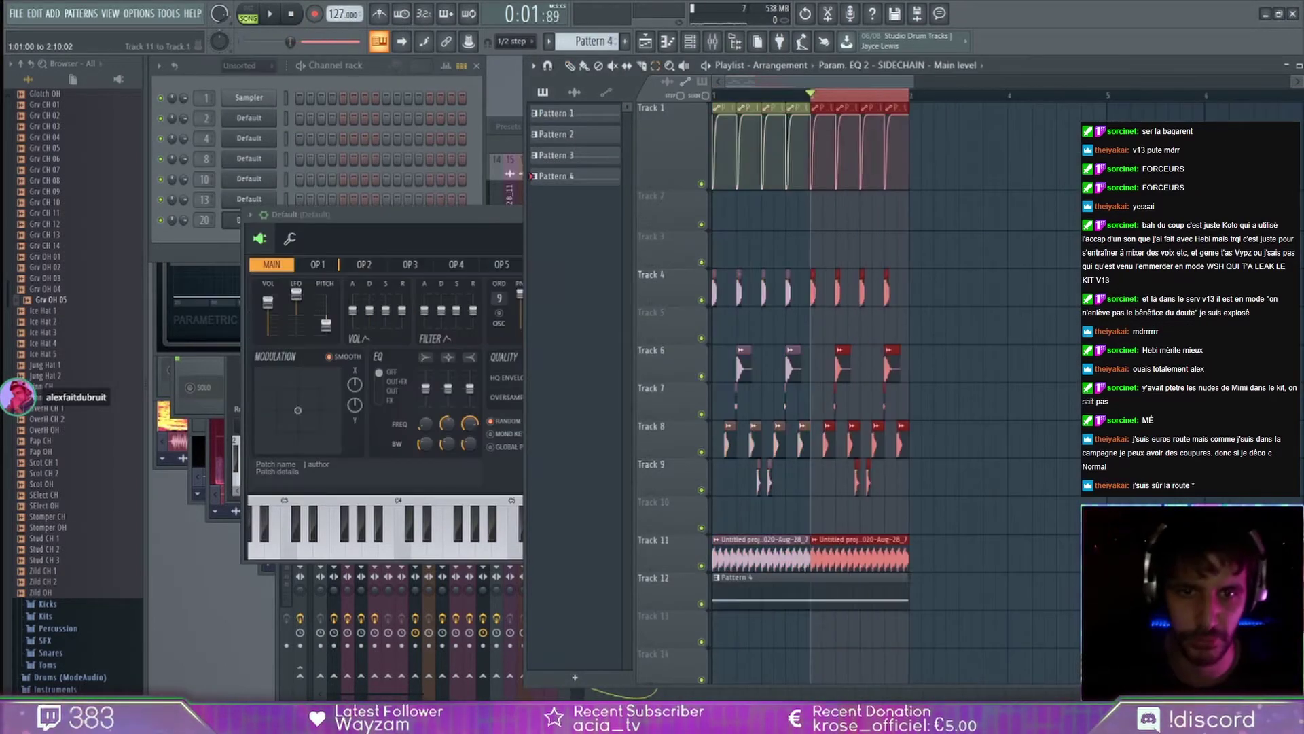
Select the Pattern 4 clip on Track 12 of the playlist and add a 3x Osc instrument channel for Pattern 6.
{"action": "left_click_drag", "start_coordinate": [965, 598], "coordinate": [758, 586]}
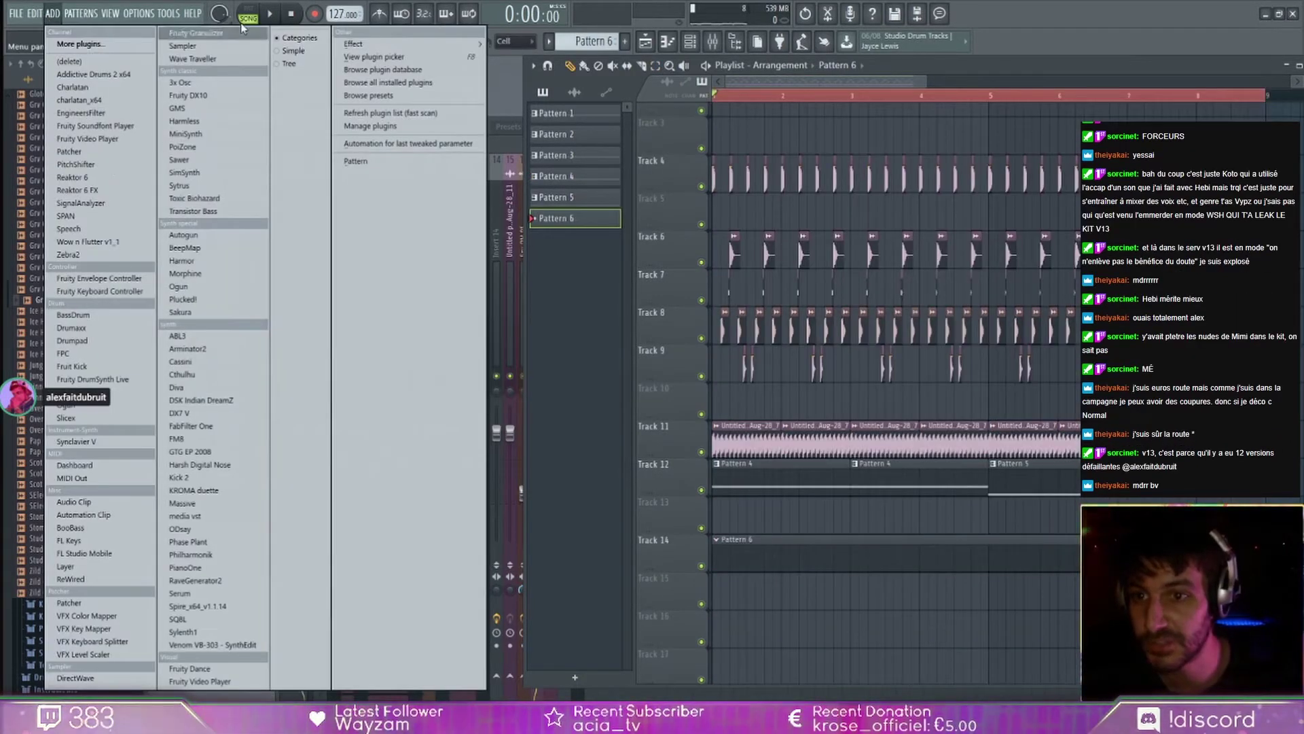
{"action": "left_click", "coordinate": [181, 83]}
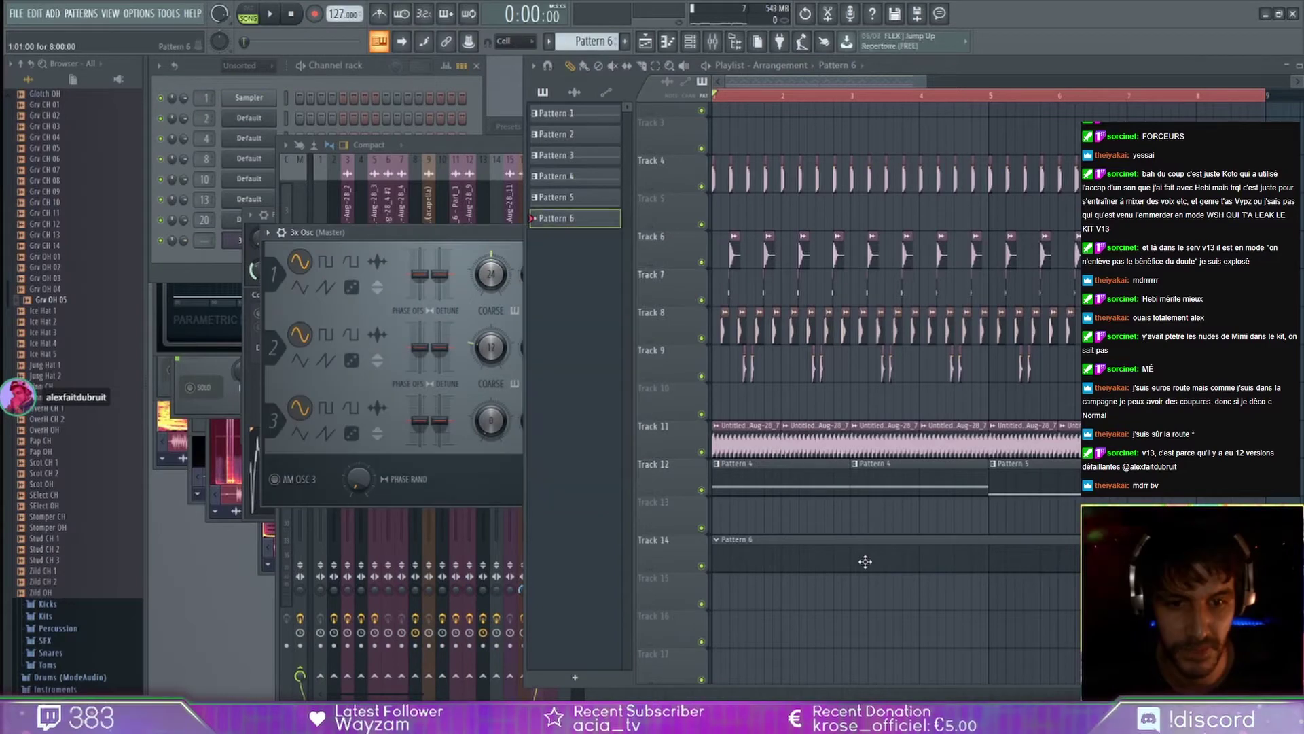
Place a repeating arpeggio of short E2, B2 and G3 notes in the 3x Osc piano roll during playback.
{"action": "key", "text": "F7"}
{"action": "key", "text": "space"}
{"action": "left_click", "coordinate": [735, 410]}
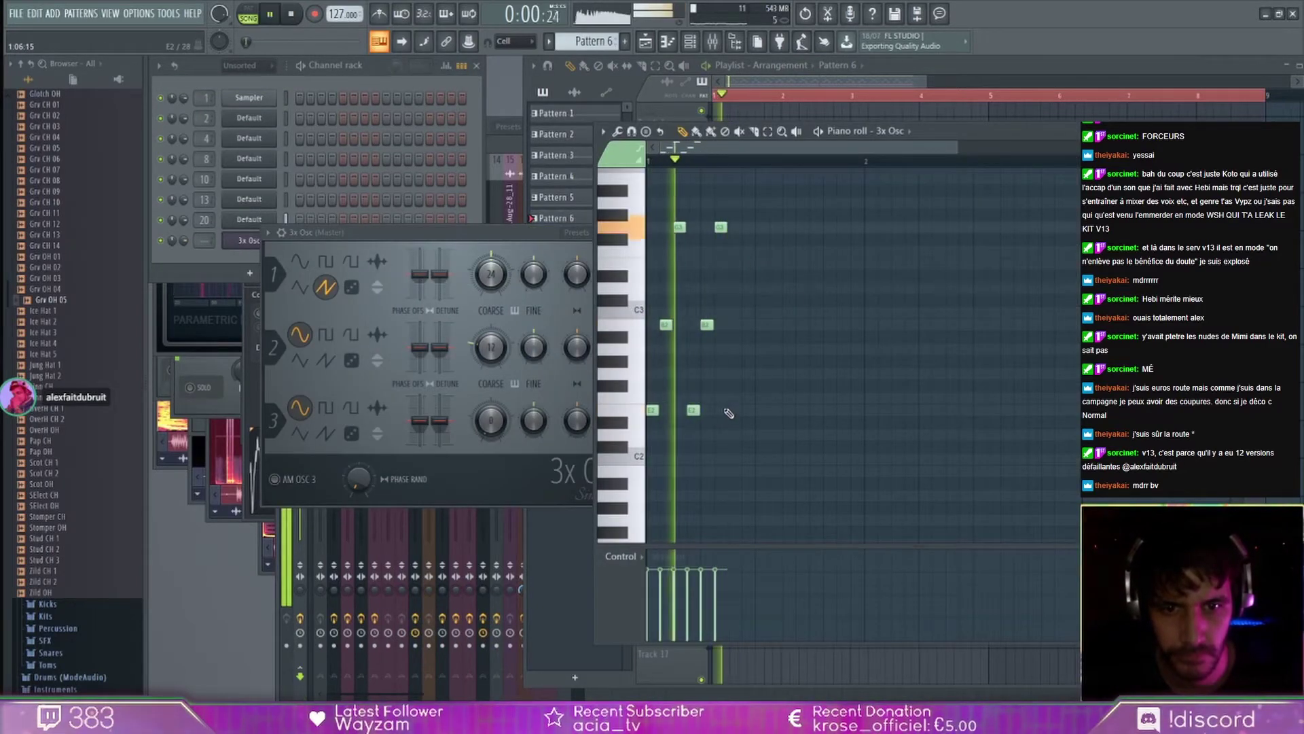
{"action": "left_click", "coordinate": [748, 324]}
{"action": "left_click", "coordinate": [761, 226]}
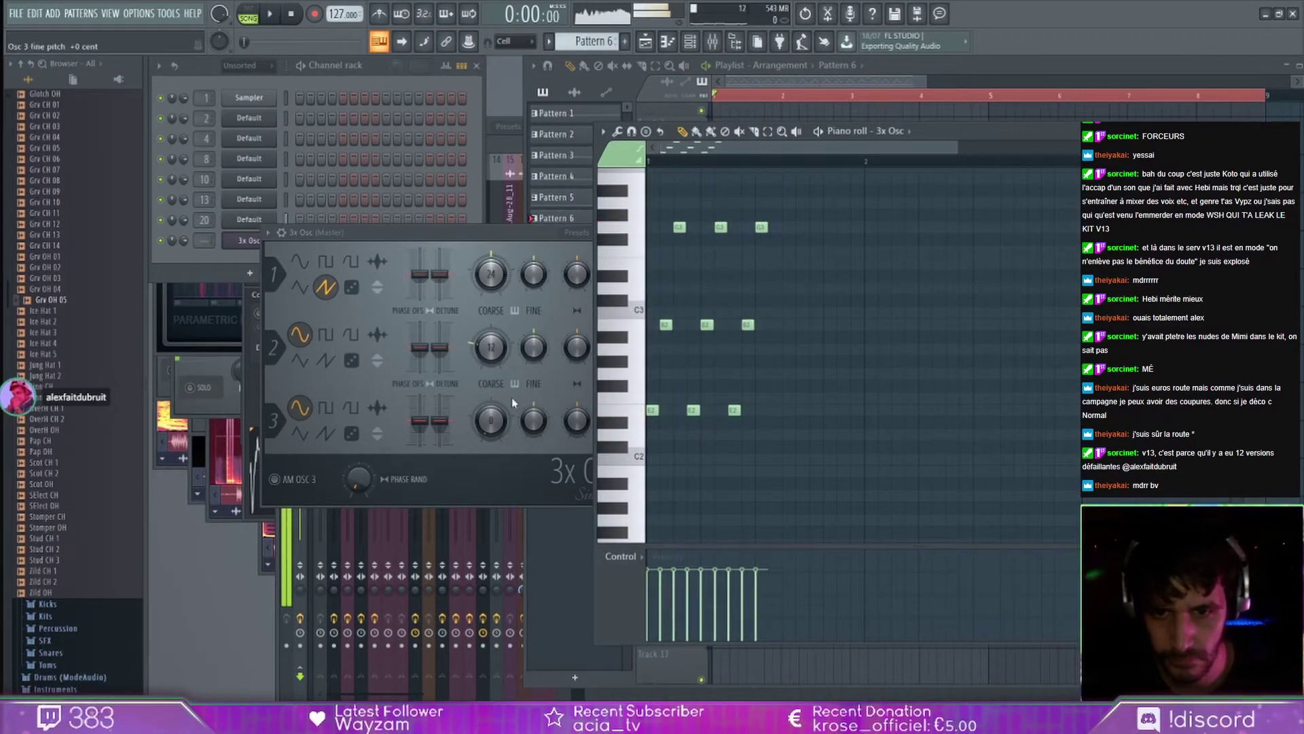
{"action": "left_click", "coordinate": [373, 449]}
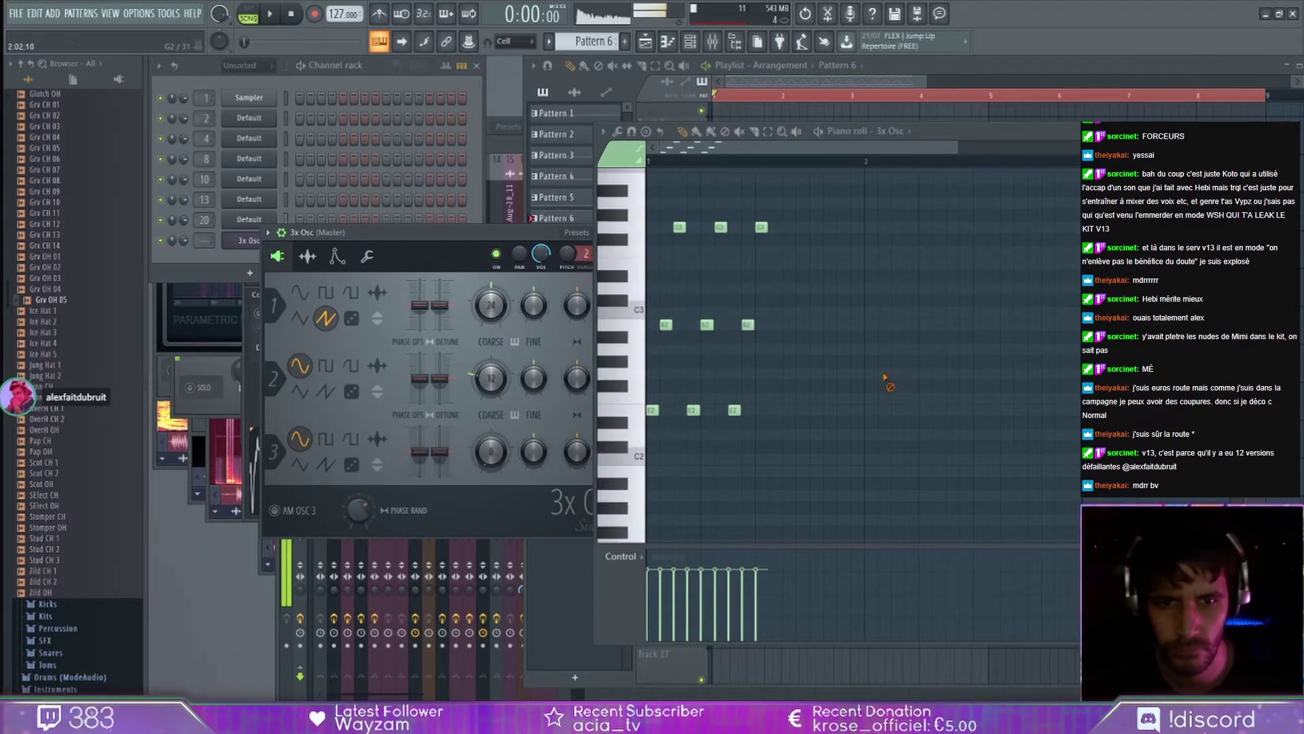
Load Fruity Parametric EQ 2 on the Linn Ride insert, cutting the lows and dipping band 5 at about 3154 Hz.
{"action": "key", "text": "F9"}
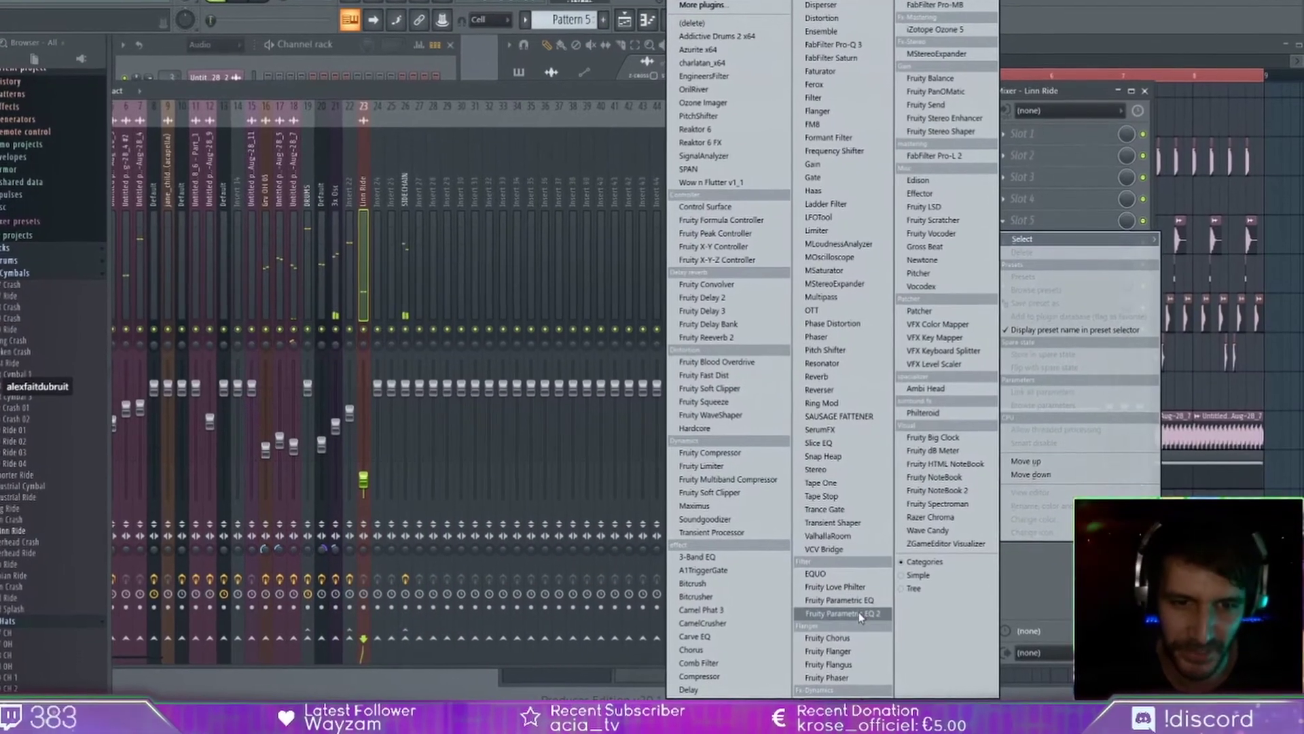
{"action": "left_click", "coordinate": [859, 612]}
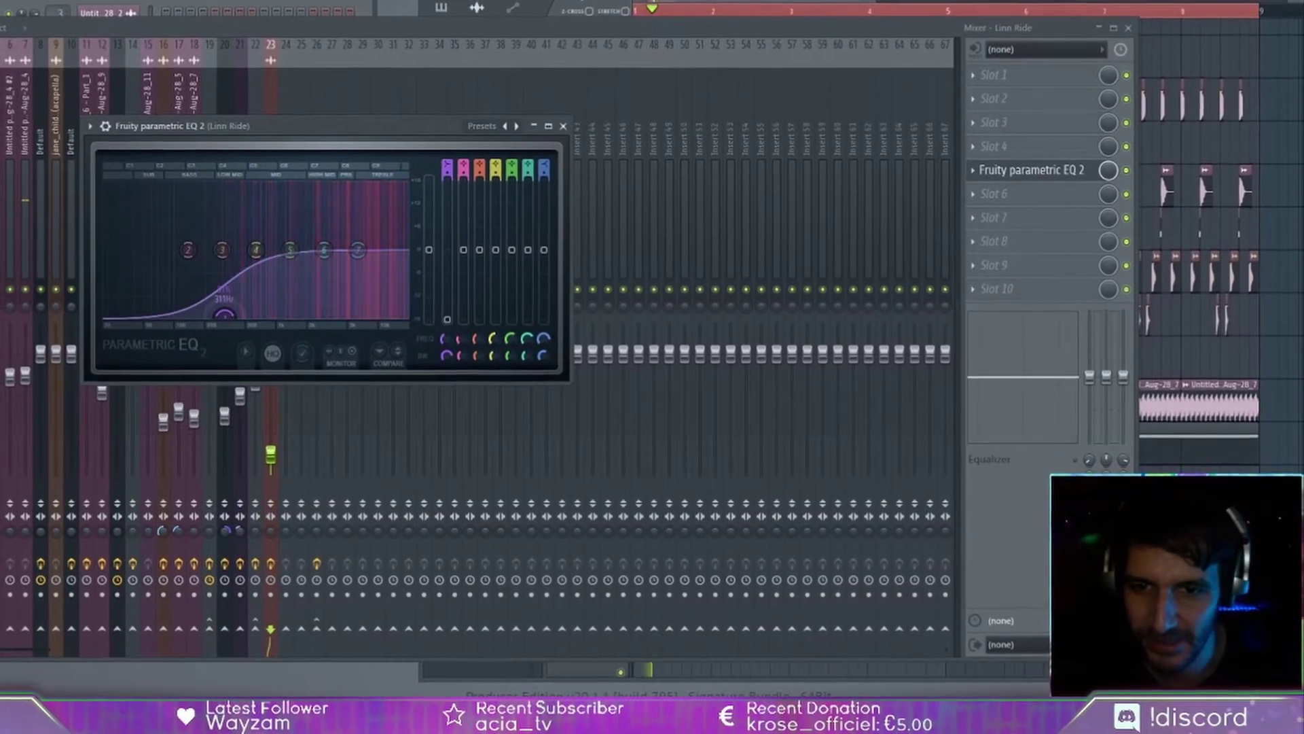
{"action": "left_click_drag", "start_coordinate": [290, 250], "coordinate": [327, 273]}
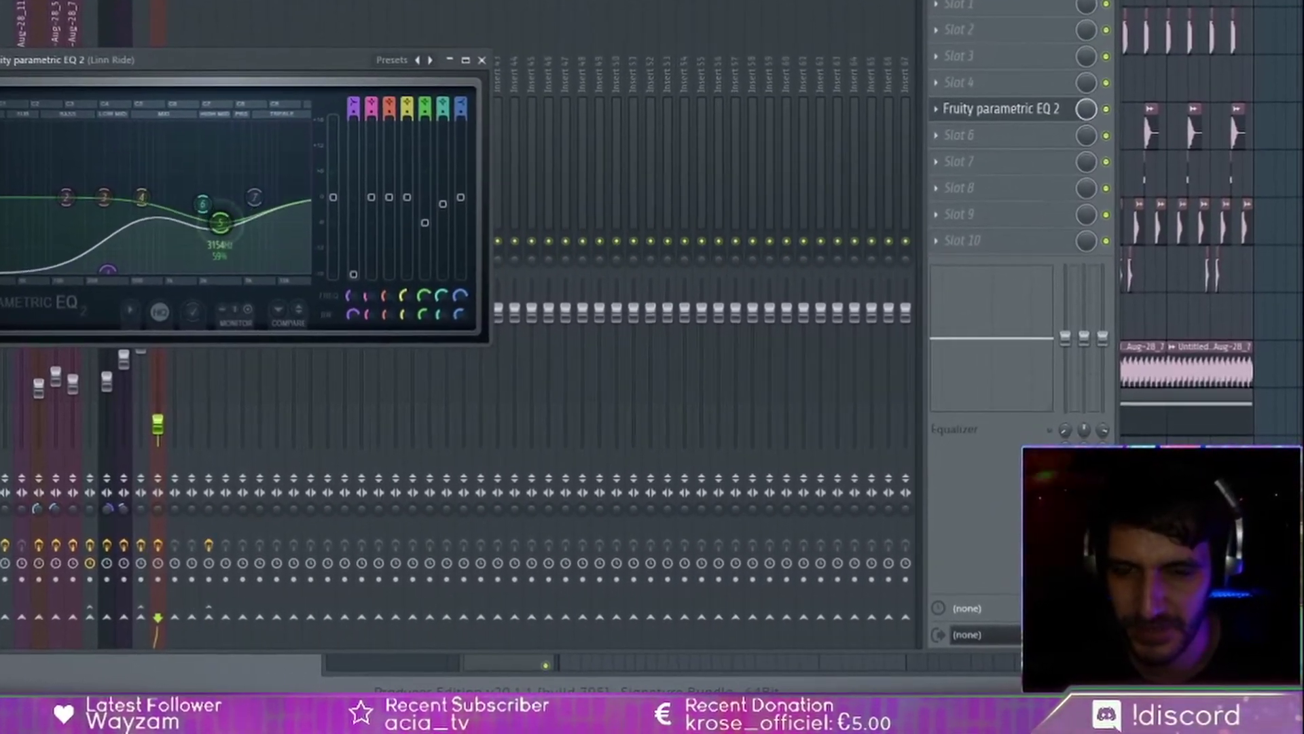
{"action": "key", "text": "space"}
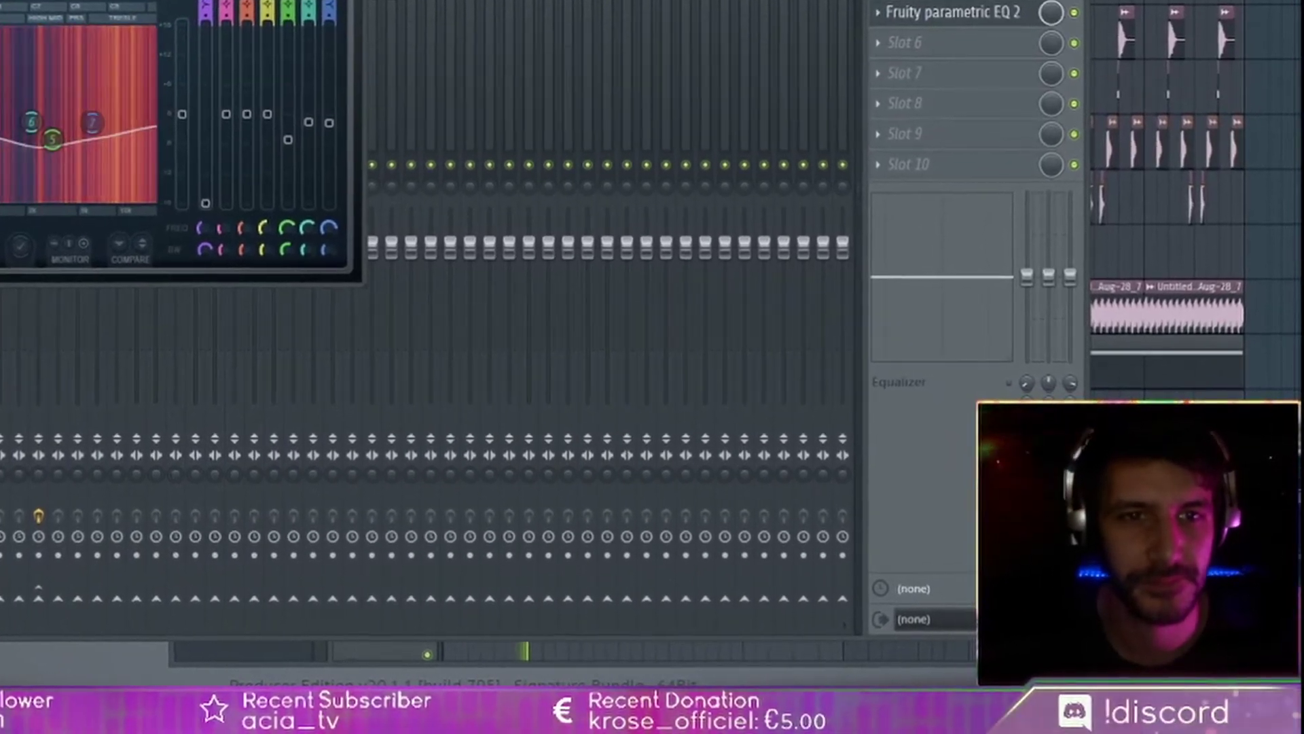
{"action": "left_click", "coordinate": [382, 2]}
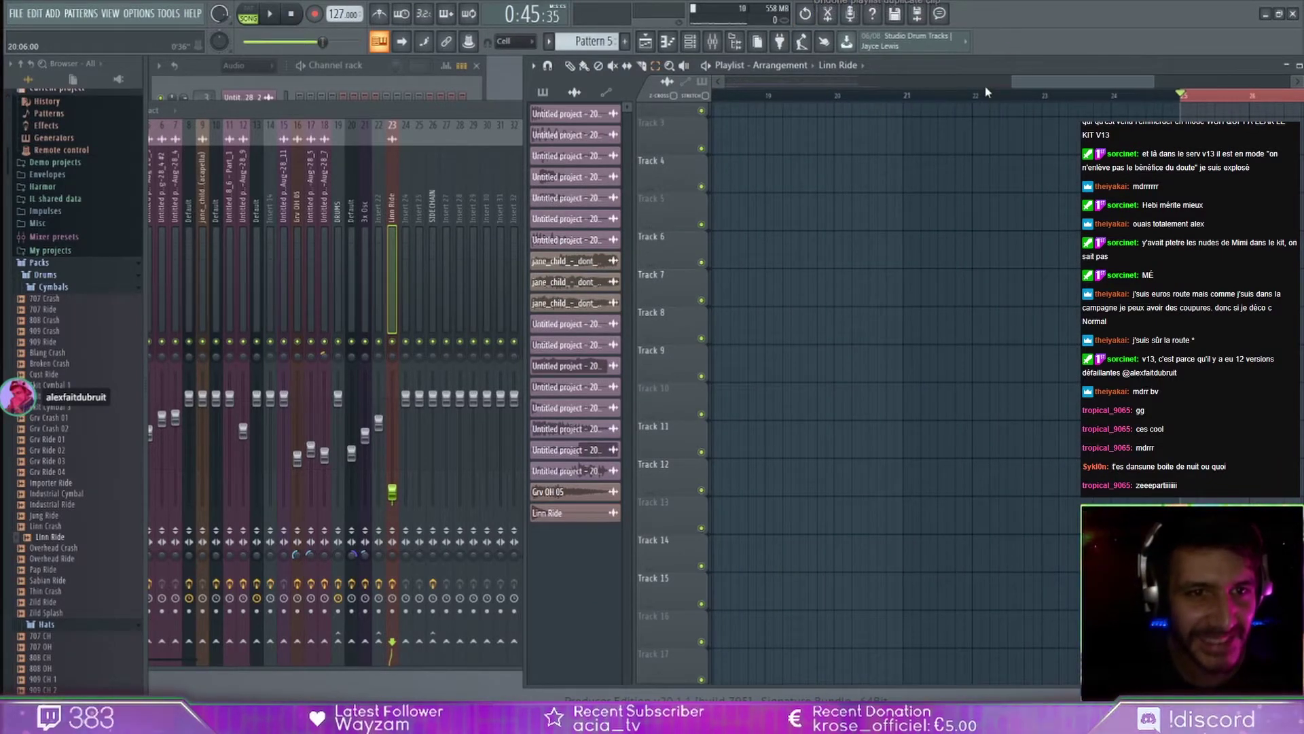
Select the Linn Ride copies at bars 9 and 17 on Track 15 of the playlist.
{"action": "scroll", "coordinate": [986, 92], "scroll_direction": "down", "scroll_amount": 5}
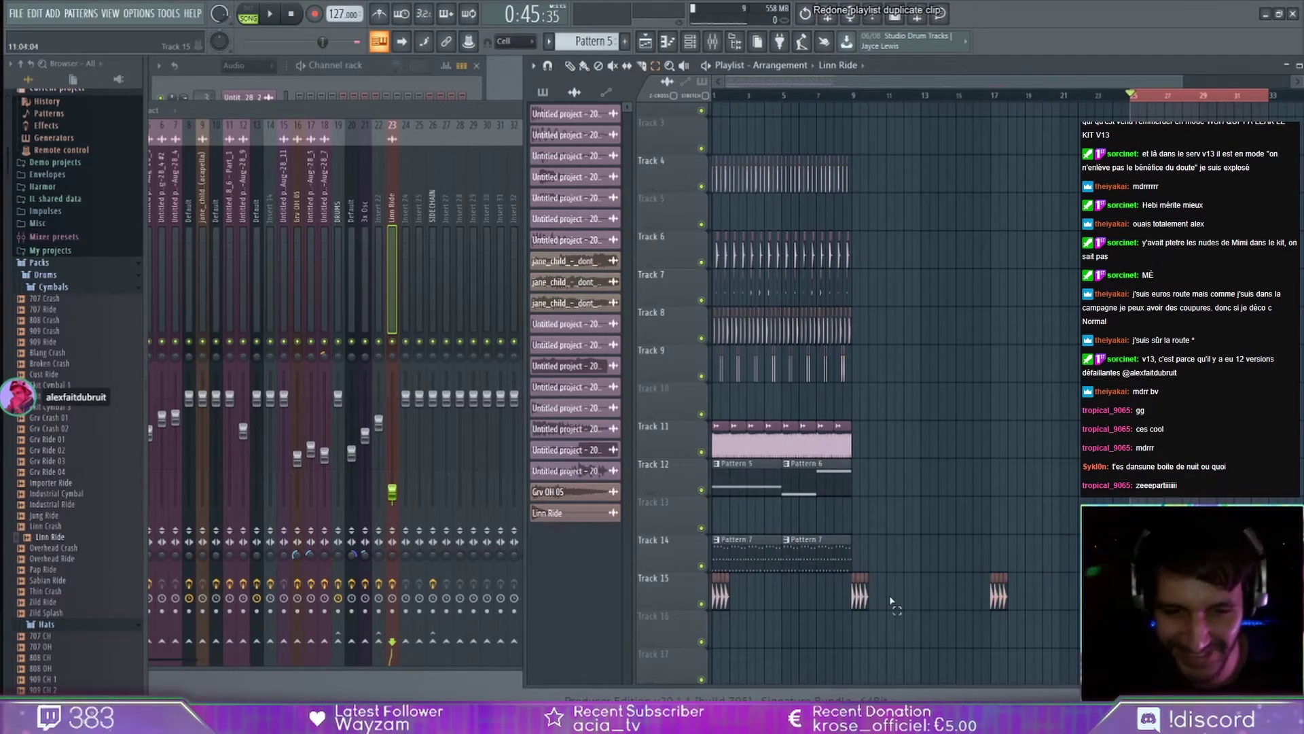
{"action": "left_click_drag", "start_coordinate": [806, 591], "coordinate": [1086, 633]}
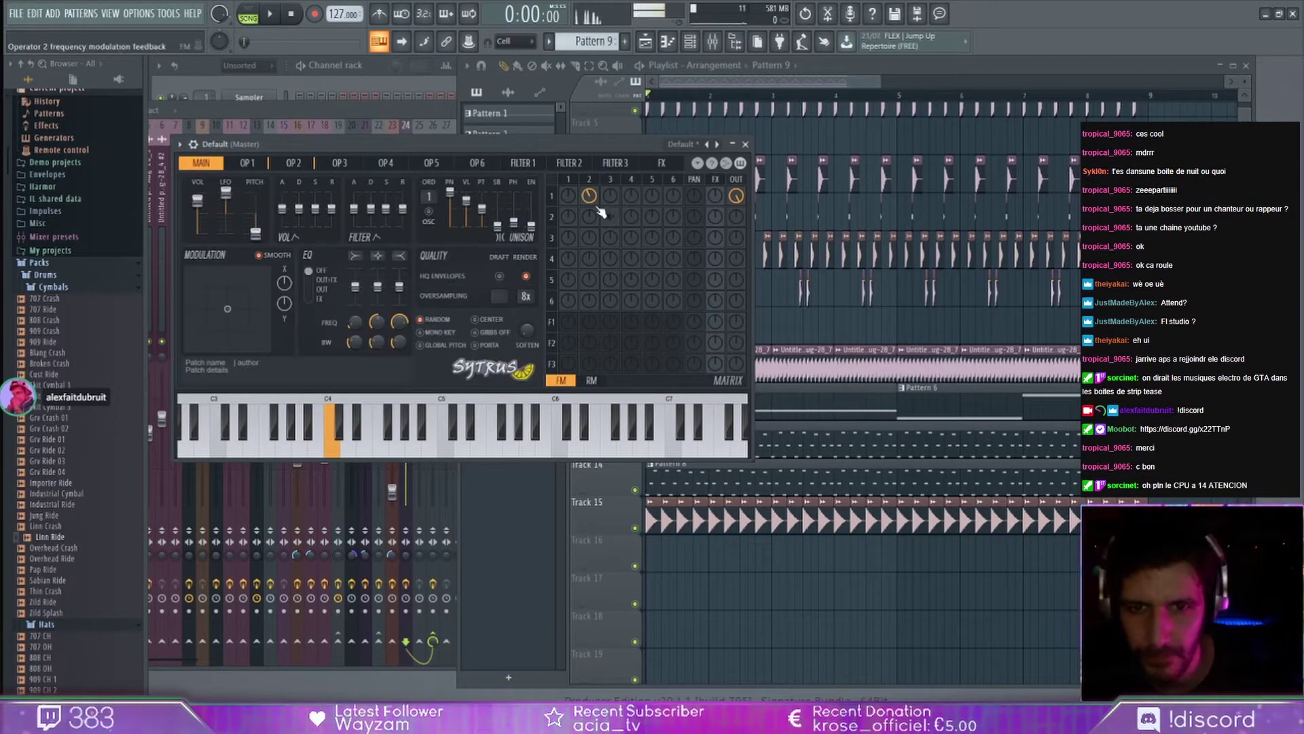
Adjust the Sytrus FM matrix amounts at row 1 column 2 and row 2 column 3, the latter to 13%, and show operator 3.
{"action": "left_click_drag", "start_coordinate": [589, 196], "coordinate": [589, 228]}
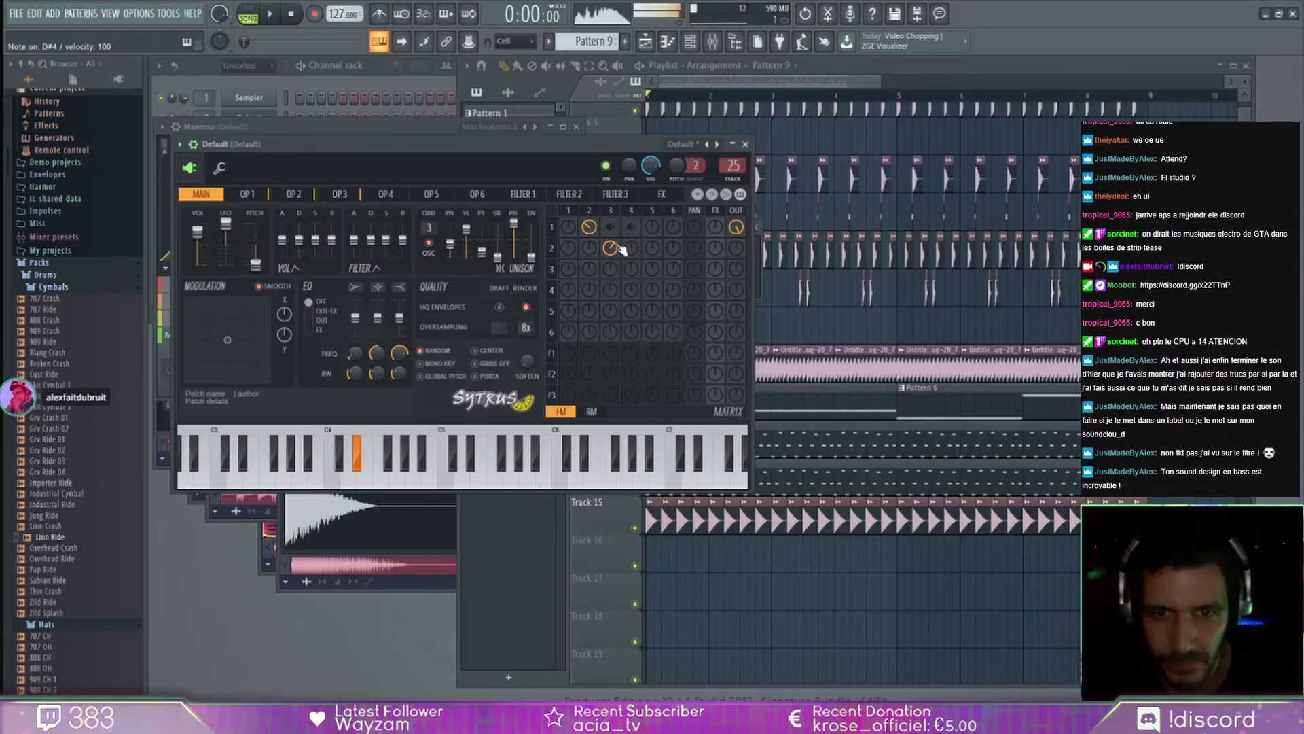
{"action": "left_click_drag", "start_coordinate": [616, 248], "coordinate": [616, 261]}
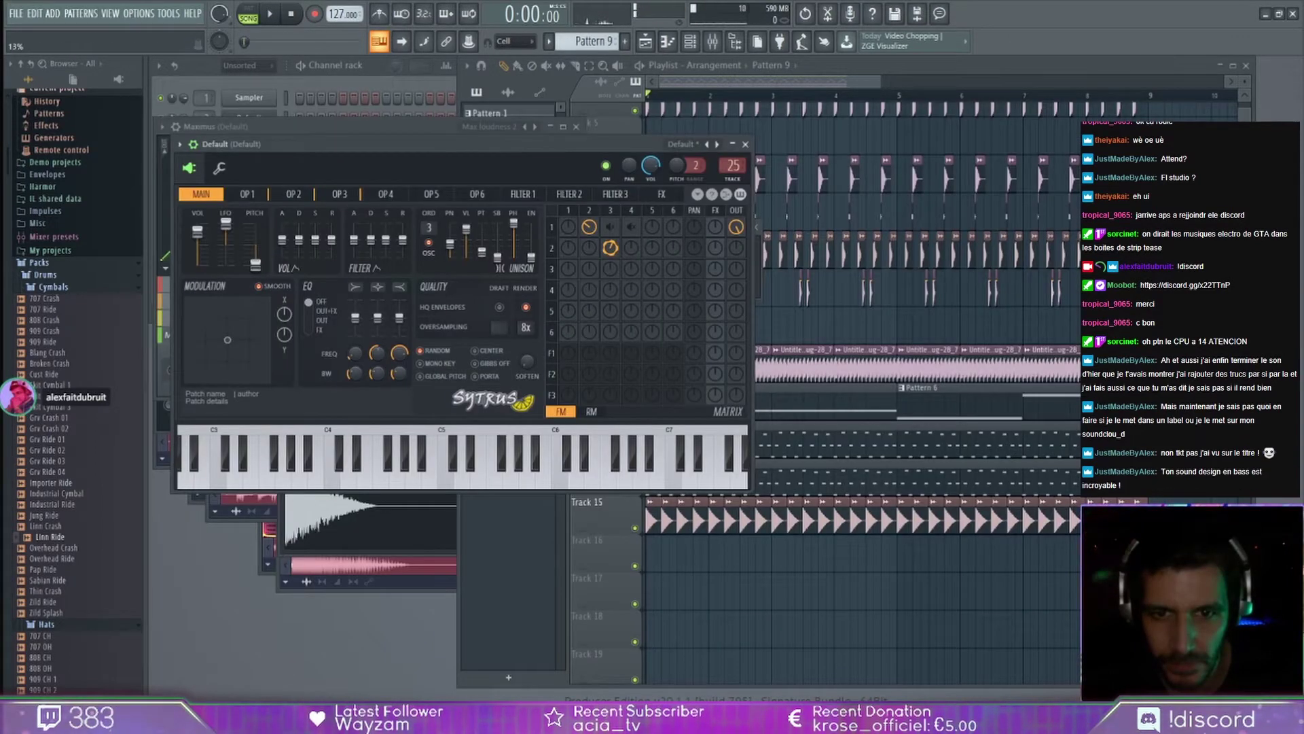
{"action": "left_click", "coordinate": [339, 194]}
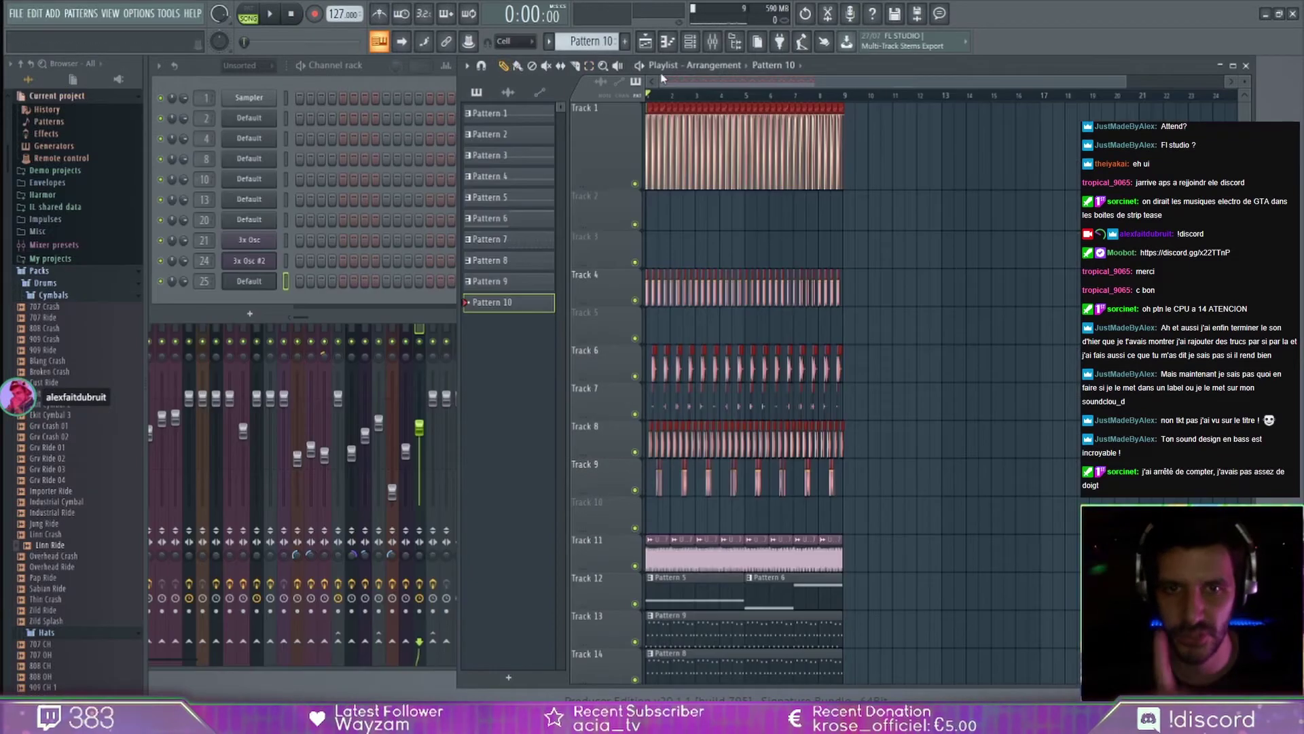
Place a Pattern 10 clip on Track 16 of the playlist at bar 13.
{"action": "scroll", "coordinate": [667, 101], "scroll_direction": "up", "scroll_amount": 4}
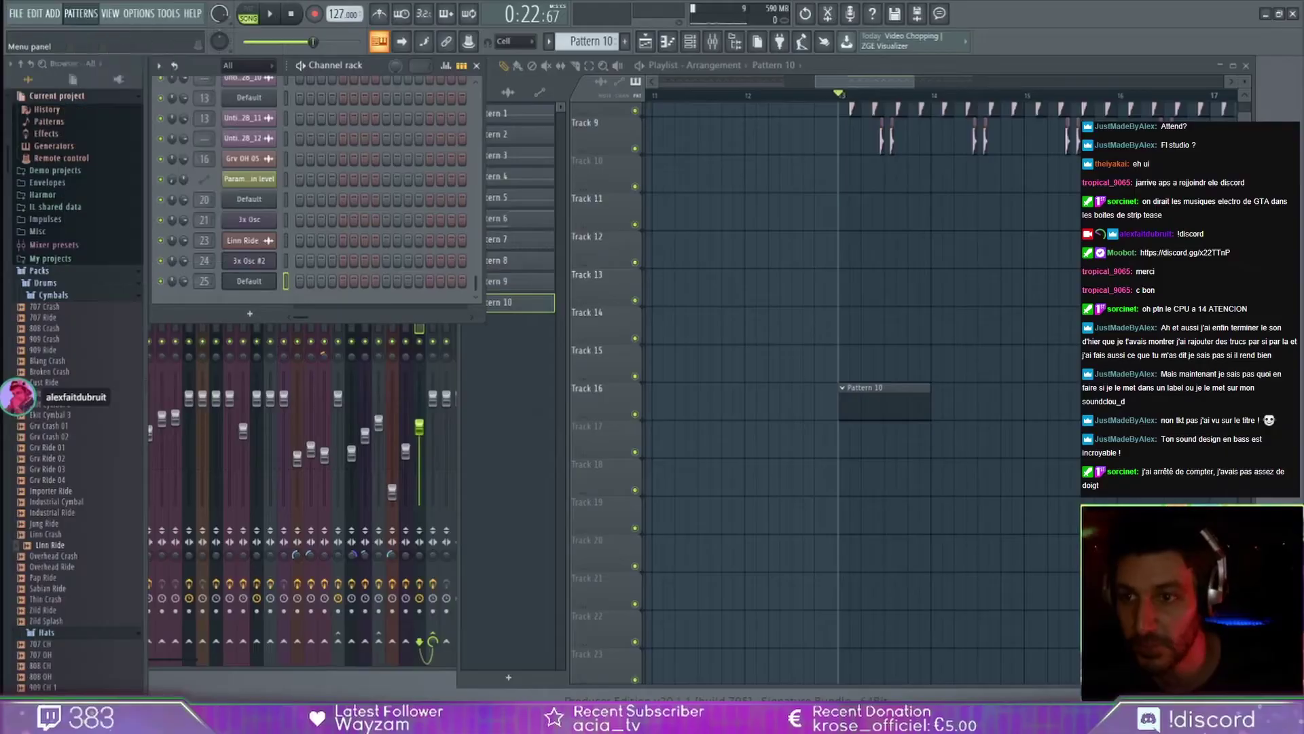
Load Fruity Parametric EQ 2 on the 3x Osc #3 insert and sweep a deep band 4 cut from about 940 Hz into lower frequencies.
{"action": "left_click", "coordinate": [53, 13]}
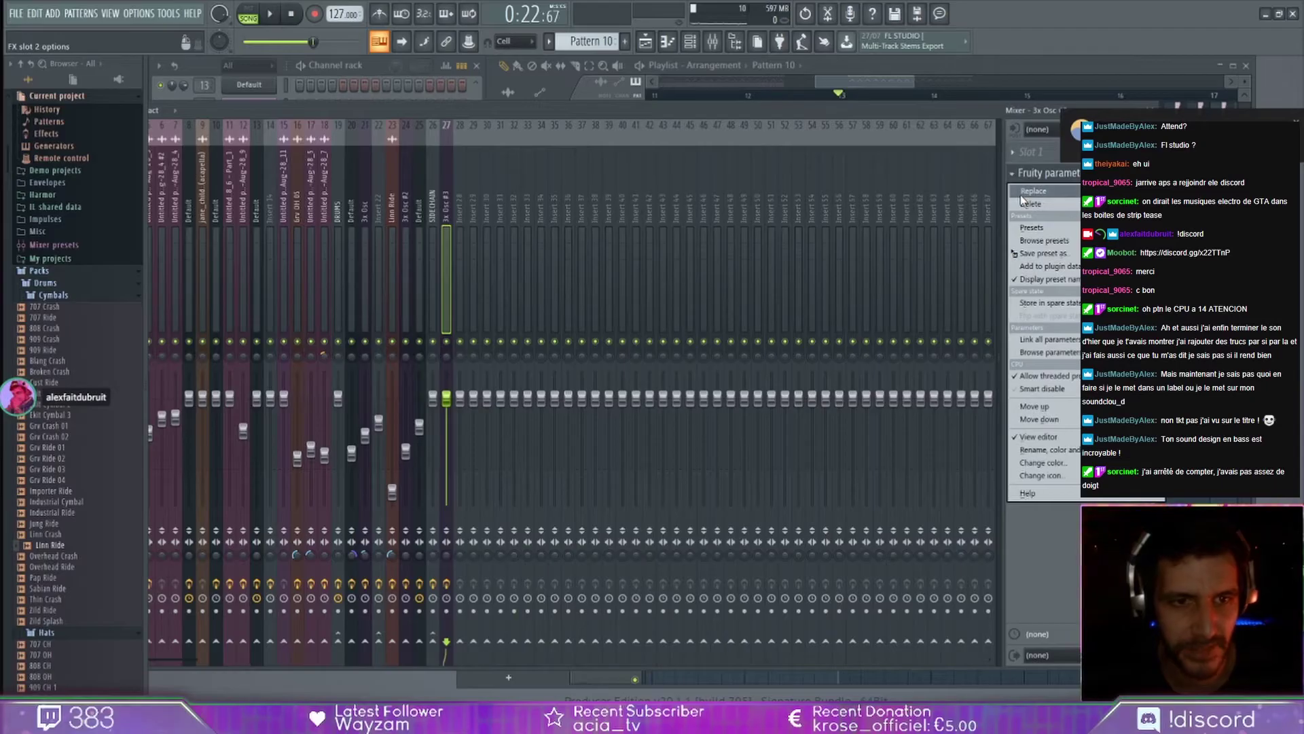
{"action": "mouse_move", "coordinate": [1034, 191]}
{"action": "left_click", "coordinate": [888, 617]}
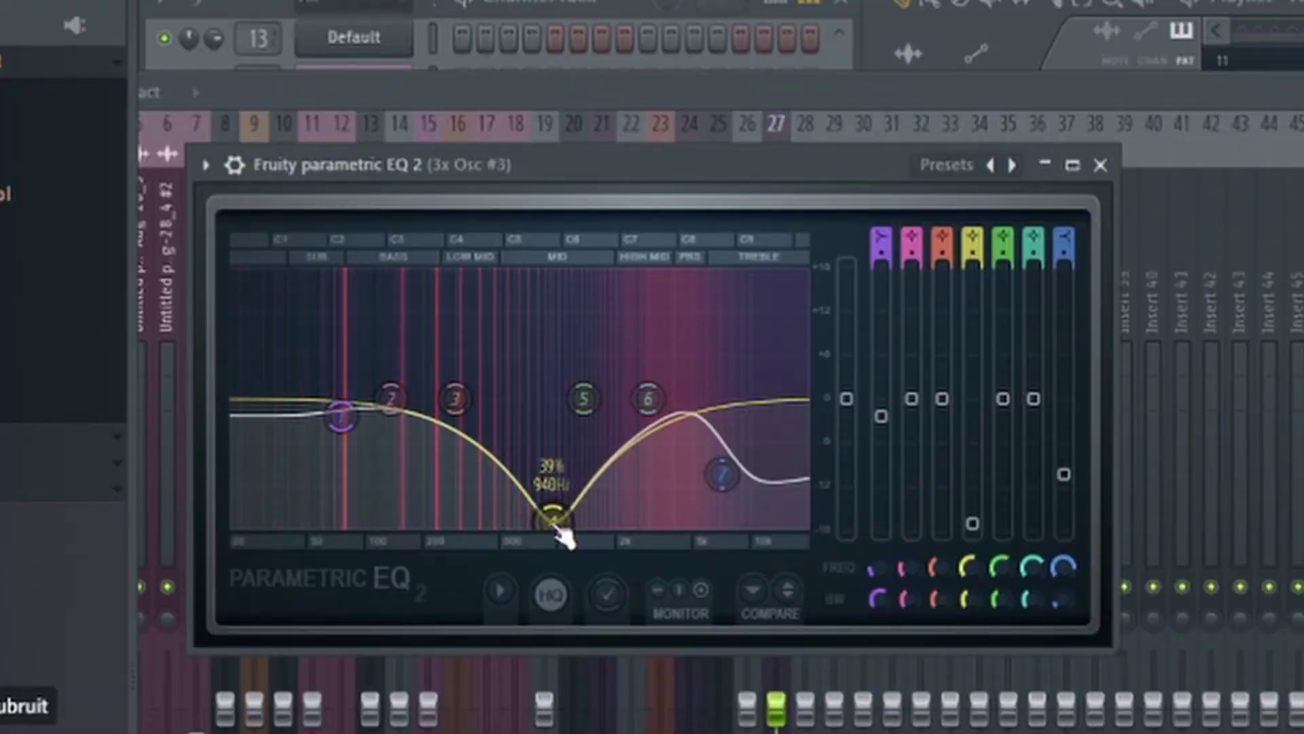
{"action": "scroll", "coordinate": [560, 526], "scroll_direction": "up", "scroll_amount": 5}
{"action": "left_click_drag", "start_coordinate": [561, 526], "coordinate": [352, 520]}
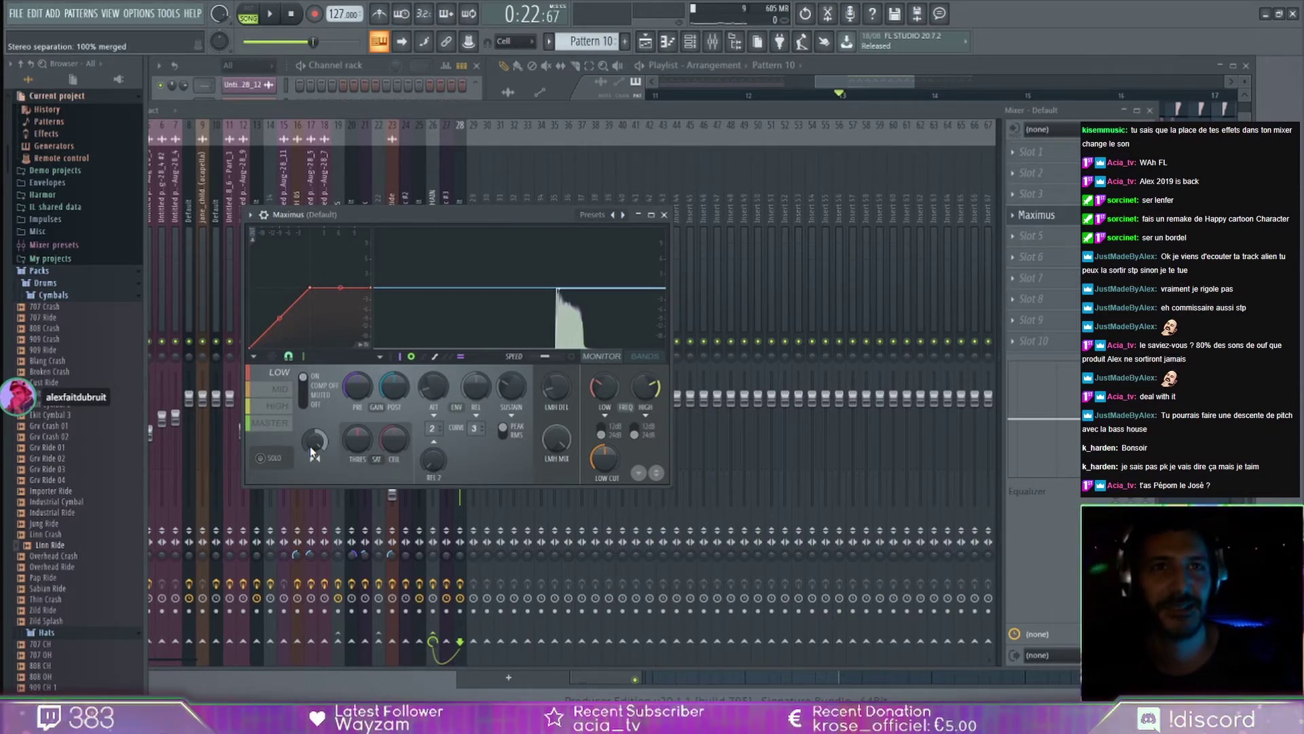
Preview Maximus on the Default insert and add a short fourth note to the repeated-note line in the Default channel's piano roll.
{"action": "key", "text": "space"}
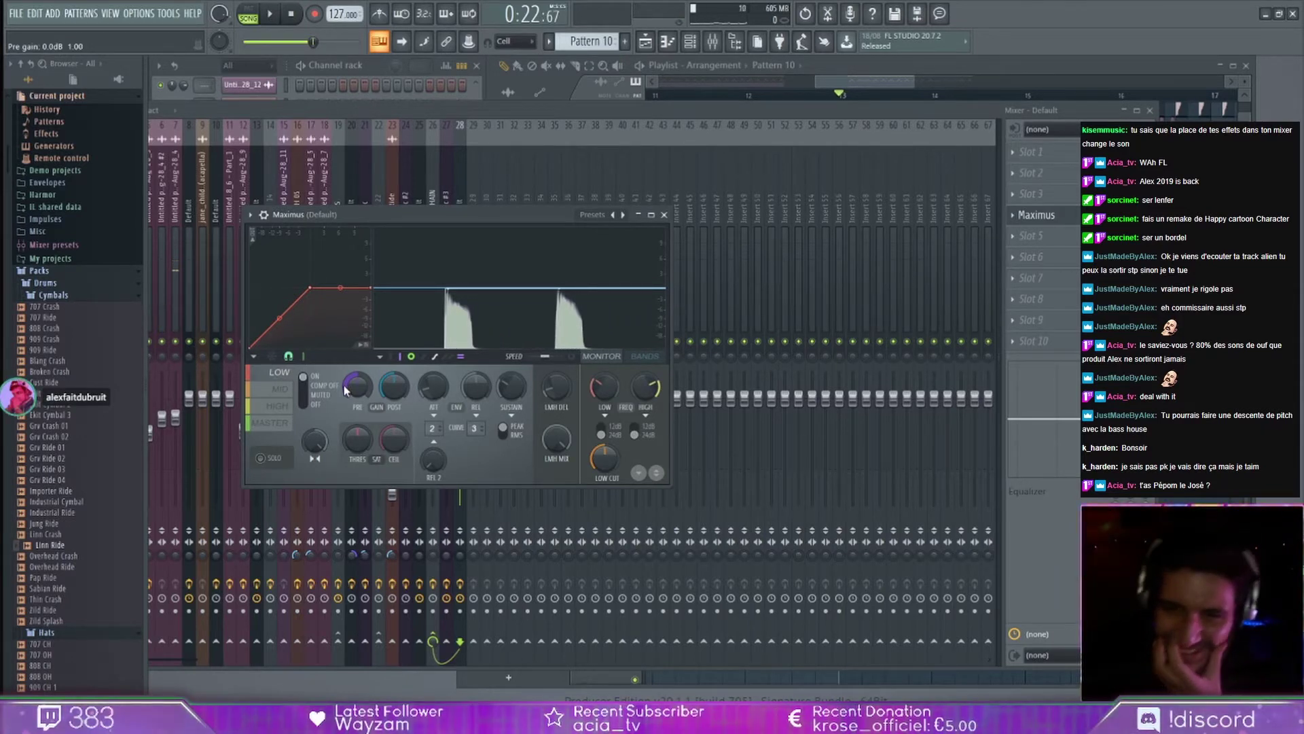
{"action": "key", "text": "space"}
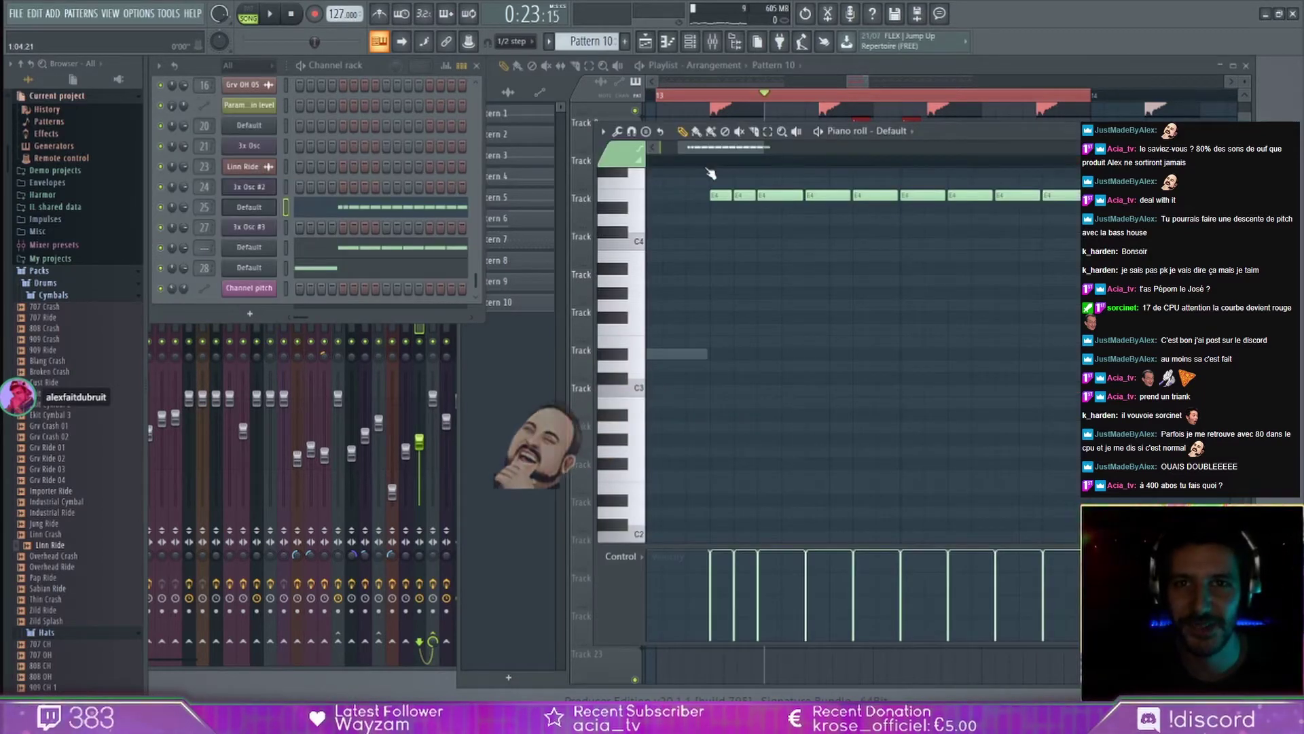
{"action": "left_click", "coordinate": [782, 195]}
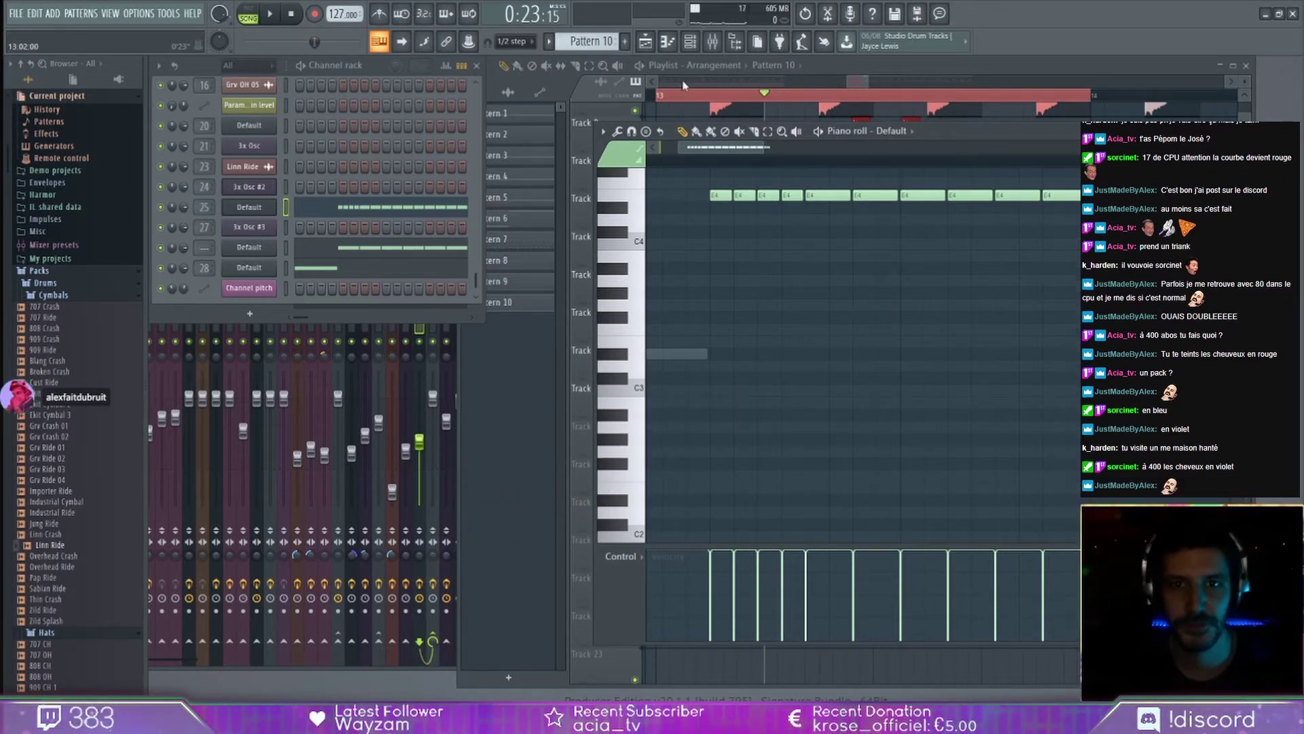
Duplicate the Channel pitch and Pattern 10 clips from bar 13 to bar 14 of the playlist.
{"action": "left_click", "coordinate": [813, 68]}
{"action": "scroll", "coordinate": [776, 129], "scroll_direction": "down", "scroll_amount": 4}
{"action": "left_click_drag", "start_coordinate": [705, 155], "coordinate": [894, 467]}
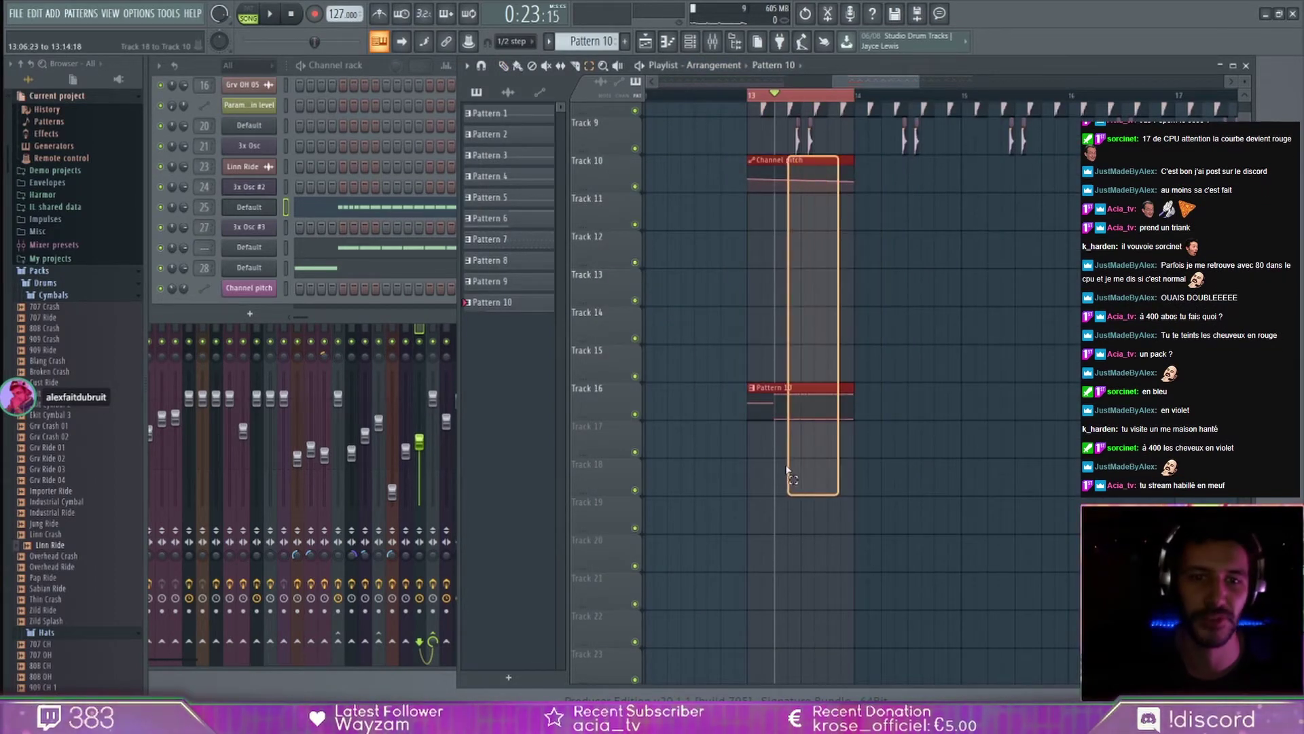
{"action": "key", "text": "ctrl+b"}
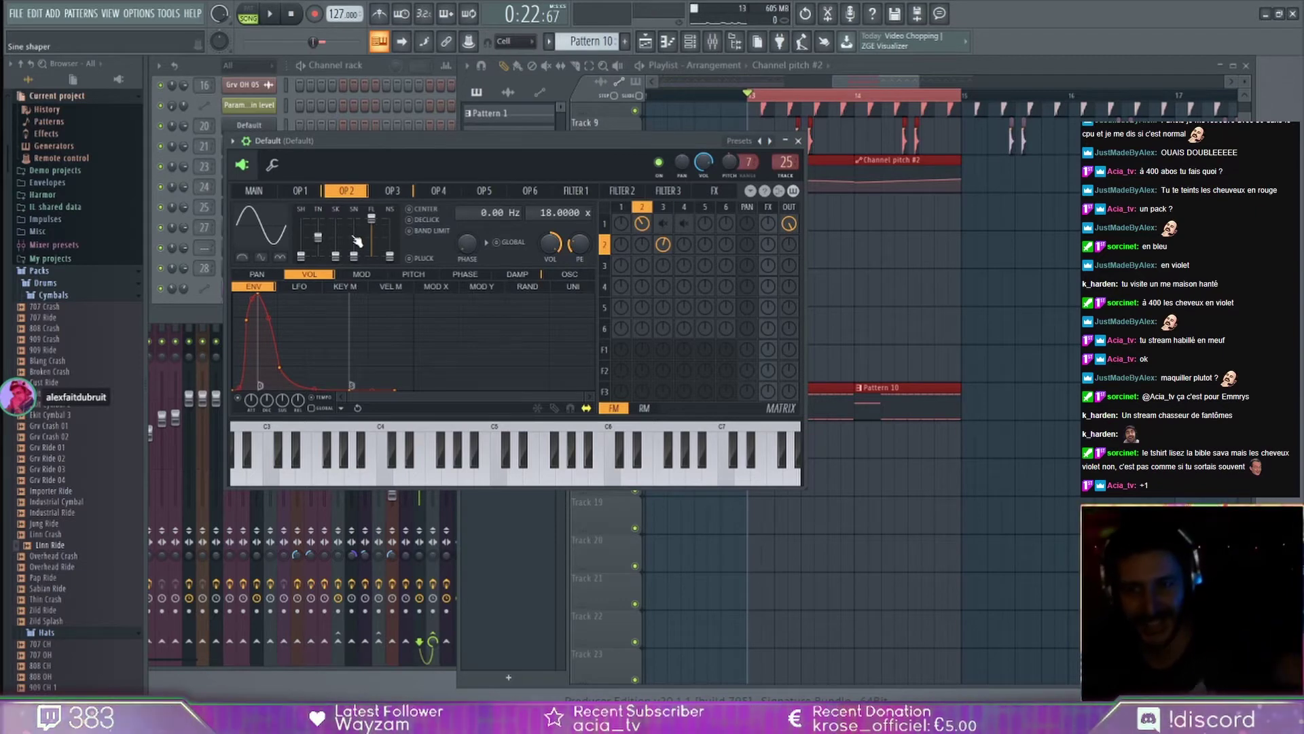
Audition the bar 13 loop and reshape point 2 of operator 2's volume envelope in the Default synth.
{"action": "key", "text": "space"}
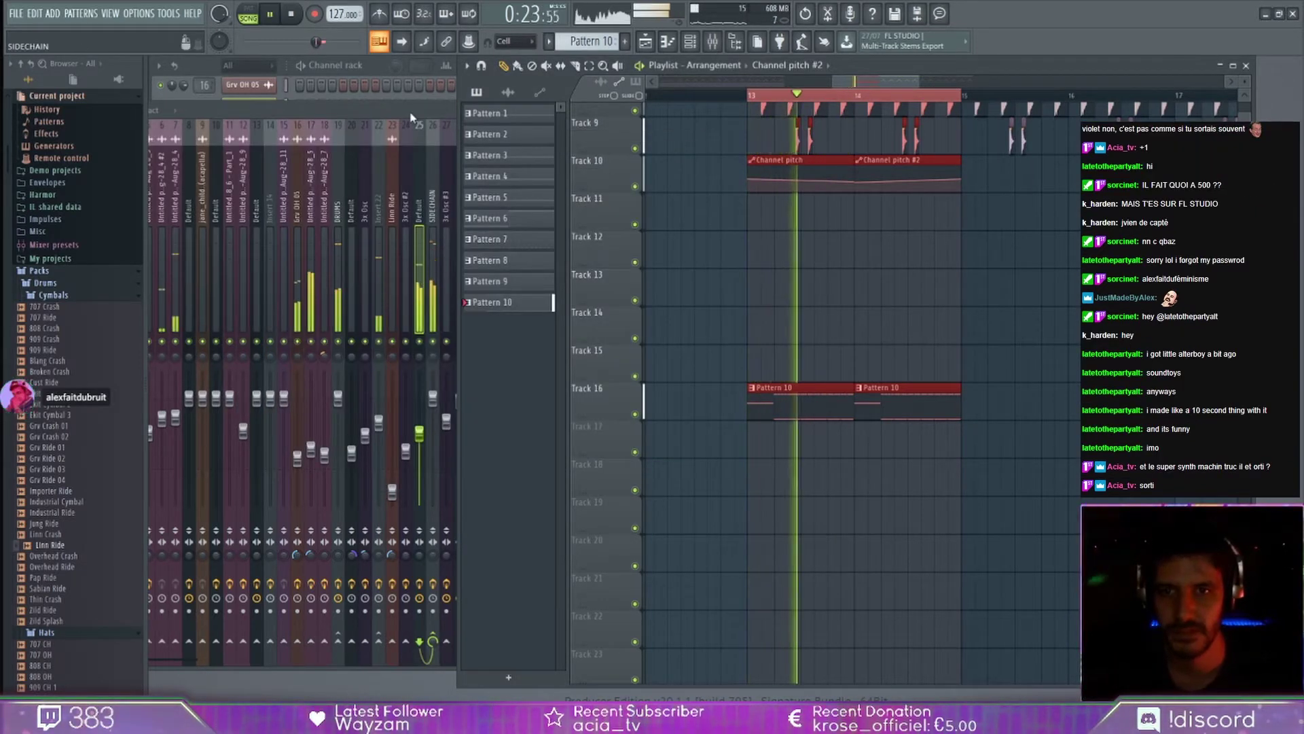
{"action": "key", "text": "space"}
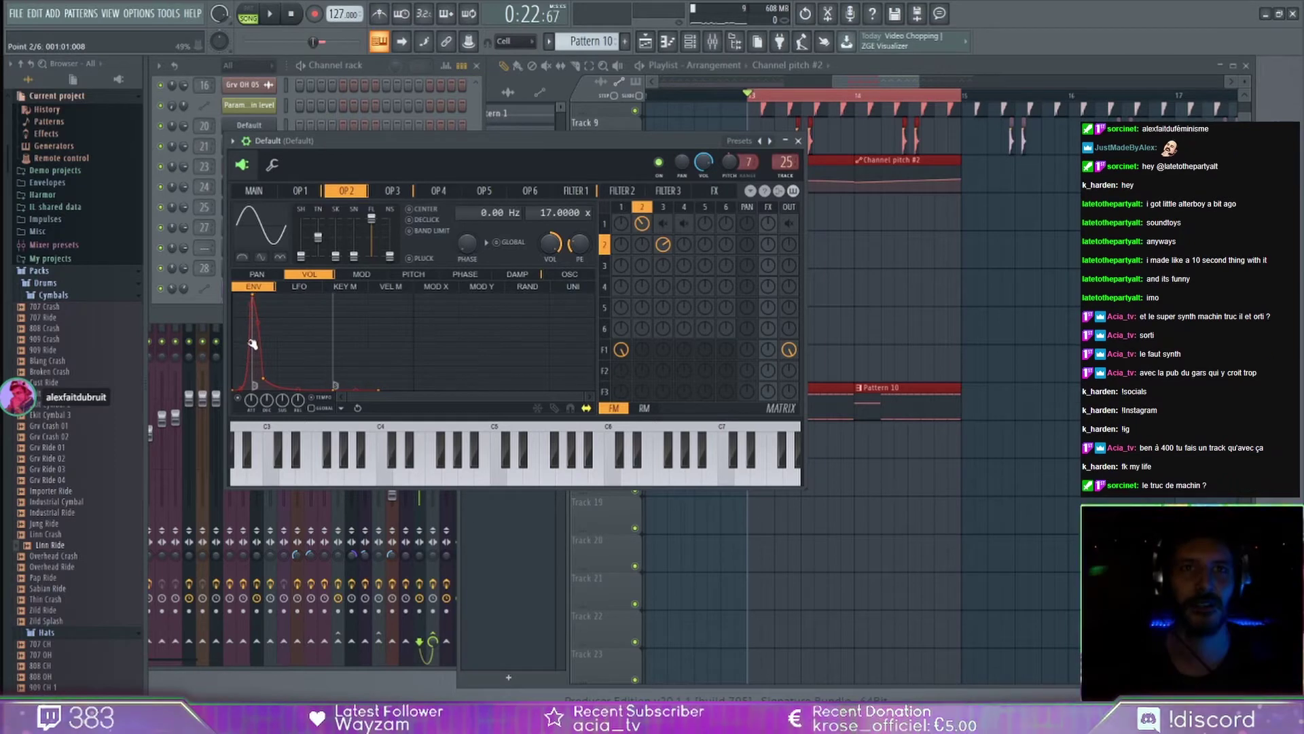
{"action": "left_click_drag", "start_coordinate": [252, 344], "coordinate": [250, 343]}
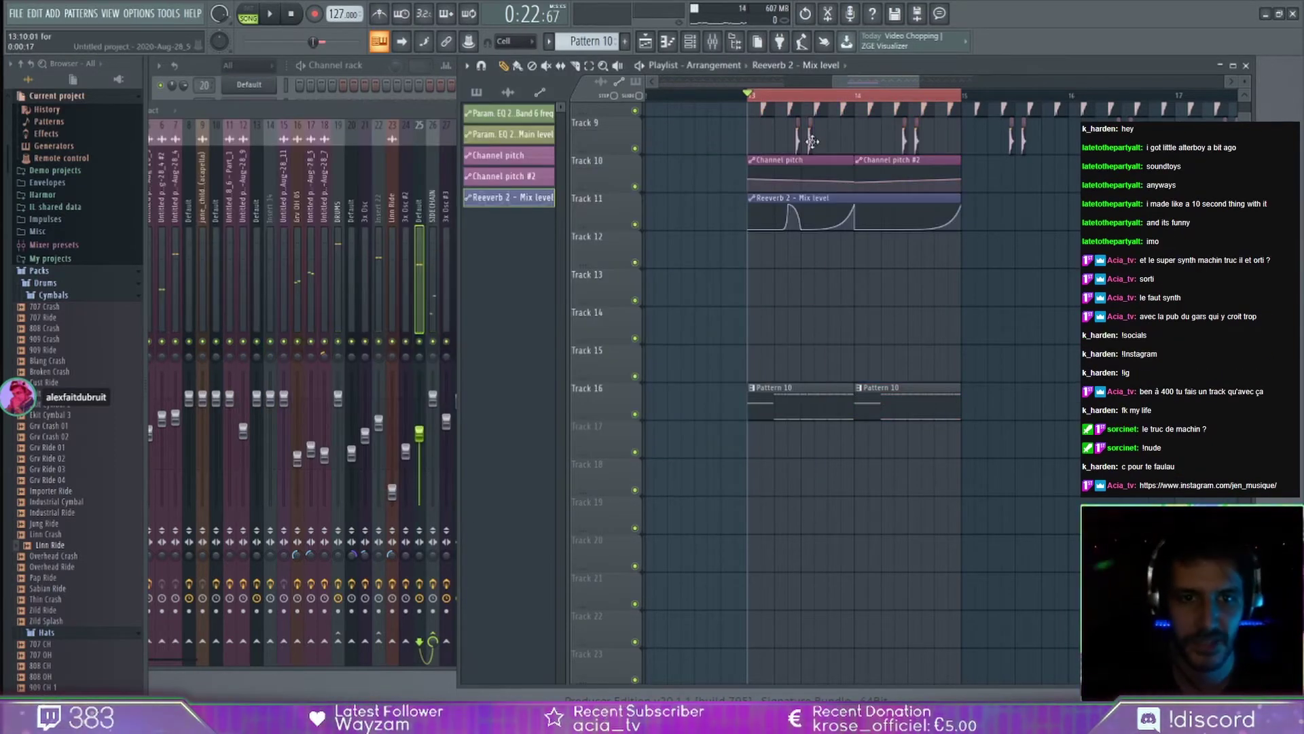
Raise the Fruity Blood Overdrive PreAmp on the Default #2 insert past about 0.255 while auditioning the loop.
{"action": "key", "text": "space"}
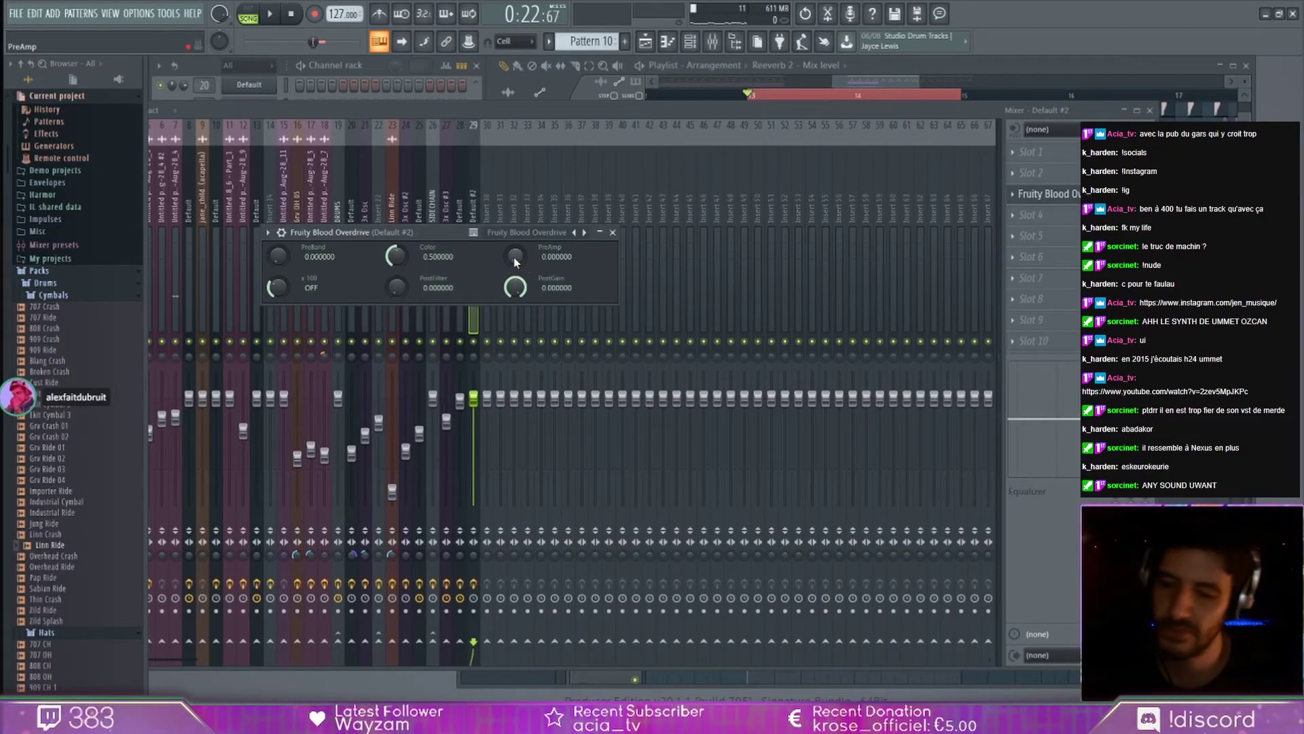
{"action": "left_click_drag", "start_coordinate": [514, 257], "coordinate": [514, 234]}
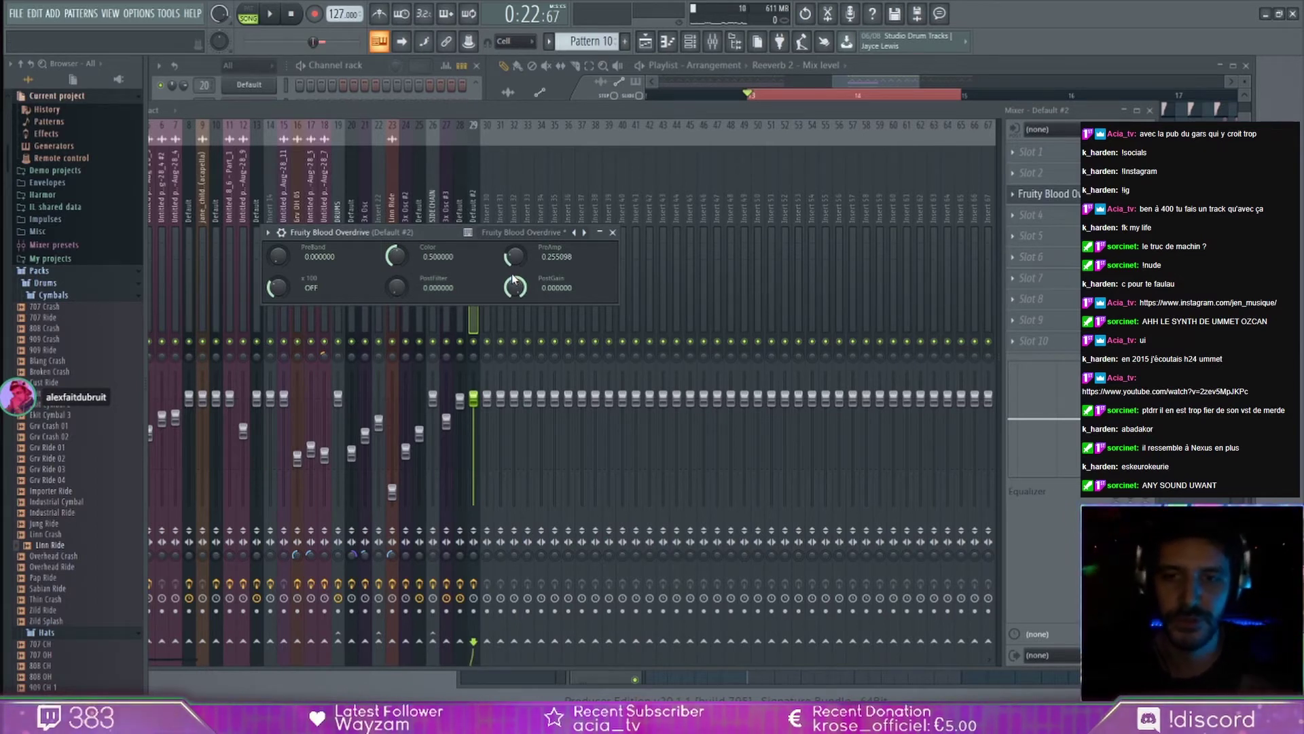
{"action": "key", "text": "space"}
{"action": "left_click_drag", "start_coordinate": [514, 257], "coordinate": [514, 231]}
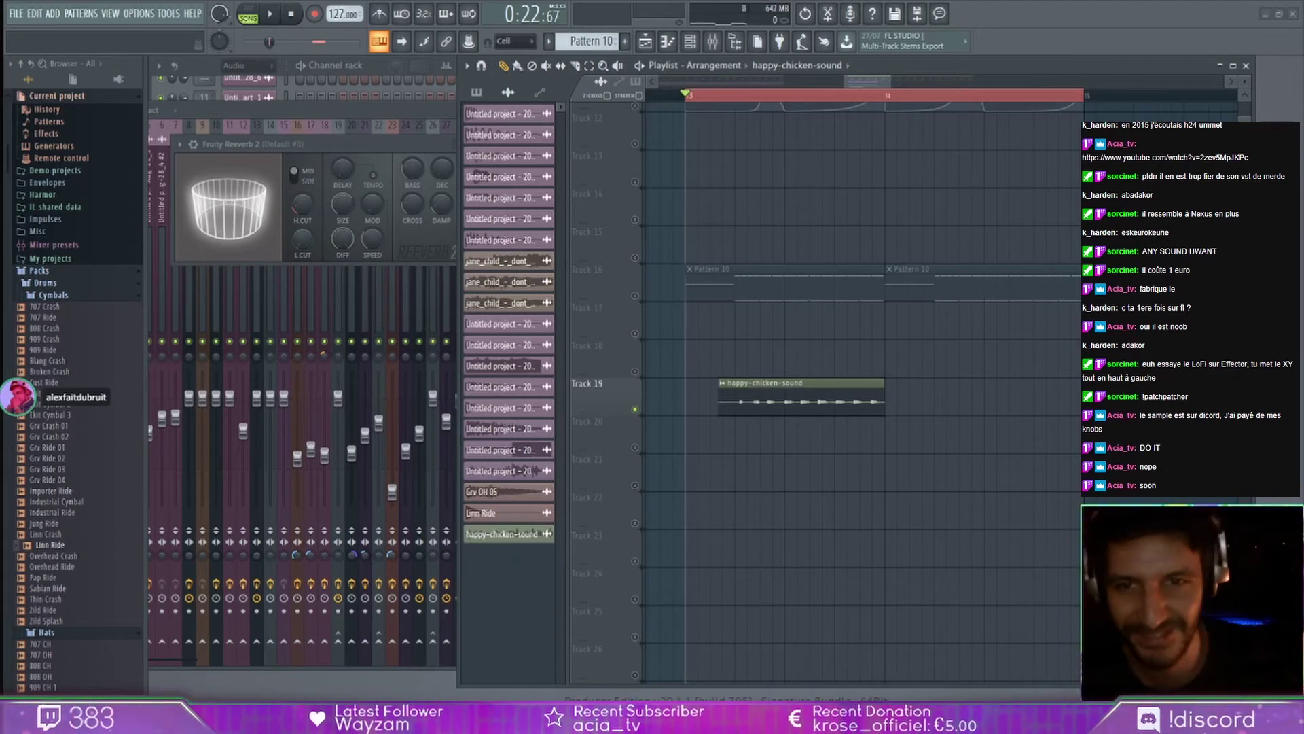
Audition the happy-chicken-sound clip on Track 19 against Pattern 10 in bar 13.
{"action": "key", "text": "space"}
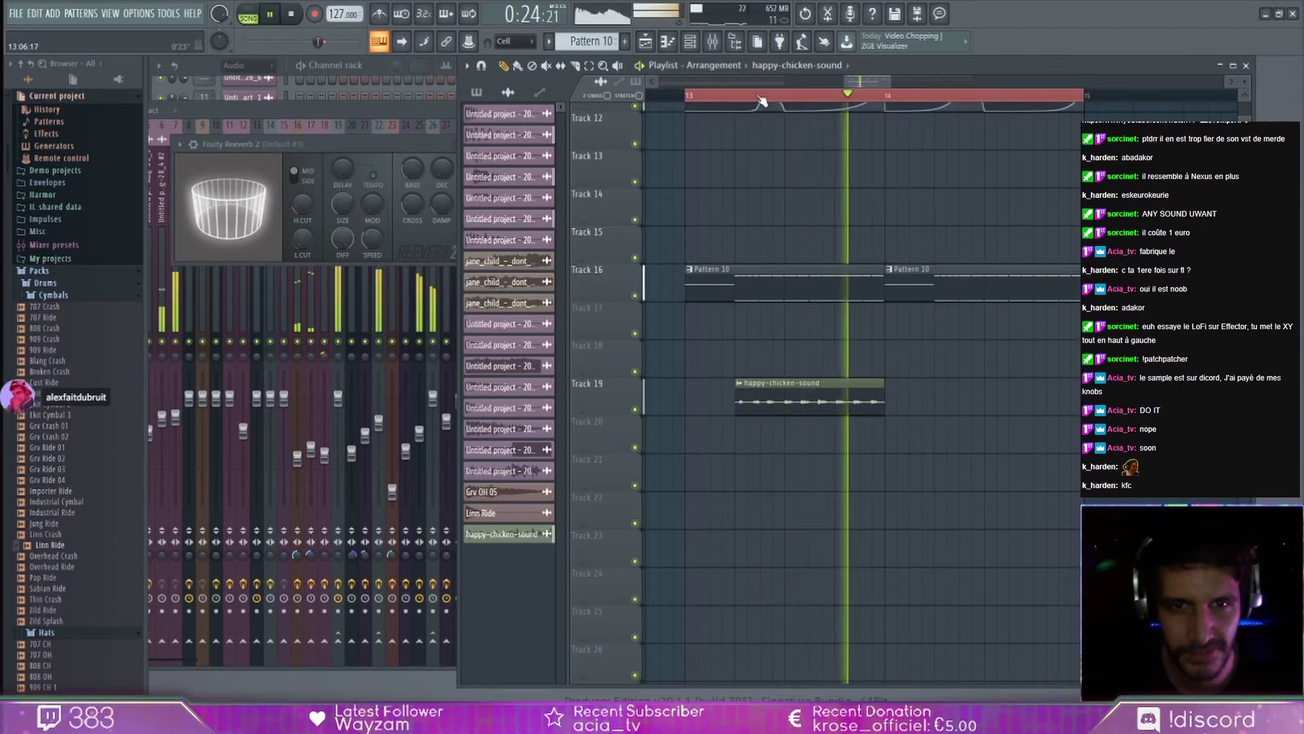
{"action": "scroll", "coordinate": [761, 101], "scroll_direction": "up", "scroll_amount": 4}
{"action": "scroll", "coordinate": [762, 102], "scroll_direction": "down", "scroll_amount": 1}
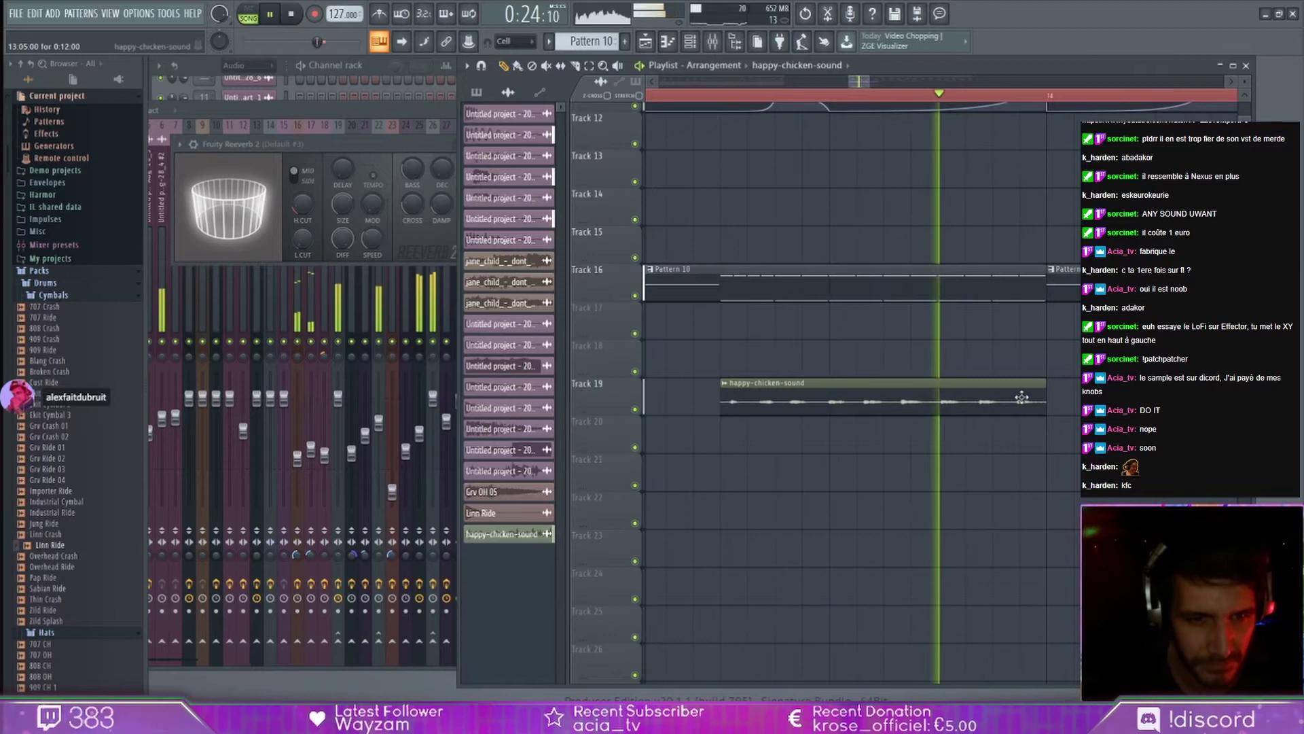
{"action": "key", "text": "space"}
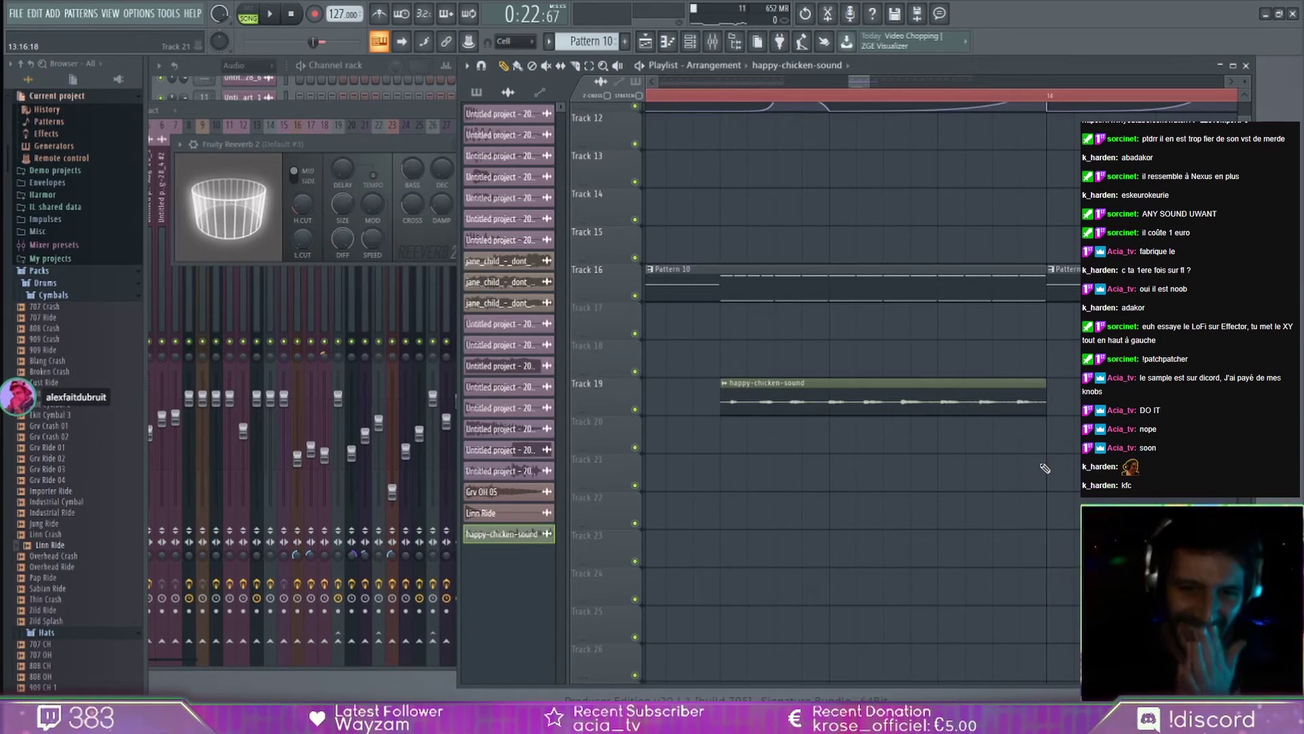
Route the Default insert on mixer track 33 only to the SIDECHAIN track and audition it.
{"action": "key", "text": "F9"}
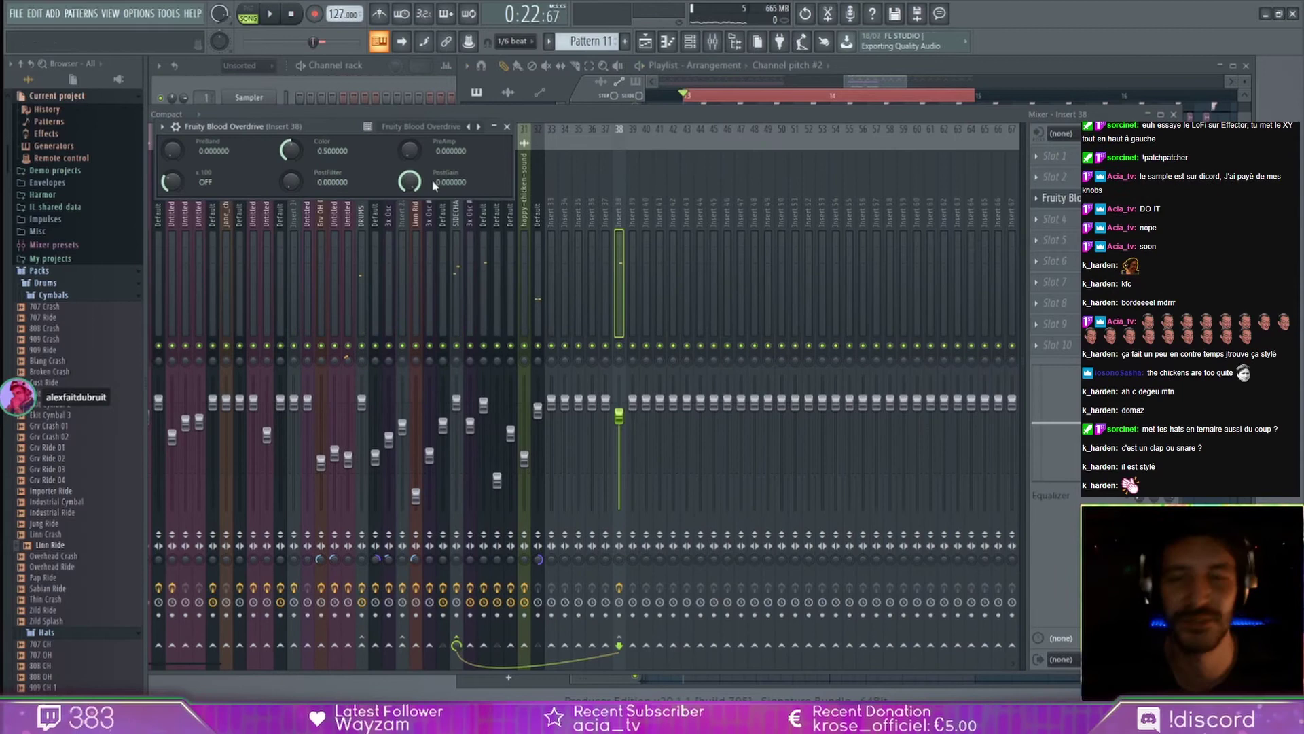
{"action": "key", "text": "space"}
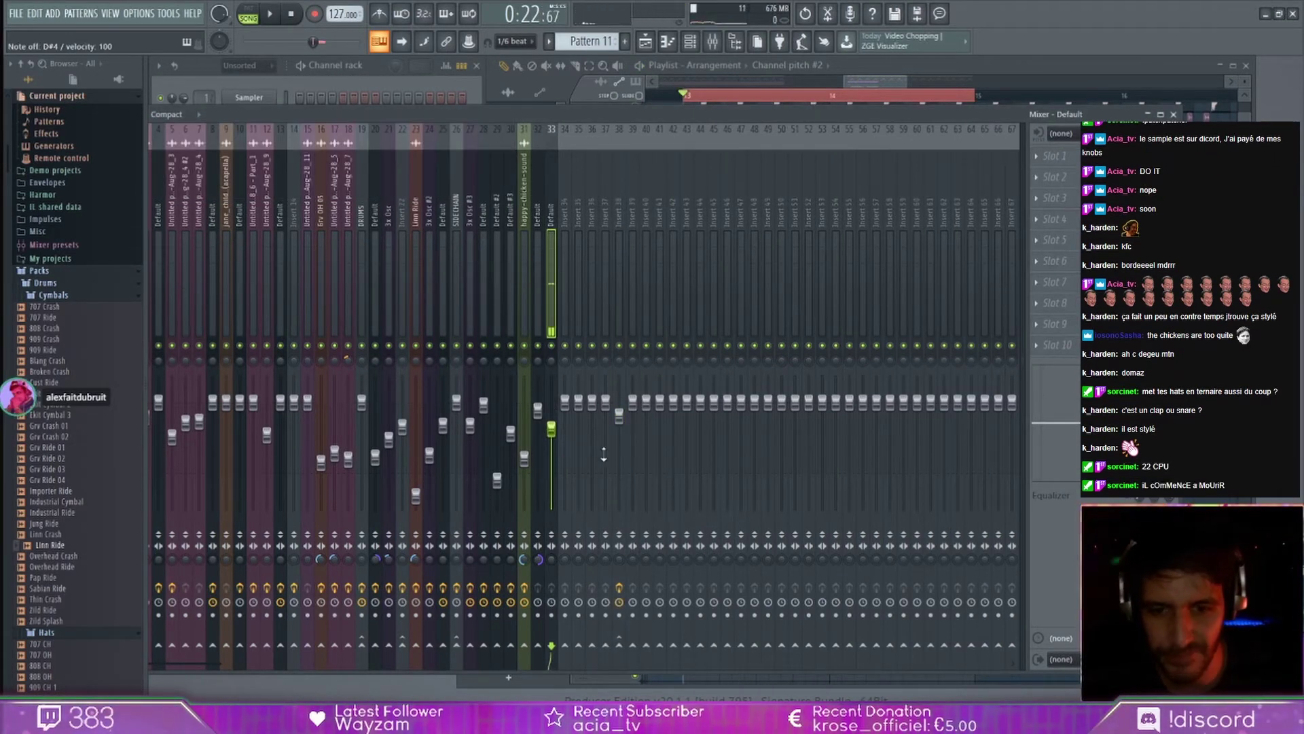
{"action": "right_click", "coordinate": [460, 643]}
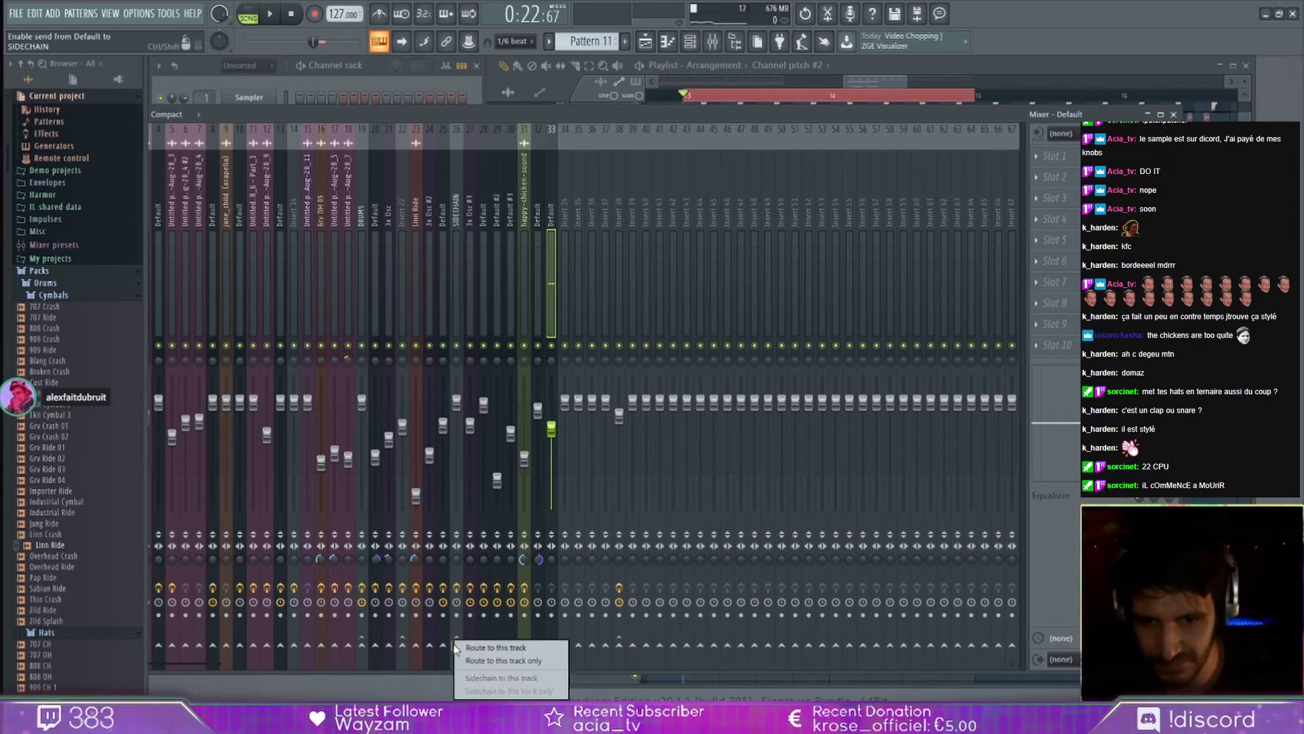
{"action": "left_click", "coordinate": [489, 658]}
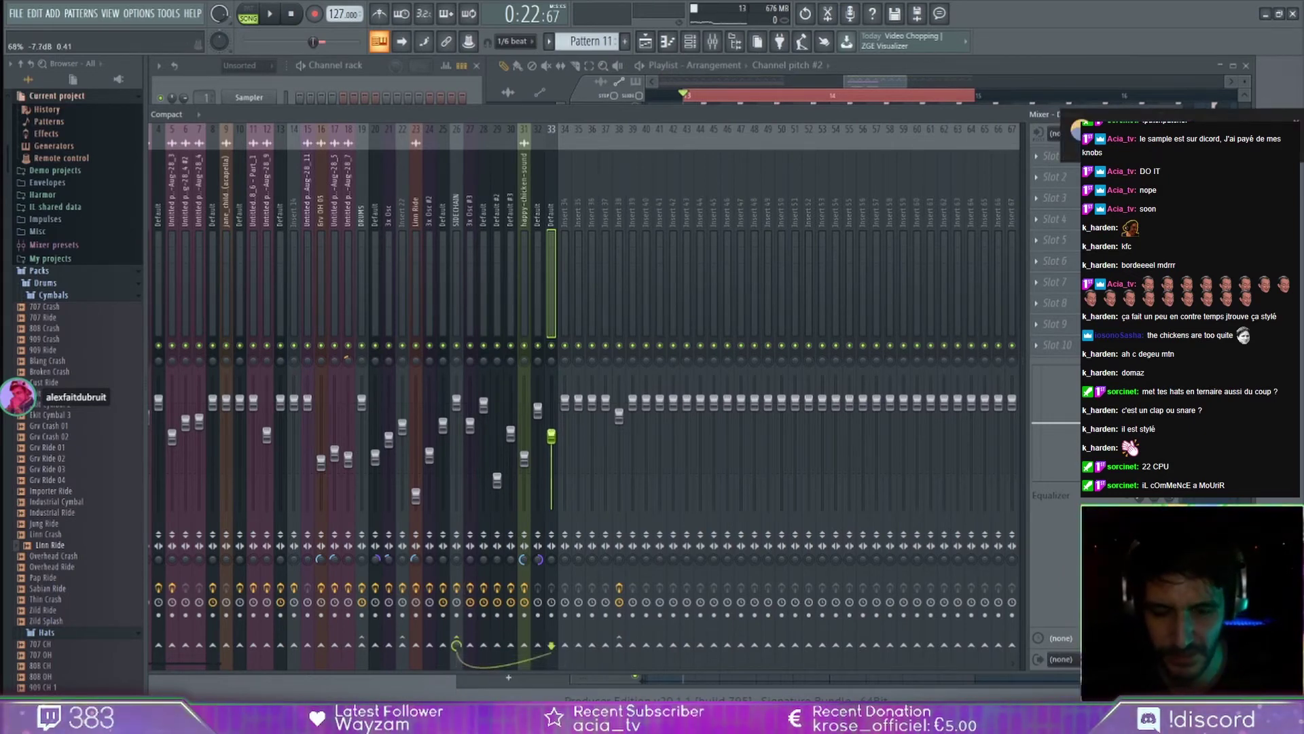
{"action": "key", "text": "space"}
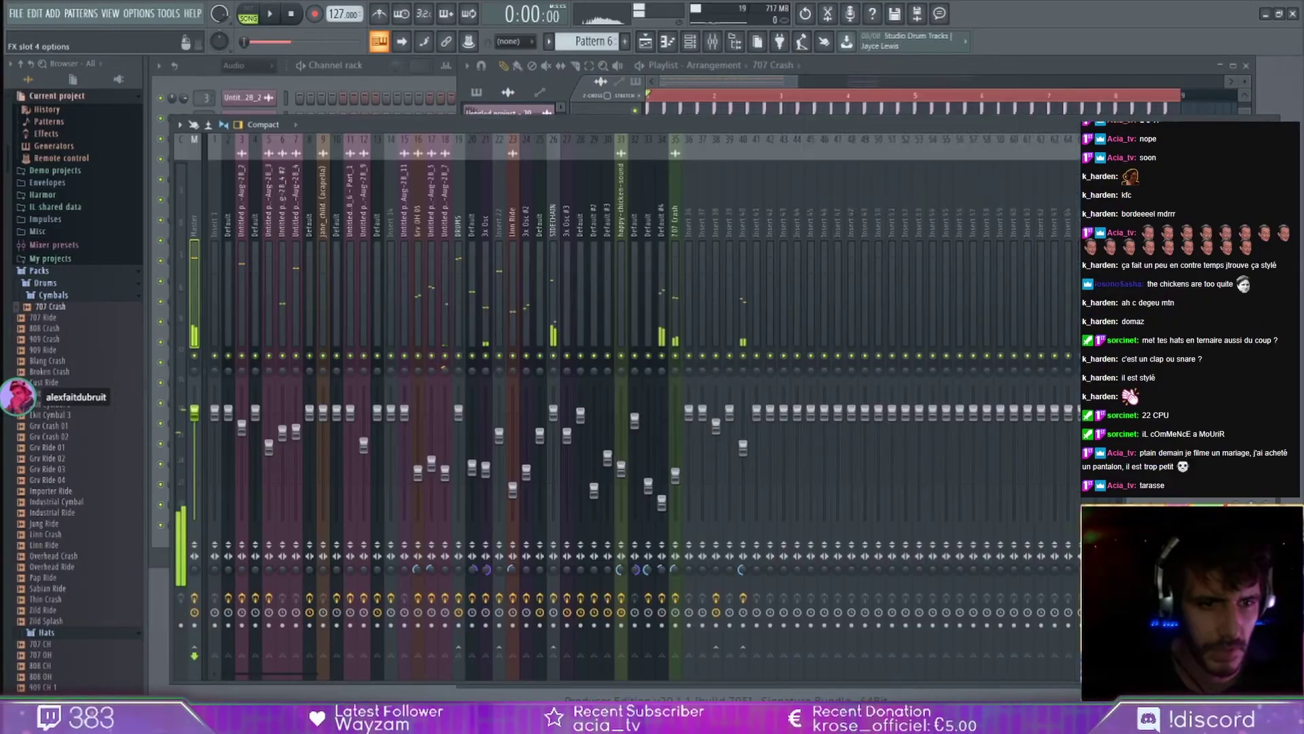
Load Maximus in effect slot 4 of the master track and audition the arrangement from the mixer.
{"action": "left_click", "coordinate": [849, 146]}
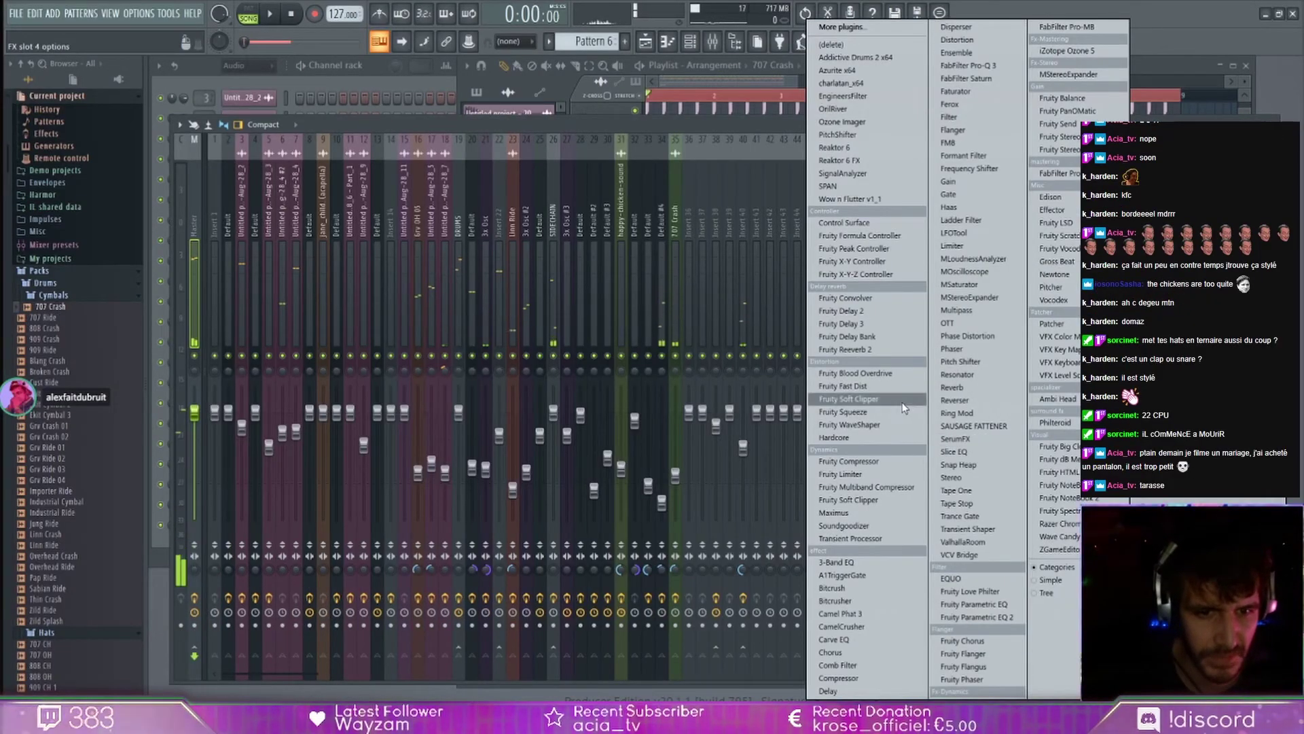
{"action": "left_click", "coordinate": [862, 514]}
{"action": "key", "text": "F5"}
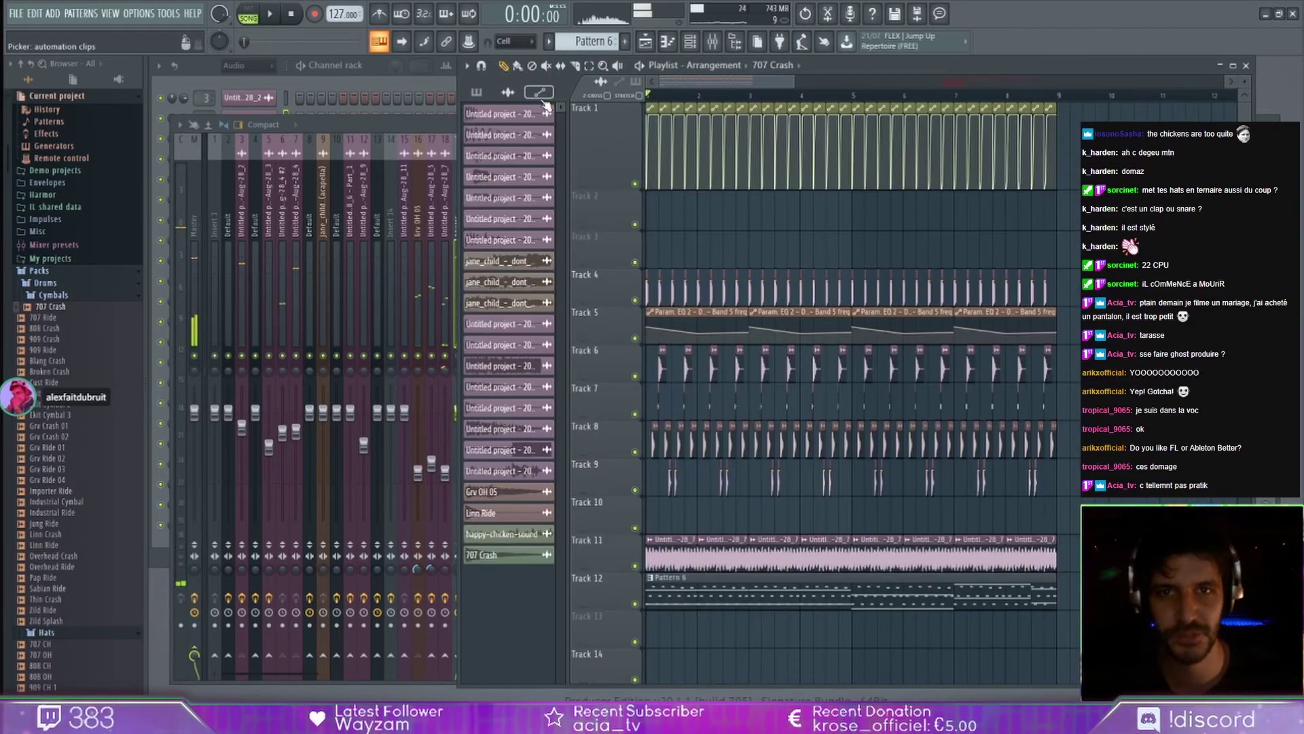
{"action": "left_click", "coordinate": [721, 44]}
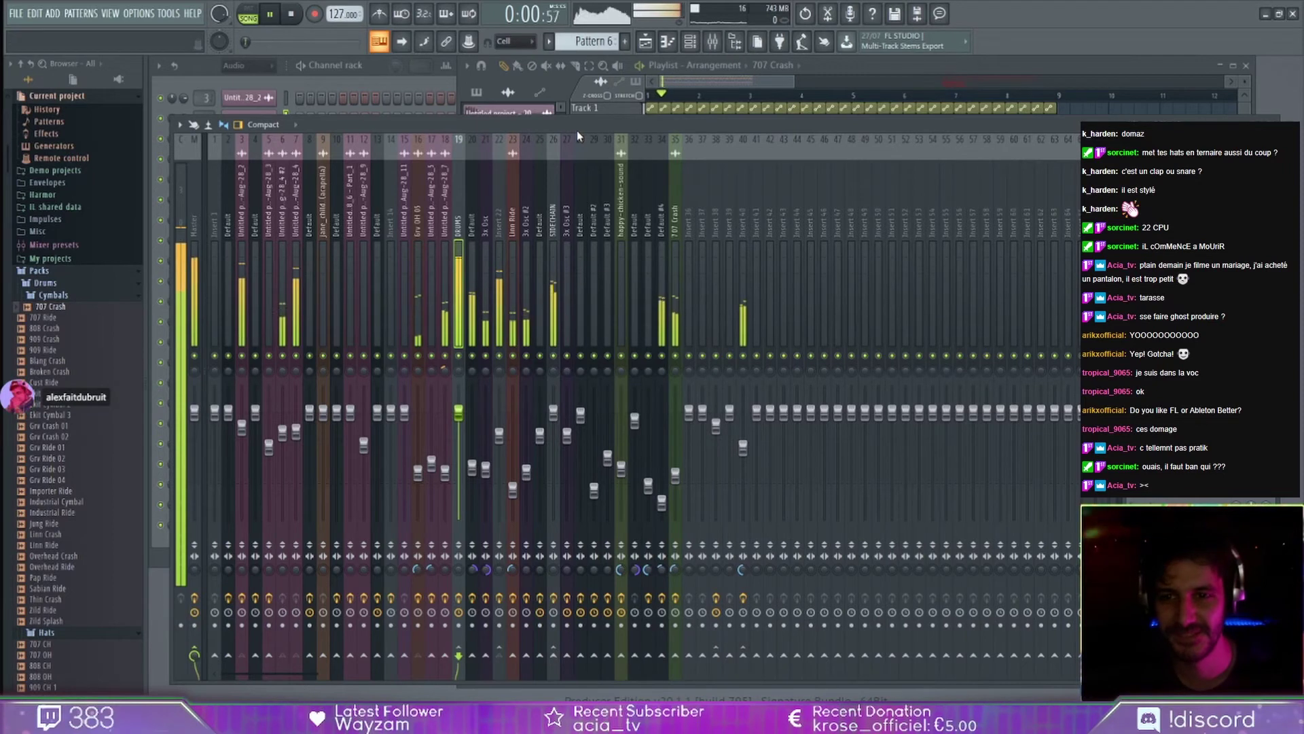
{"action": "key", "text": "space"}
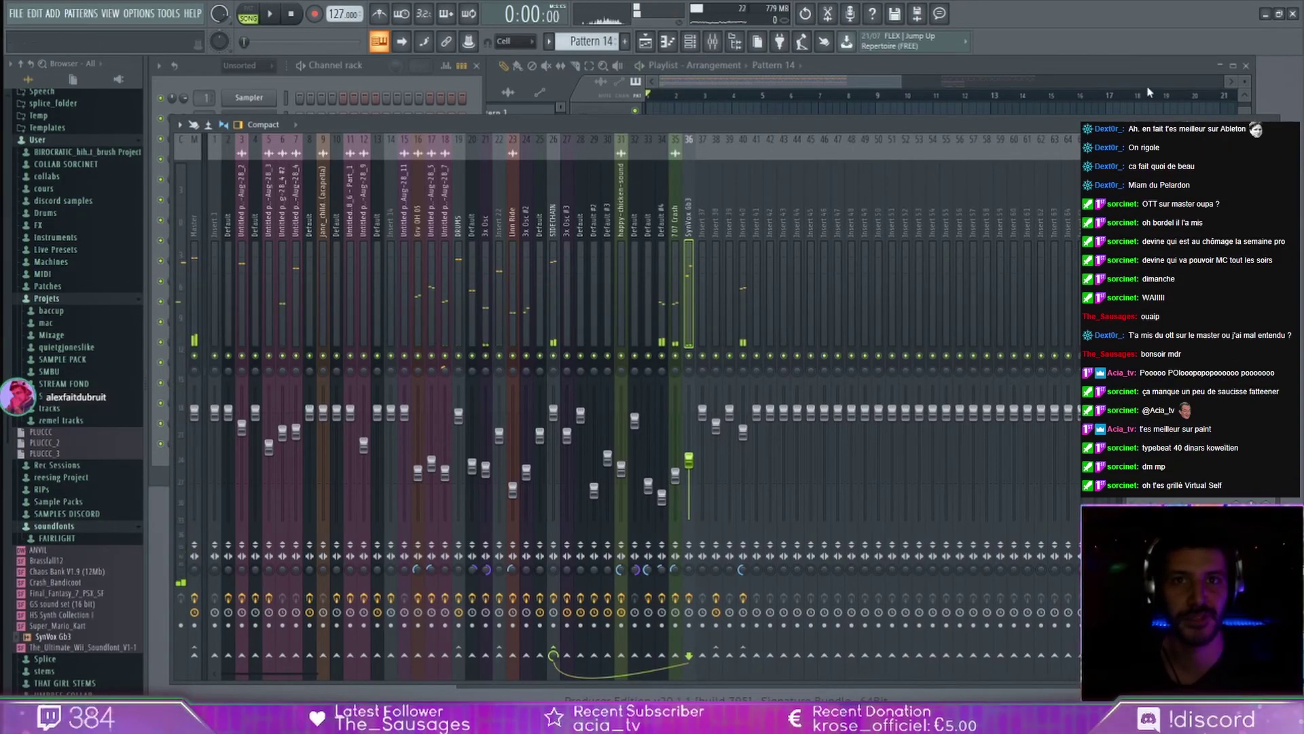
Load Fruity Parametric EQ 2 on Insert 40 and dip band 5 to about -5.9 dB at 2437 Hz.
{"action": "left_click", "coordinate": [1136, 243]}
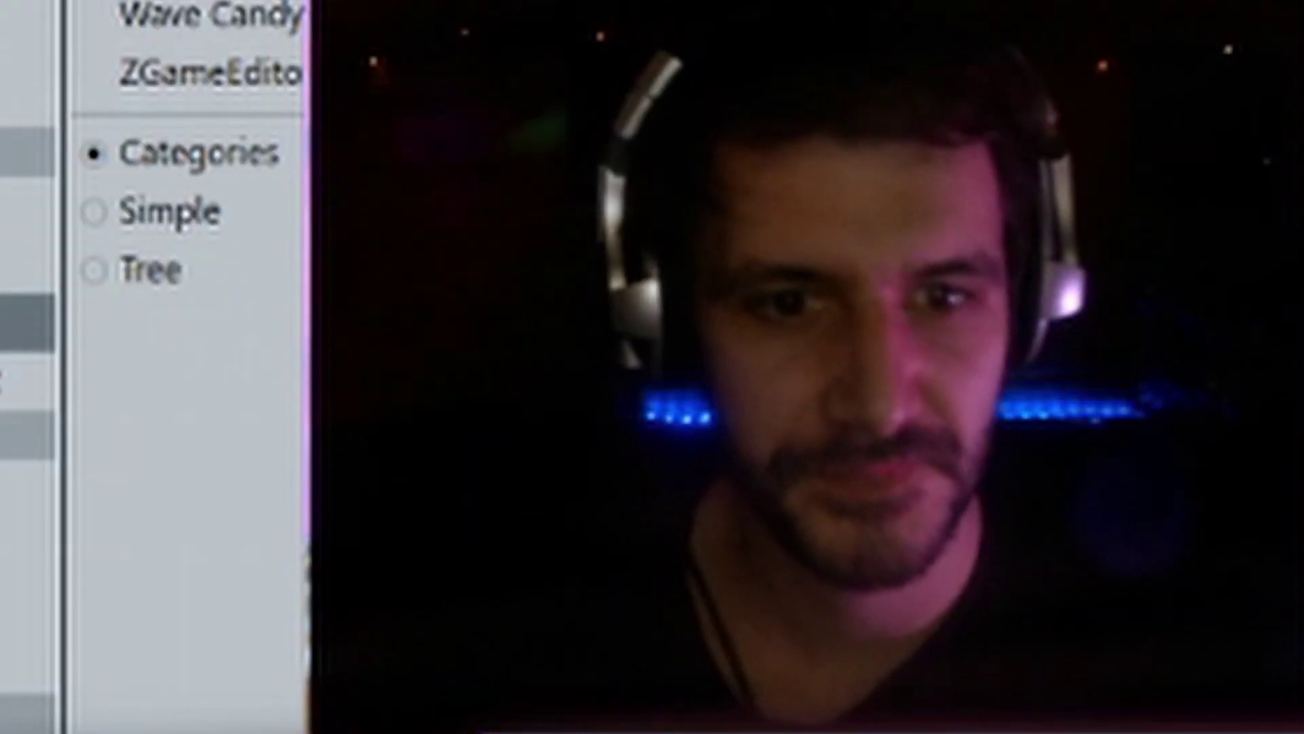
{"action": "left_click", "coordinate": [978, 617]}
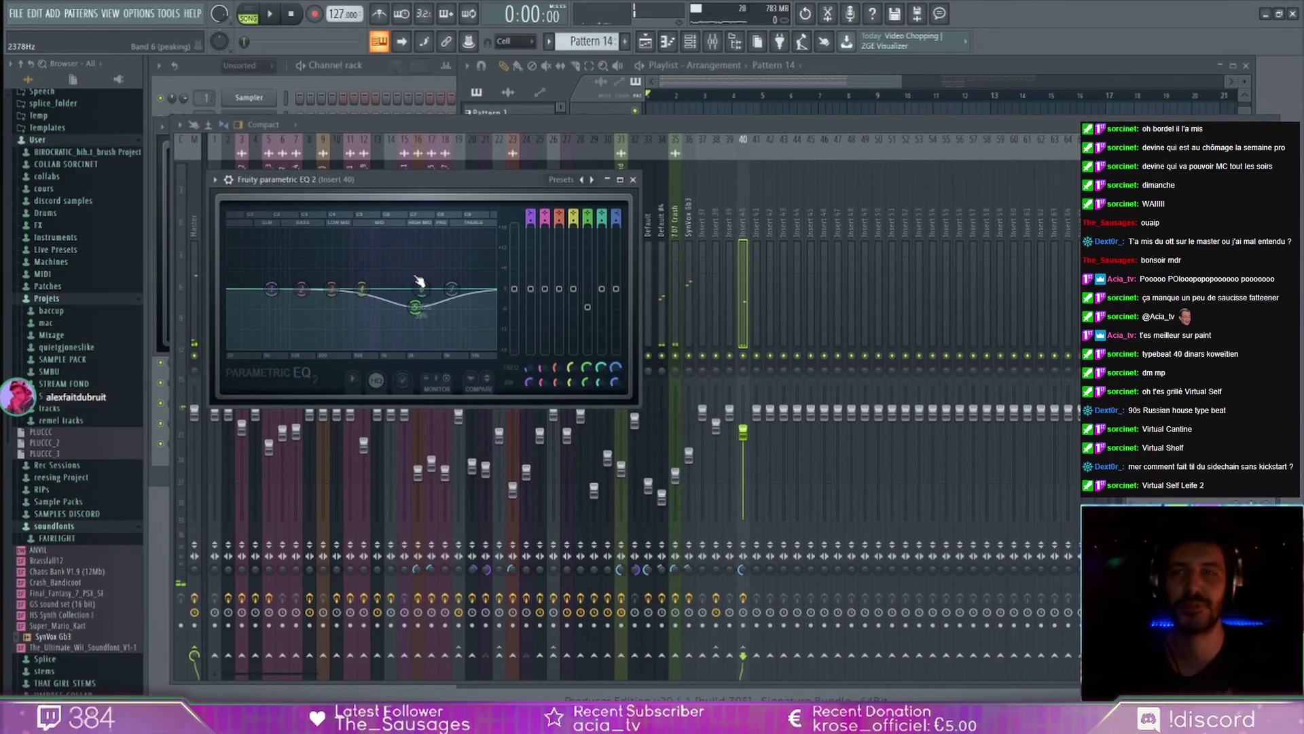
{"action": "key", "text": "space"}
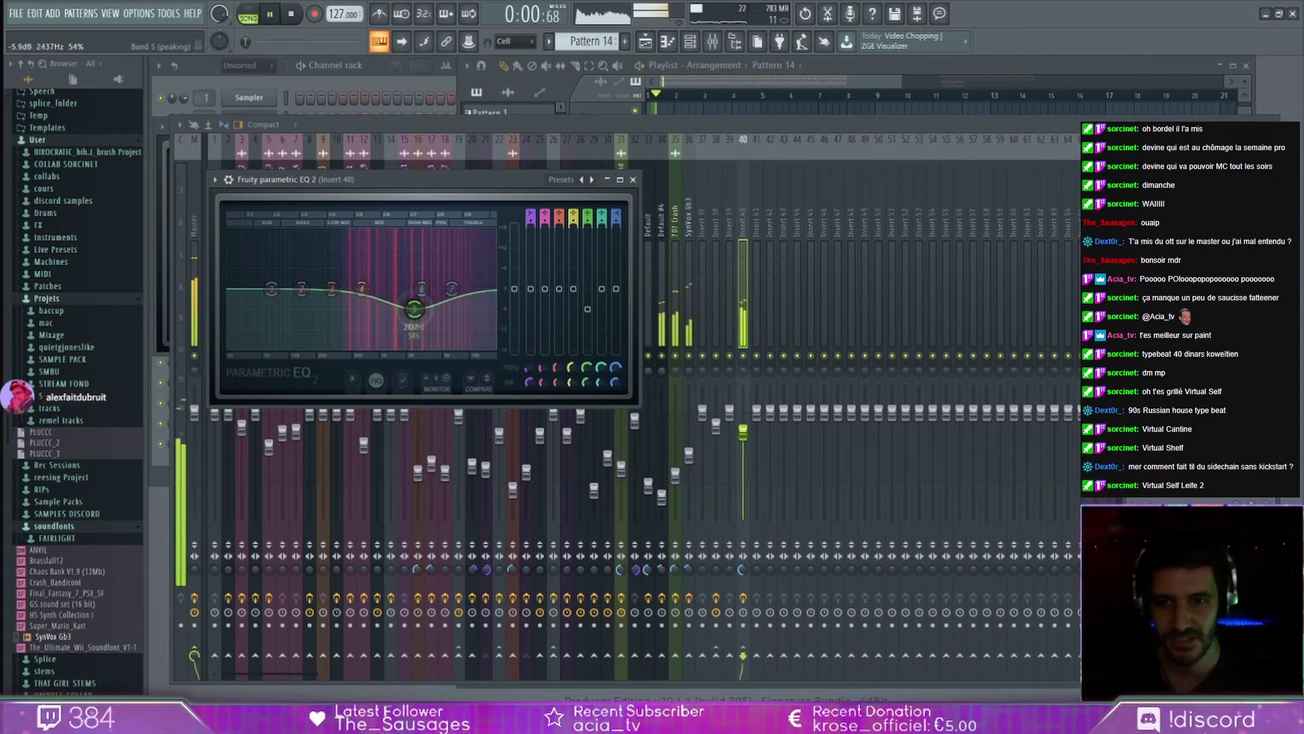
{"action": "key", "text": "space"}
{"action": "key", "text": "Escape"}
Lower the main level of the SIDECHAIN insert's Fruity Parametric EQ 2 during playback and reselect Insert 40.
{"action": "left_click", "coordinate": [540, 218]}
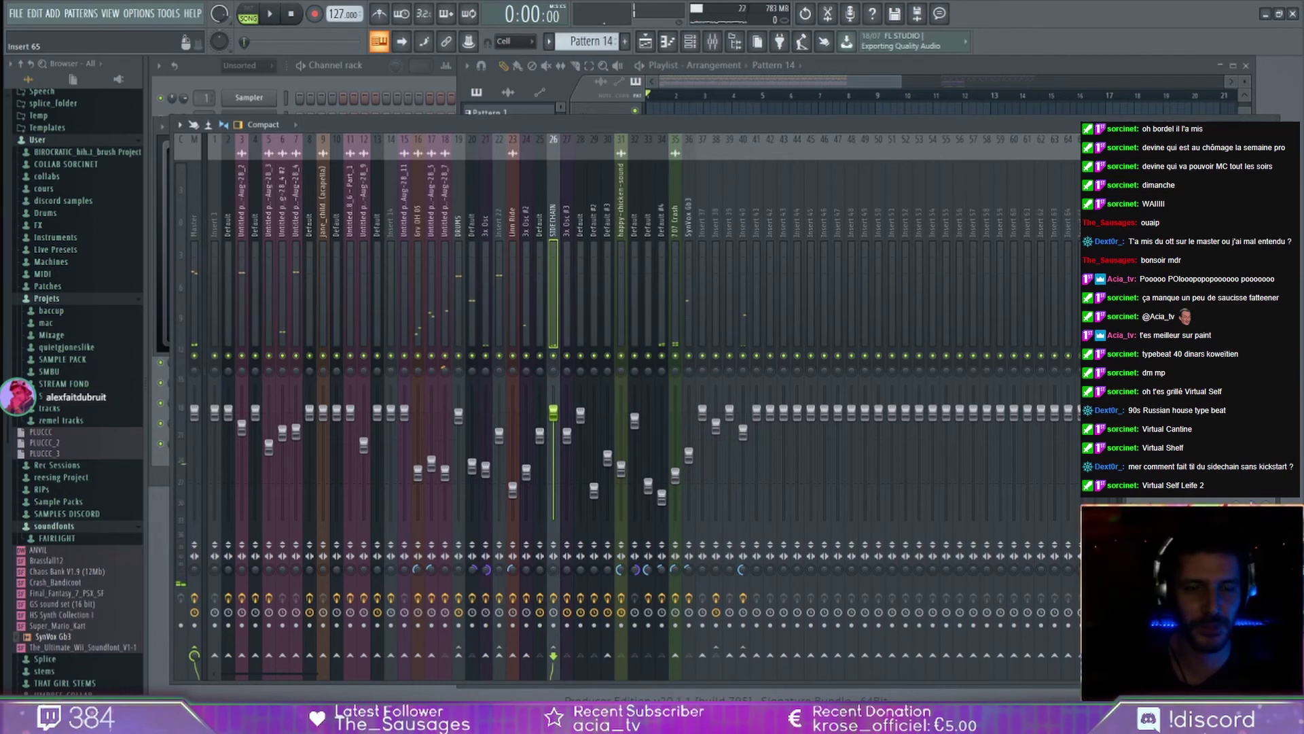
{"action": "left_click", "coordinate": [1182, 183]}
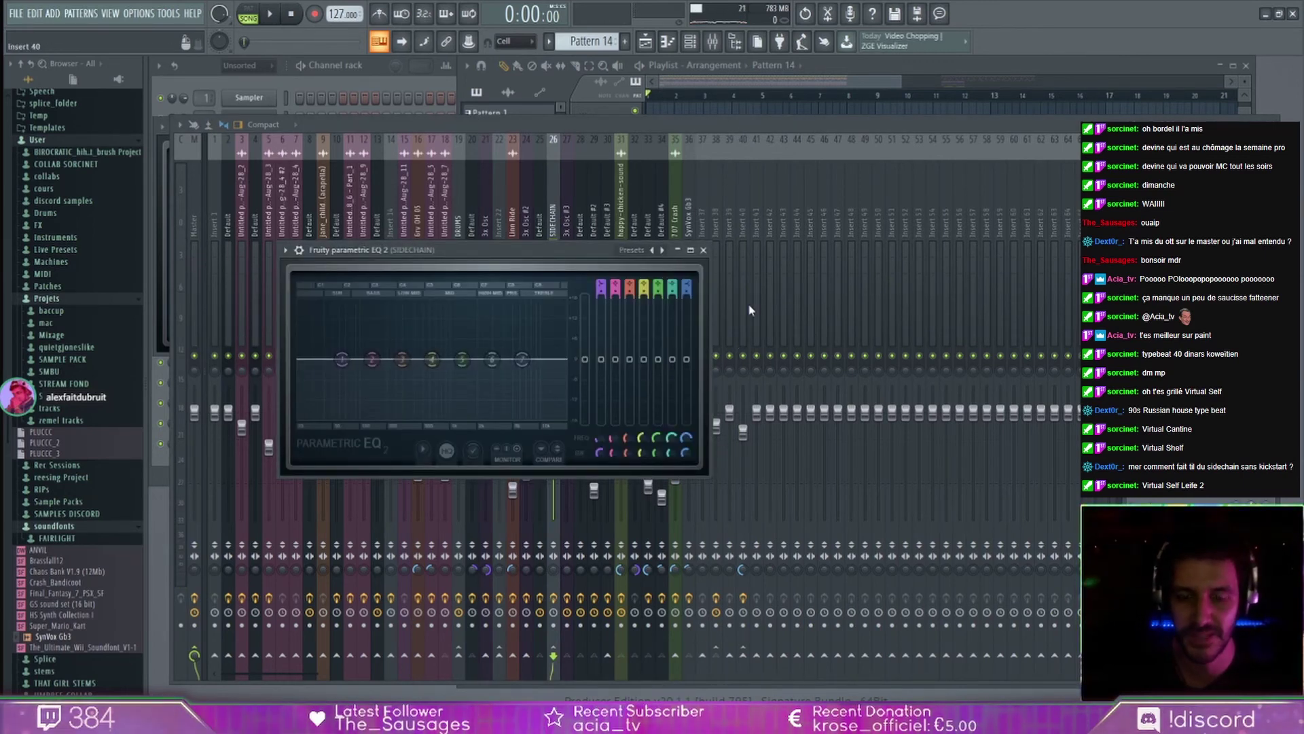
{"action": "key", "text": "space"}
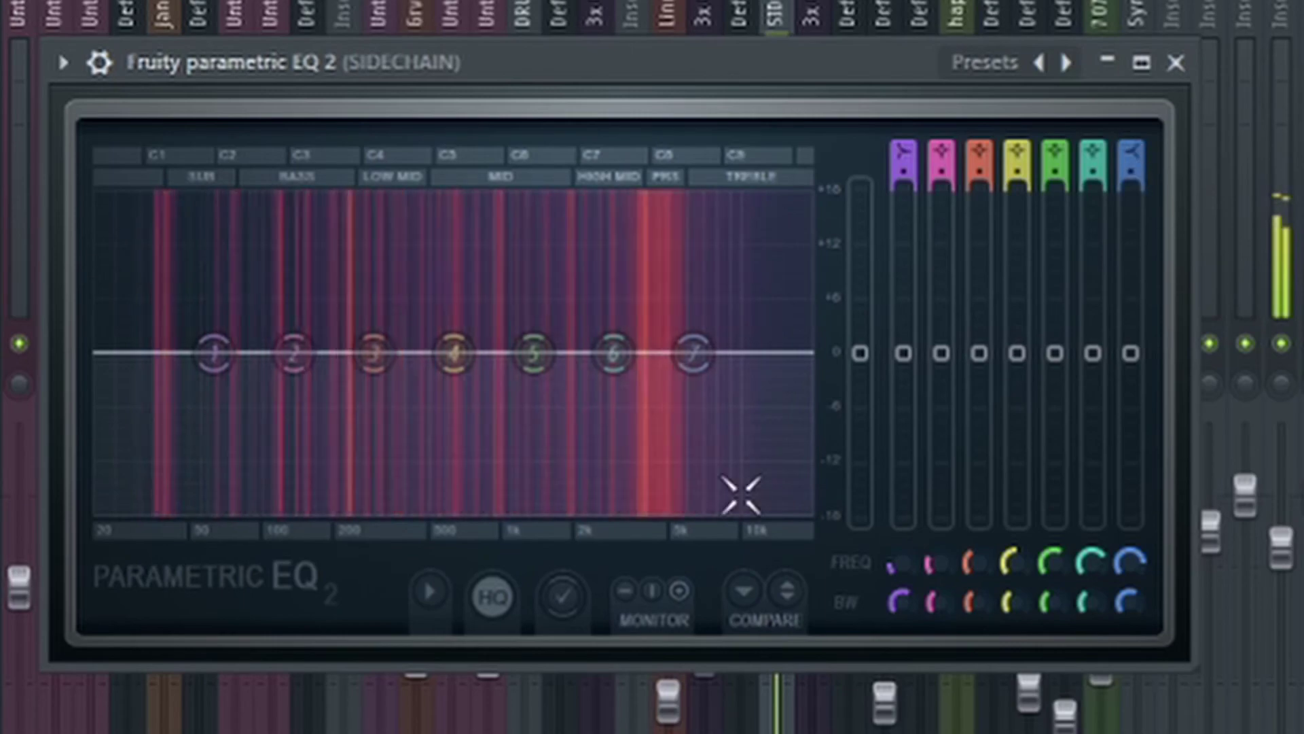
{"action": "left_click_drag", "start_coordinate": [860, 352], "coordinate": [860, 520]}
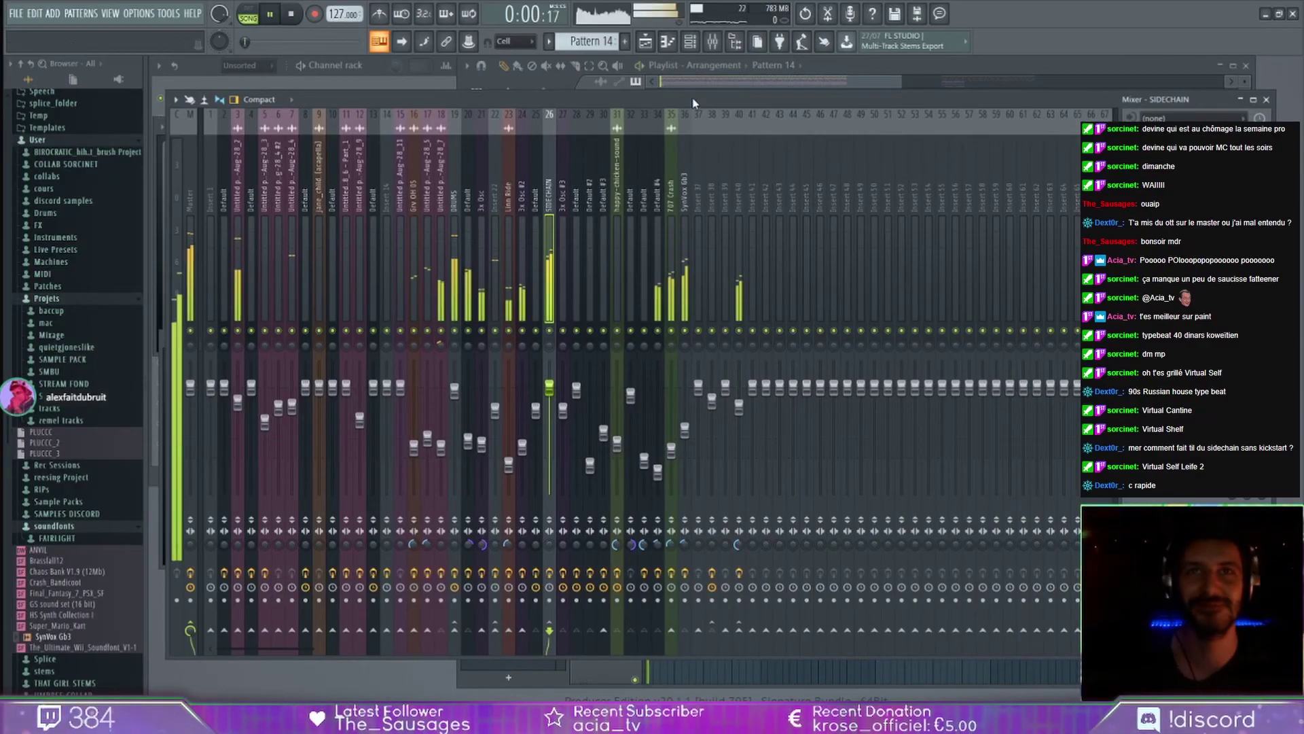
{"action": "left_click", "coordinate": [739, 409]}
{"action": "key", "text": "space"}
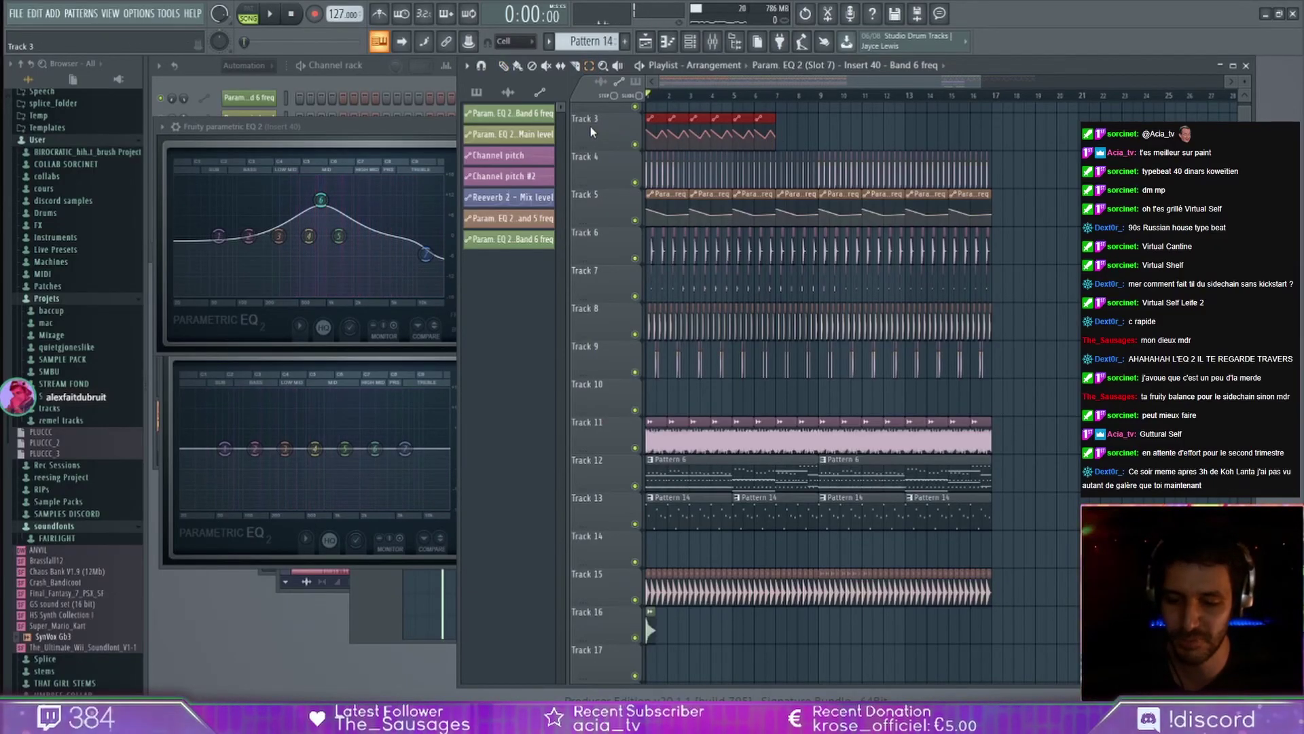
Duplicate the Insert 40 Band 6 frequency automation clips on Track 3 twice and trim the excess past bar 17.
{"action": "key", "text": "ctrl+b"}
{"action": "key", "text": "ctrl+b"}
{"action": "left_click_drag", "start_coordinate": [1072, 129], "coordinate": [1002, 134]}
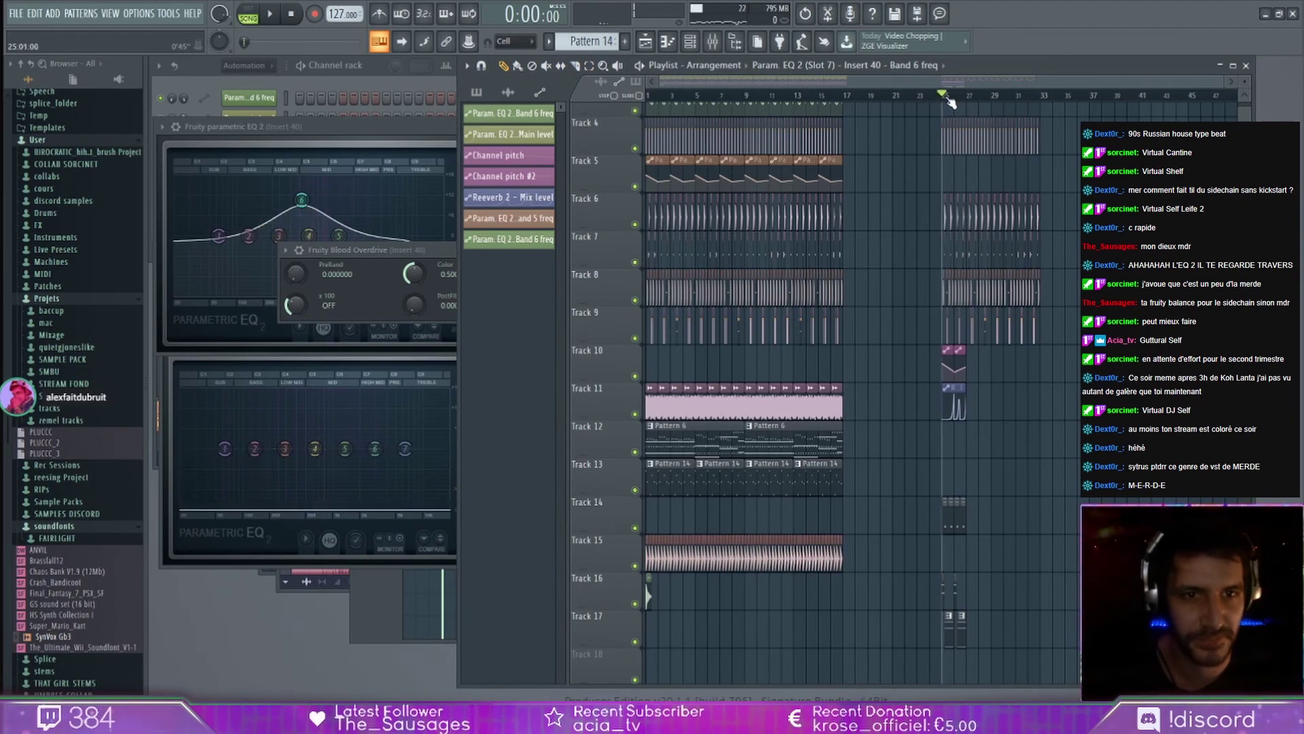
Review the section starting at bar 25 of the playlist and play back the arrangement.
{"action": "scroll", "coordinate": [953, 102], "scroll_direction": "up", "scroll_amount": 5}
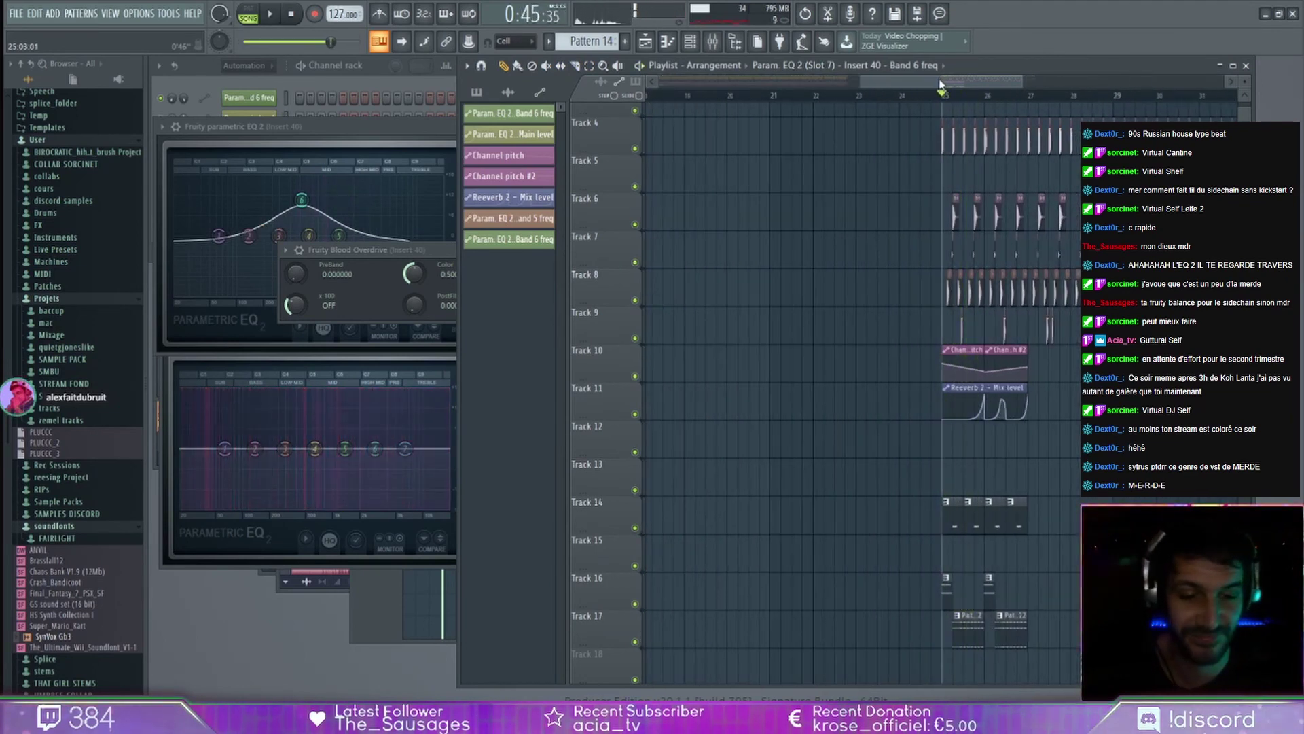
{"action": "scroll", "coordinate": [940, 82], "scroll_direction": "down", "scroll_amount": 5}
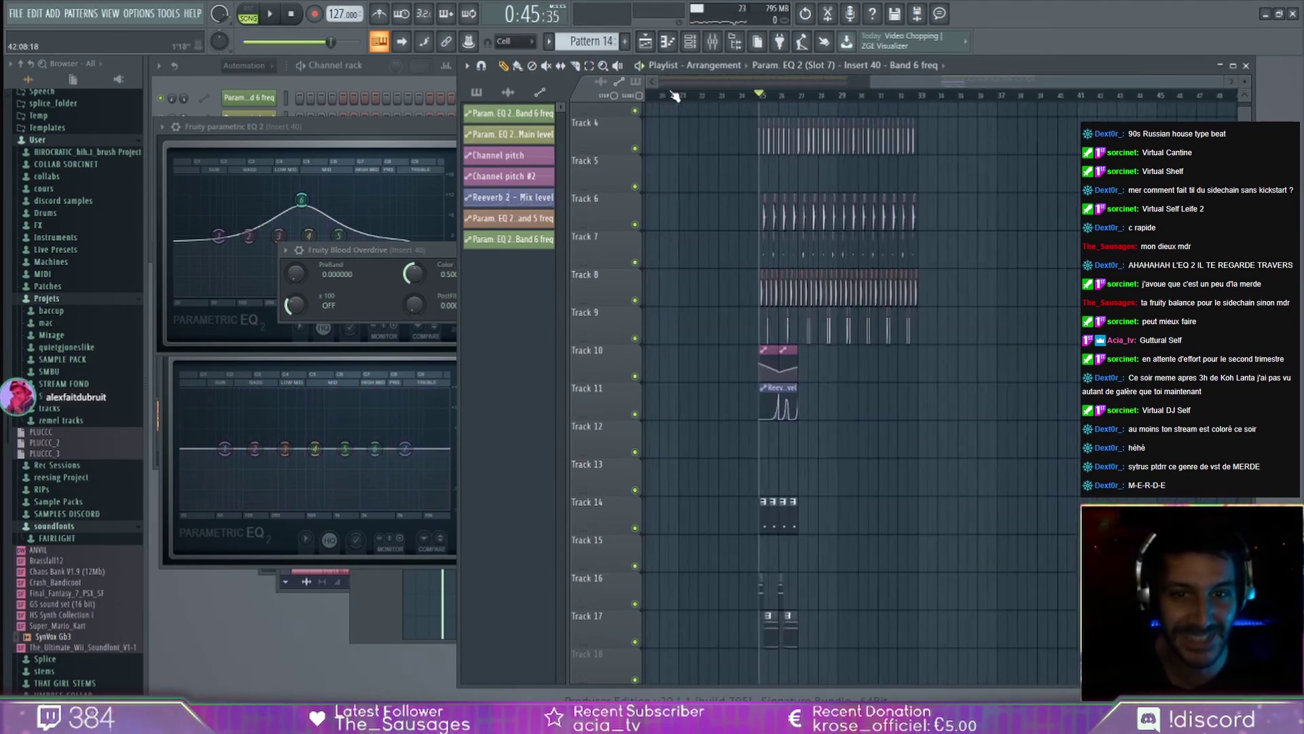
{"action": "scroll", "coordinate": [675, 95], "scroll_direction": "down", "scroll_amount": 3}
{"action": "key", "text": "space"}
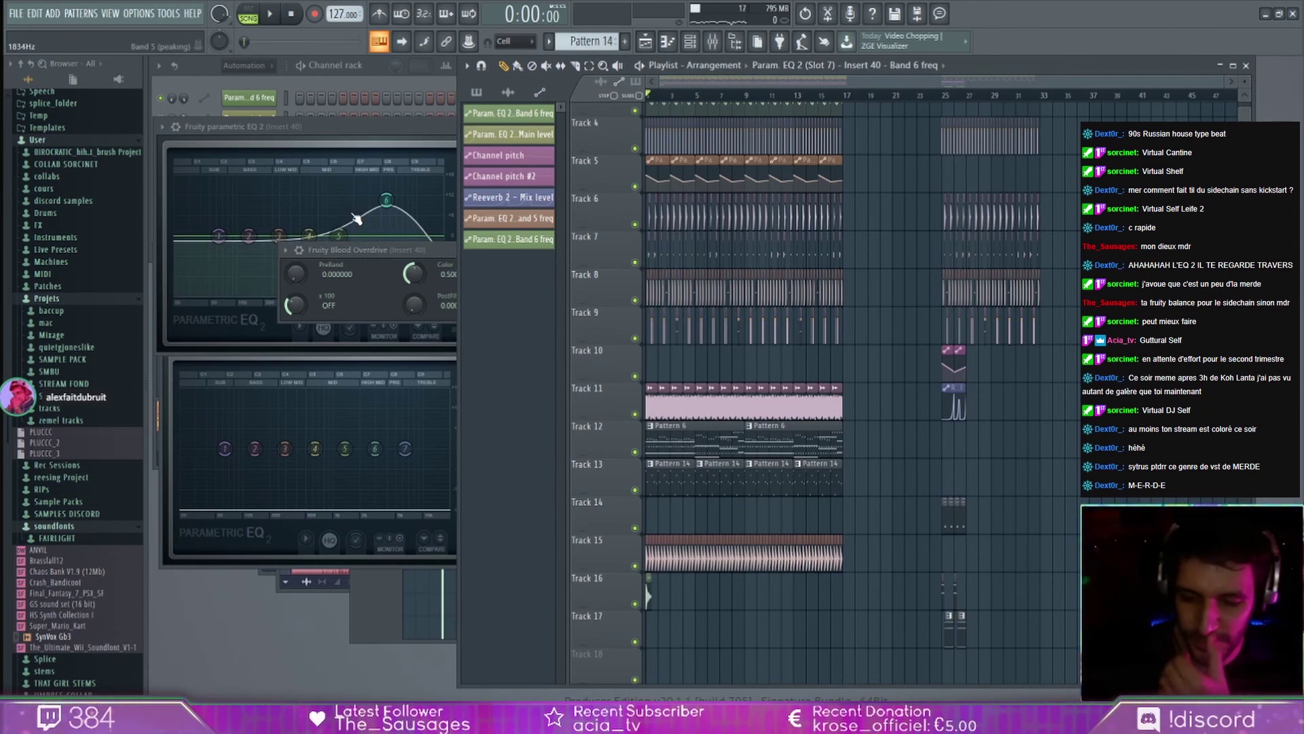